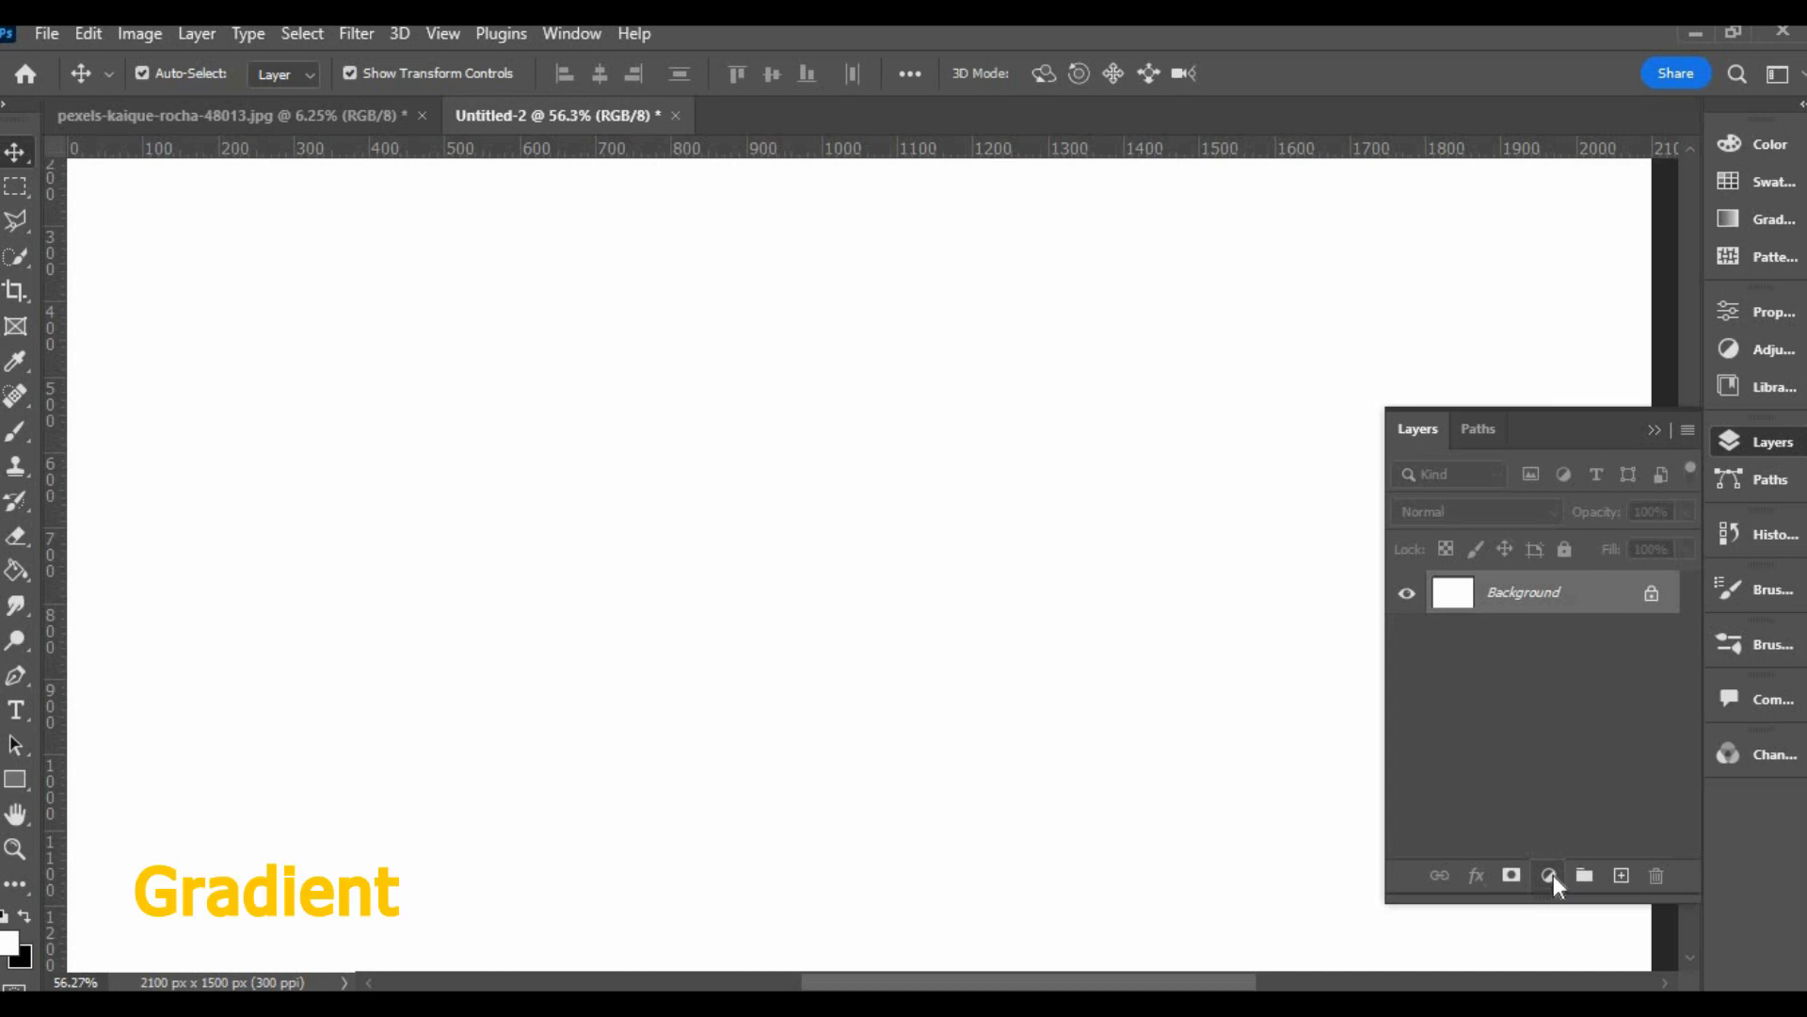
- Add a gradient fill layer using the white-to-black Foreground to Background preset with the Radial style
left_click(1561, 431)
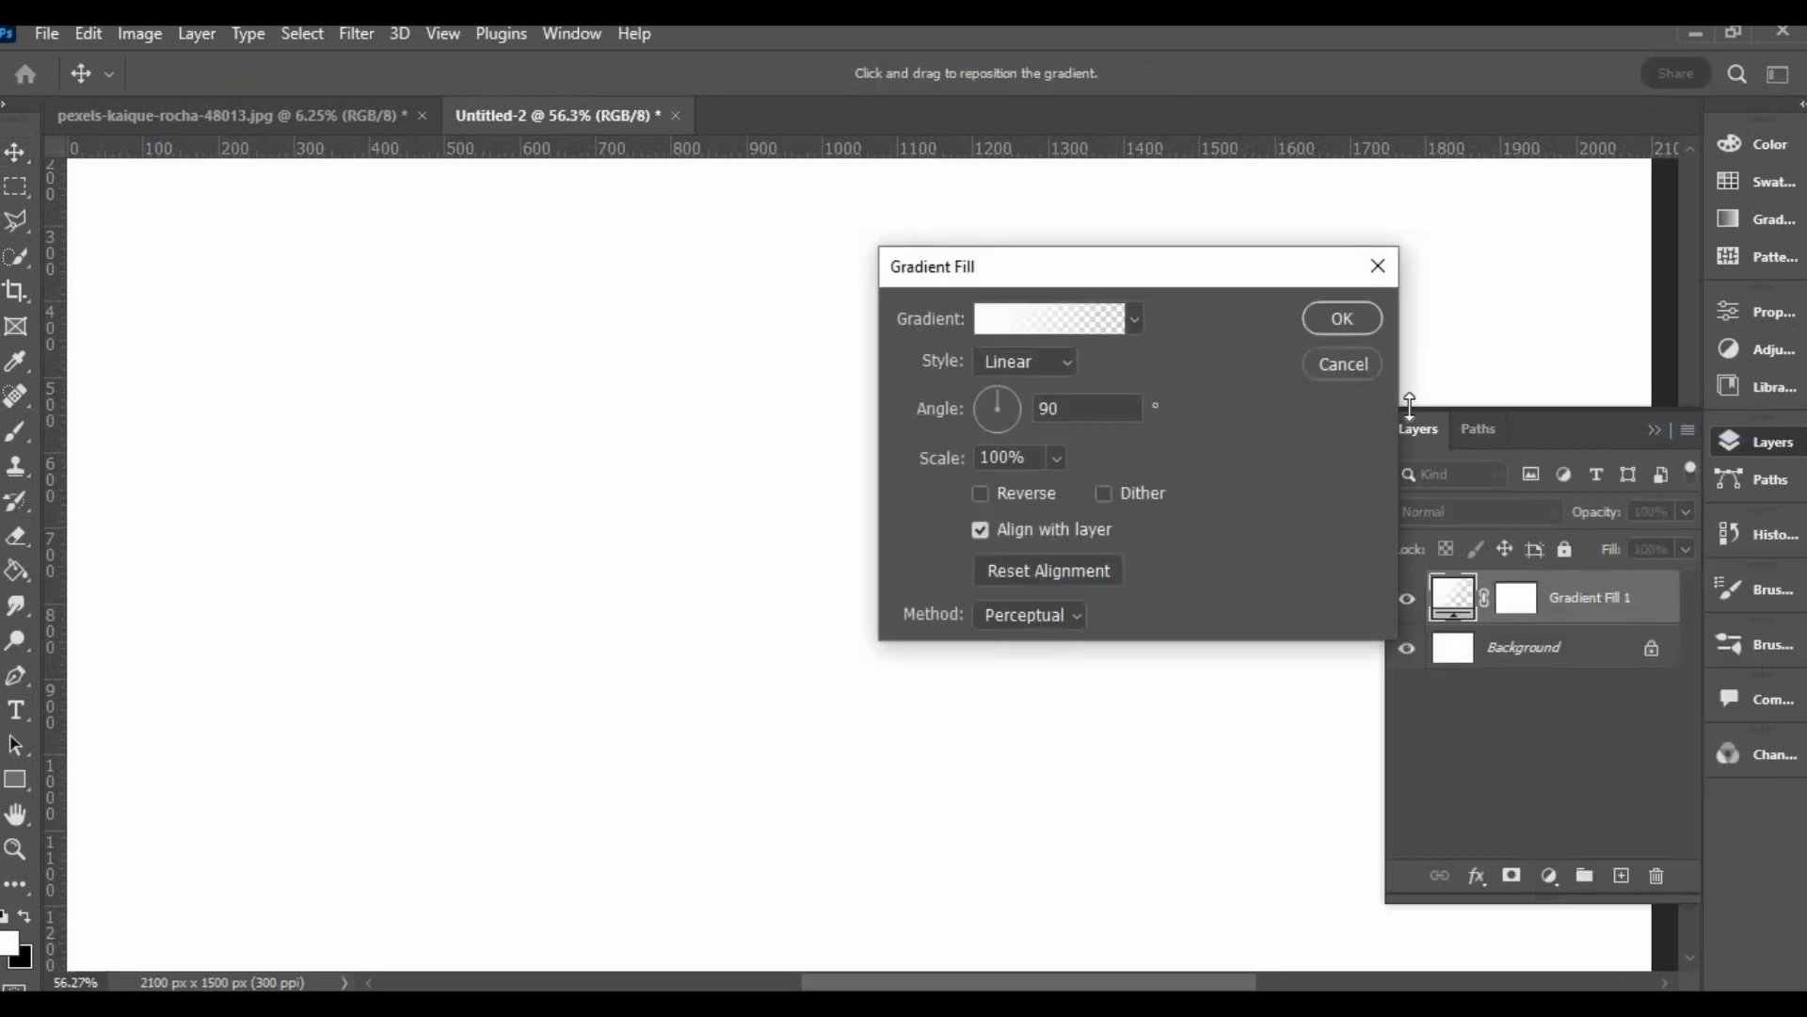
left_click(1133, 321)
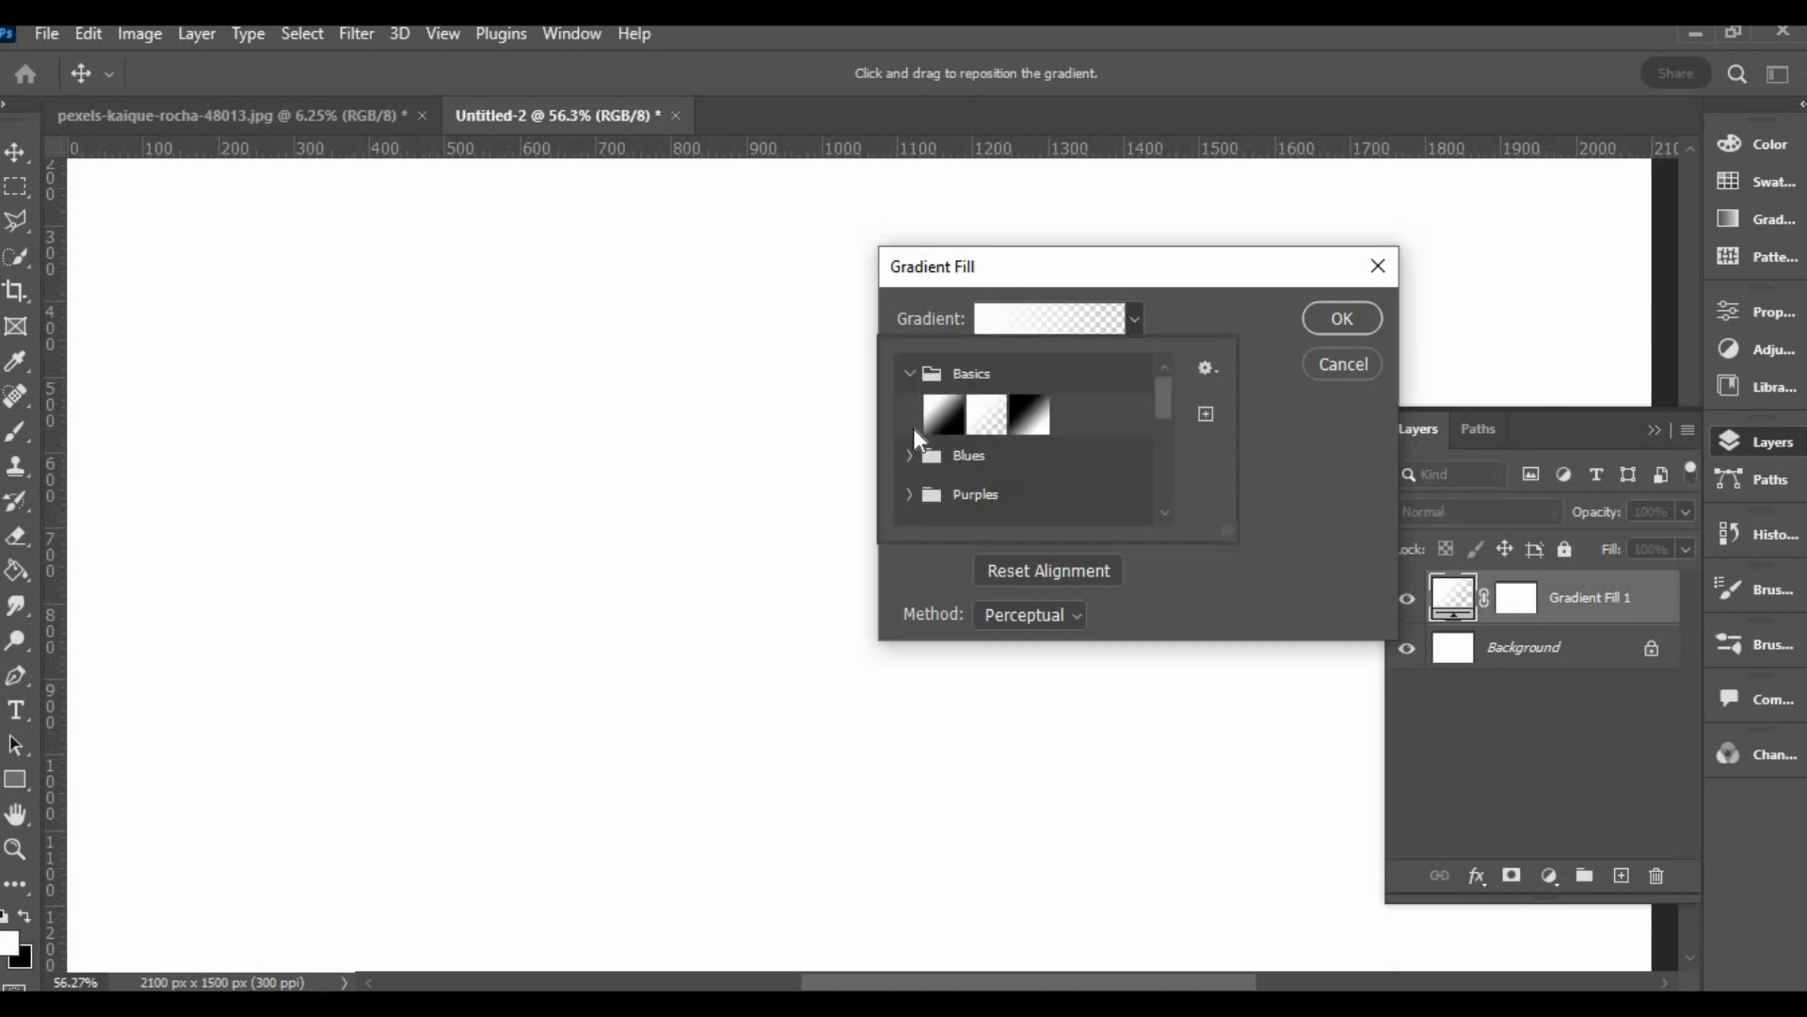
left_click(960, 429)
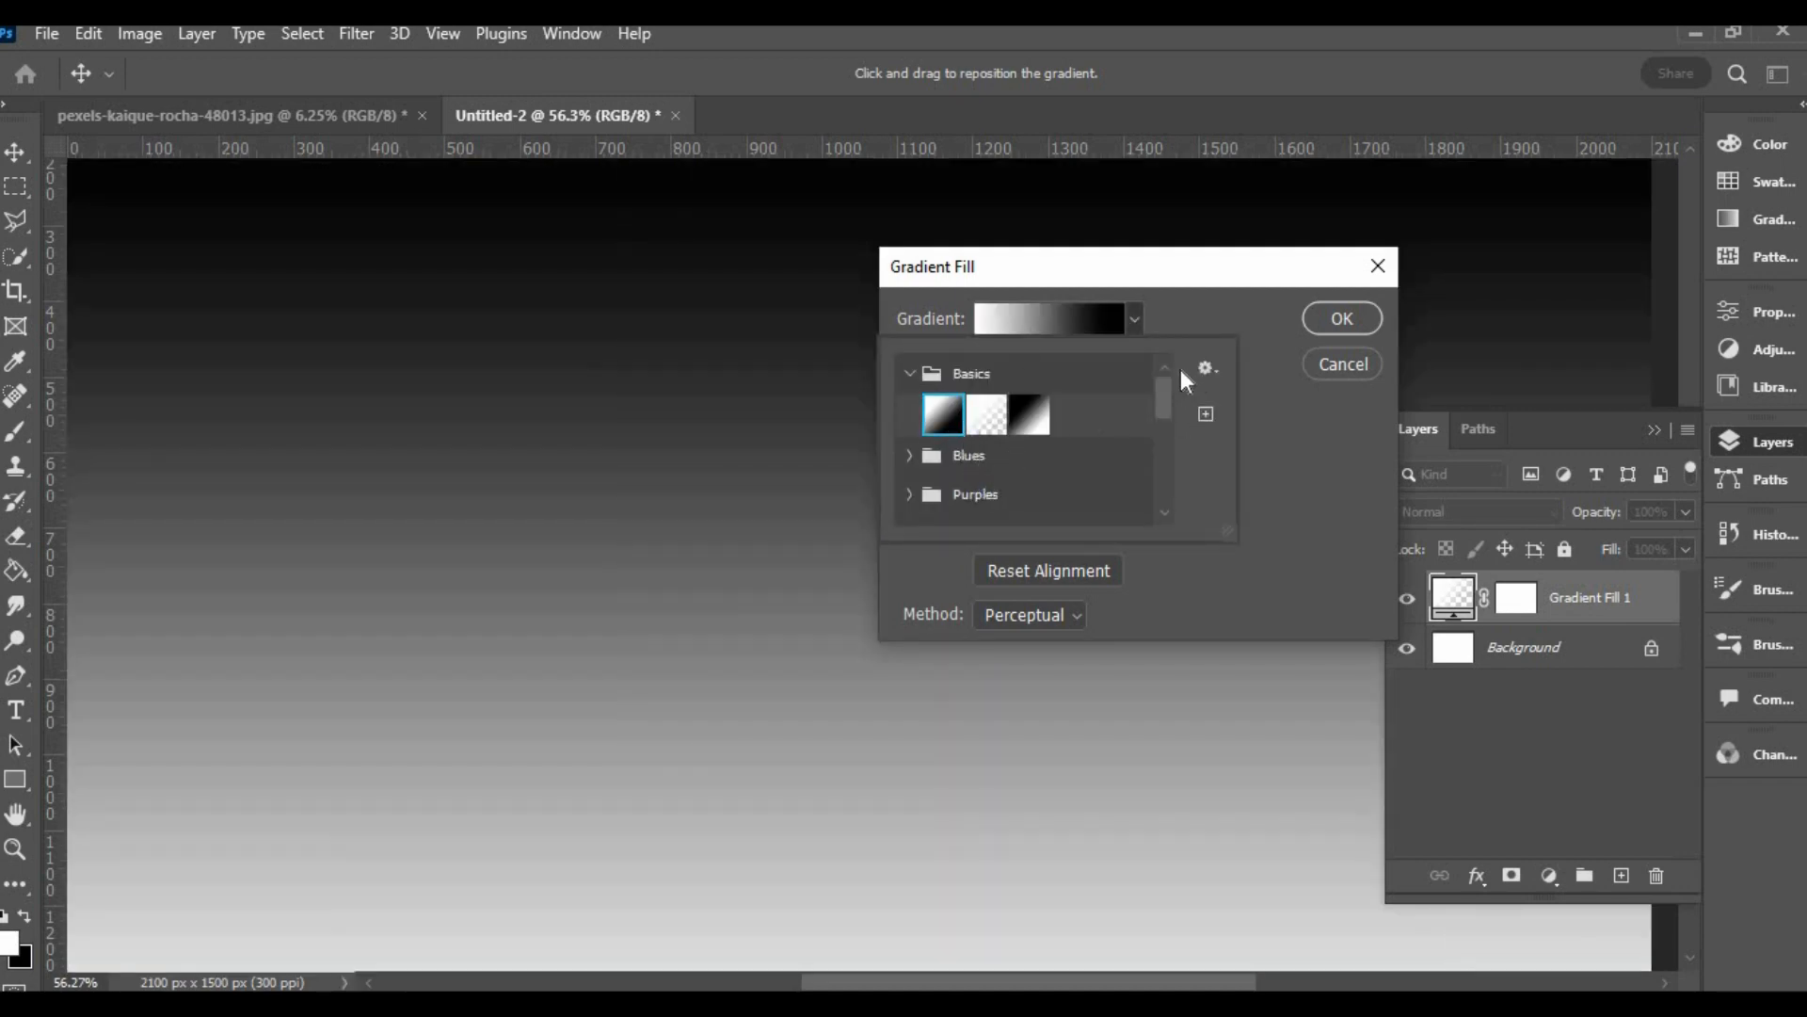
left_click(1165, 323)
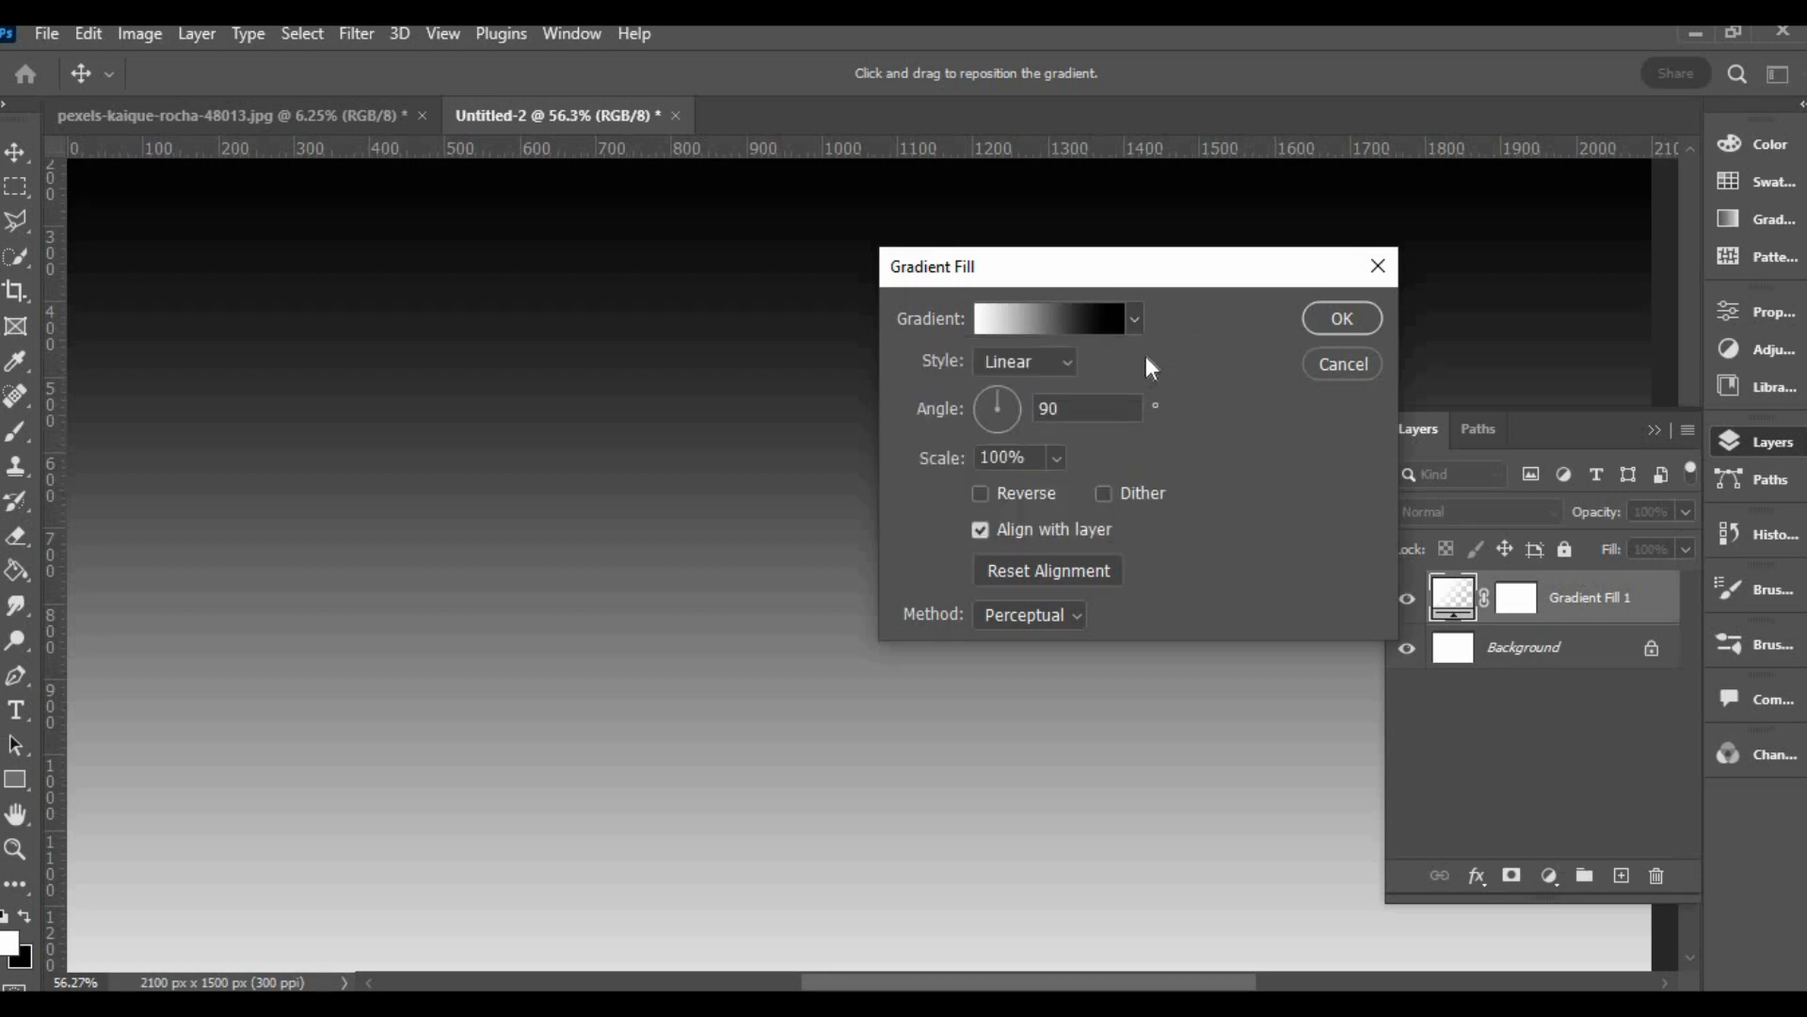
left_click(1058, 363)
left_click(1035, 403)
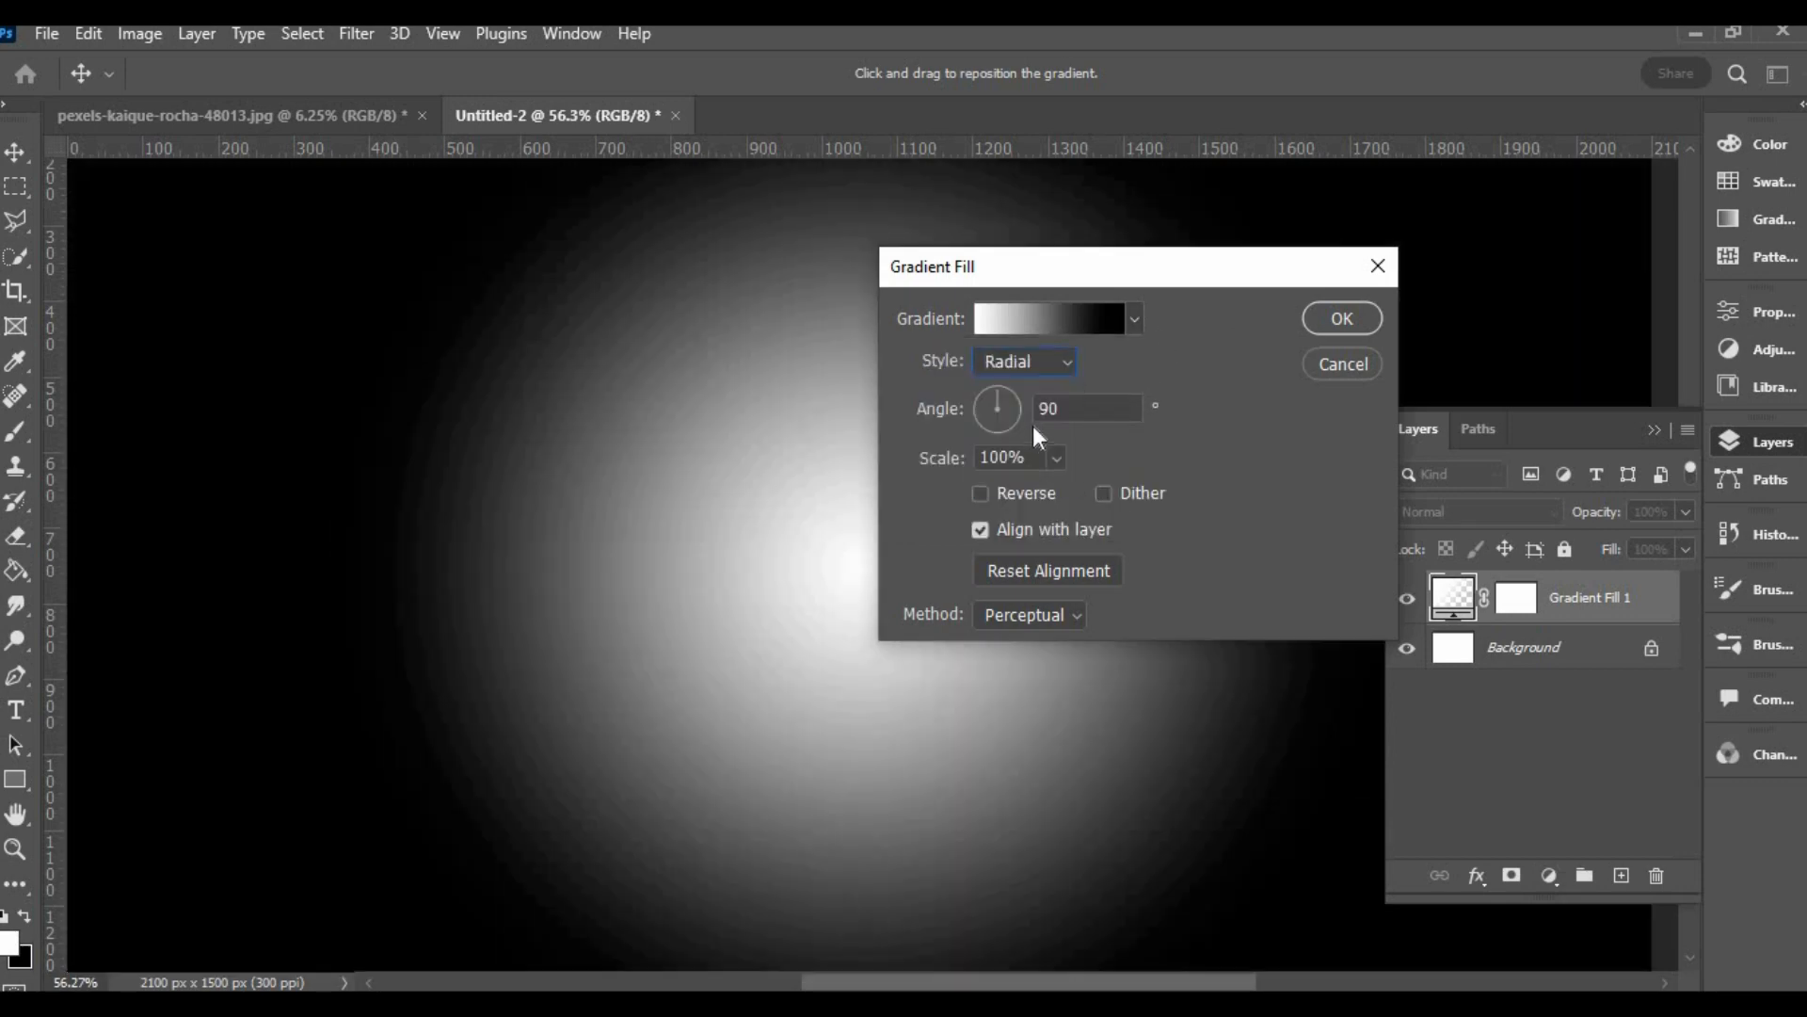
- Change the gradient's black end stop to light grey c2c2c2 and apply the gradient fill
left_click(1032, 327)
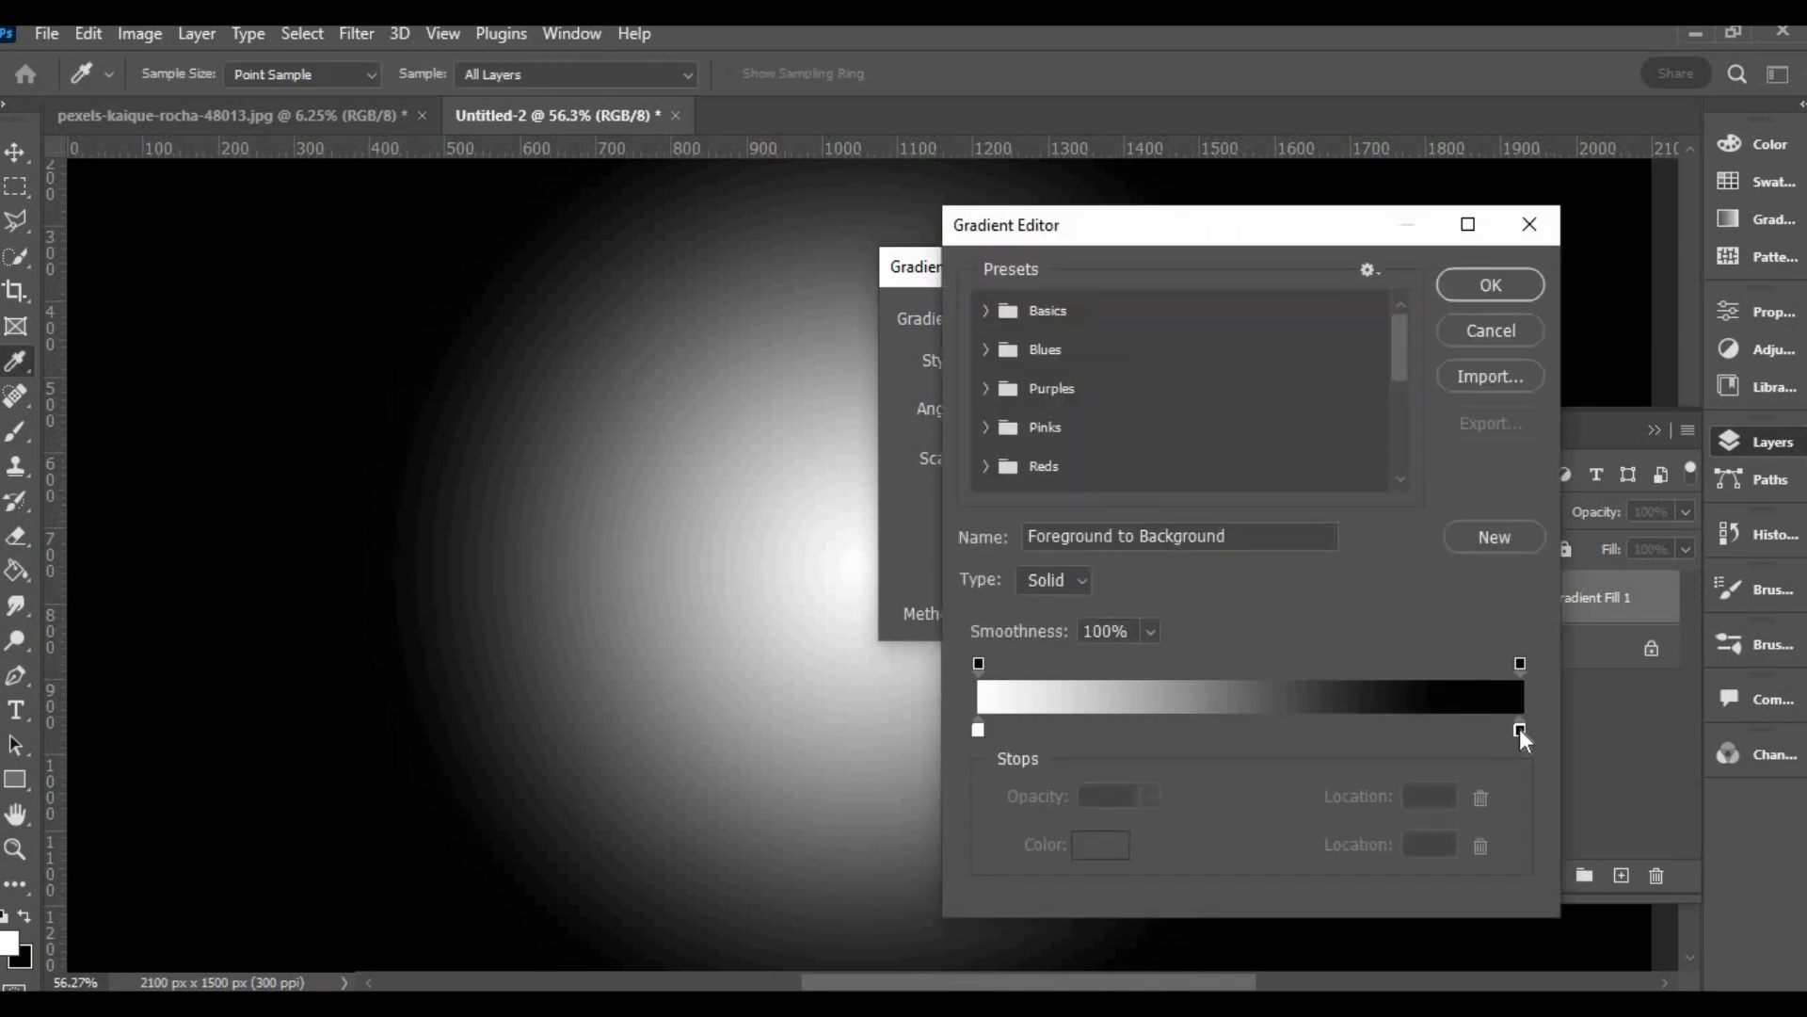
left_click(1519, 729)
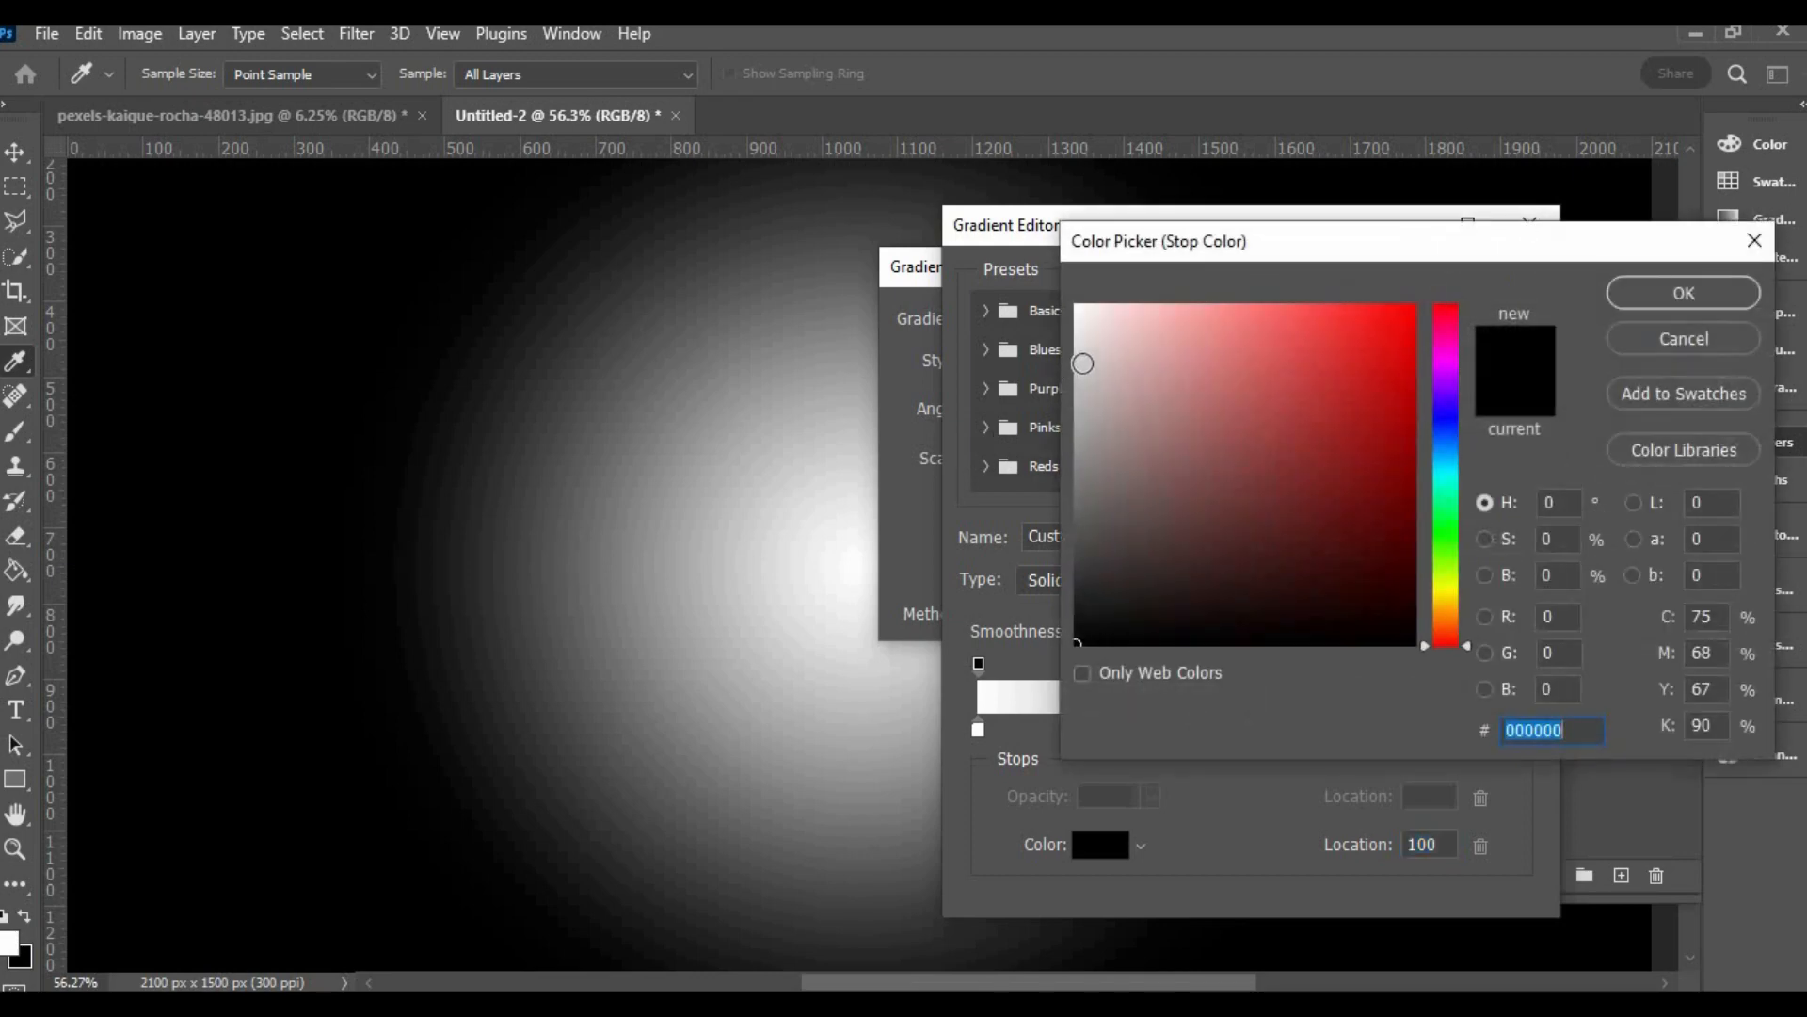
left_click_drag(1079, 361, 1077, 385)
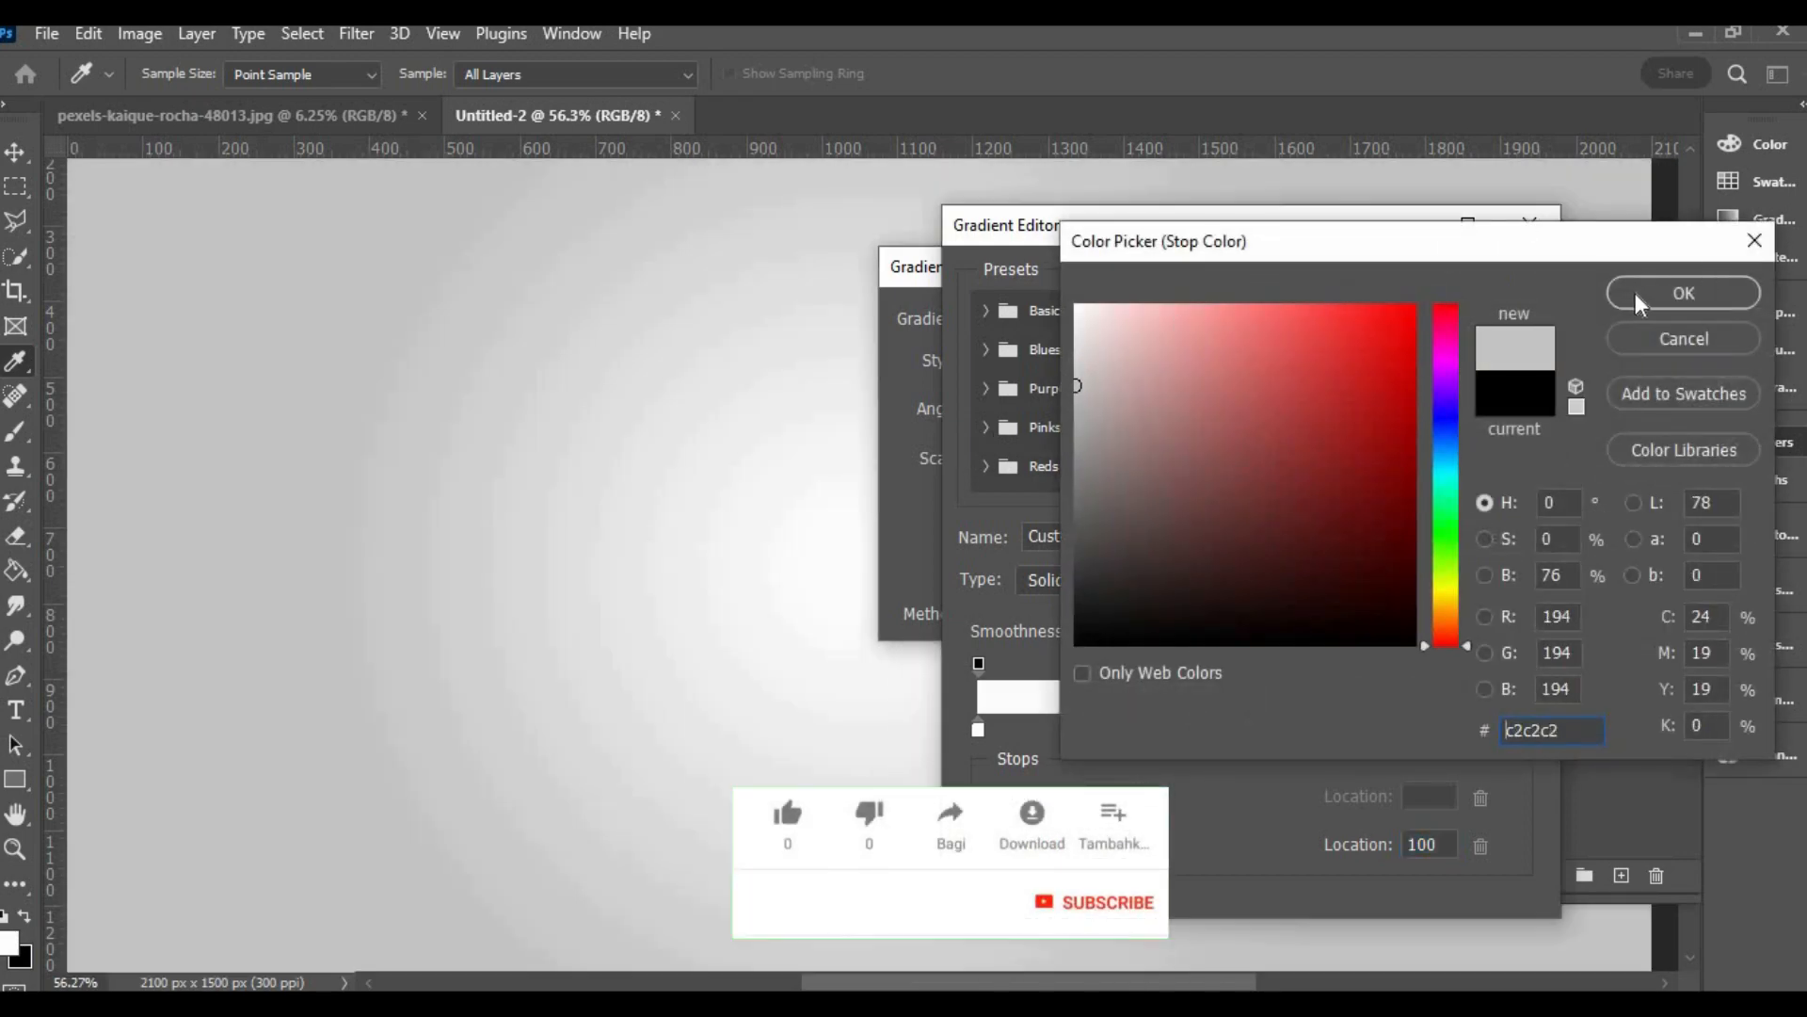
left_click(1635, 292)
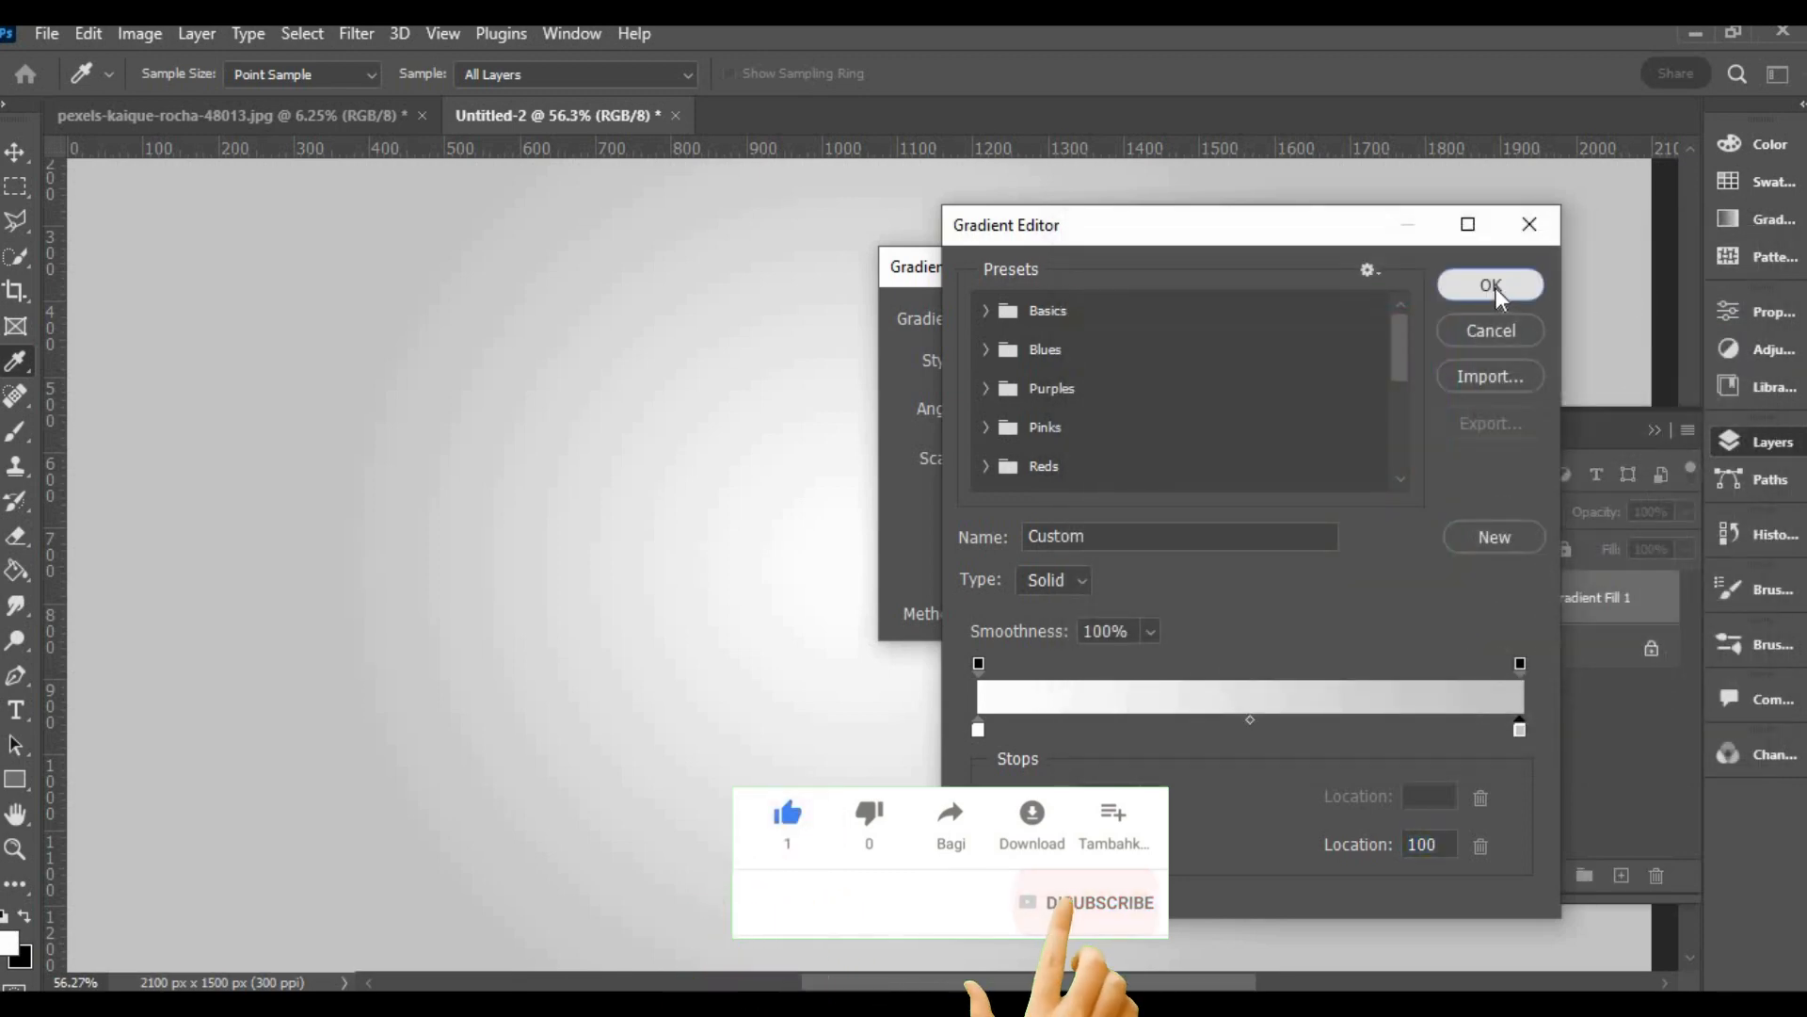
left_click(1494, 288)
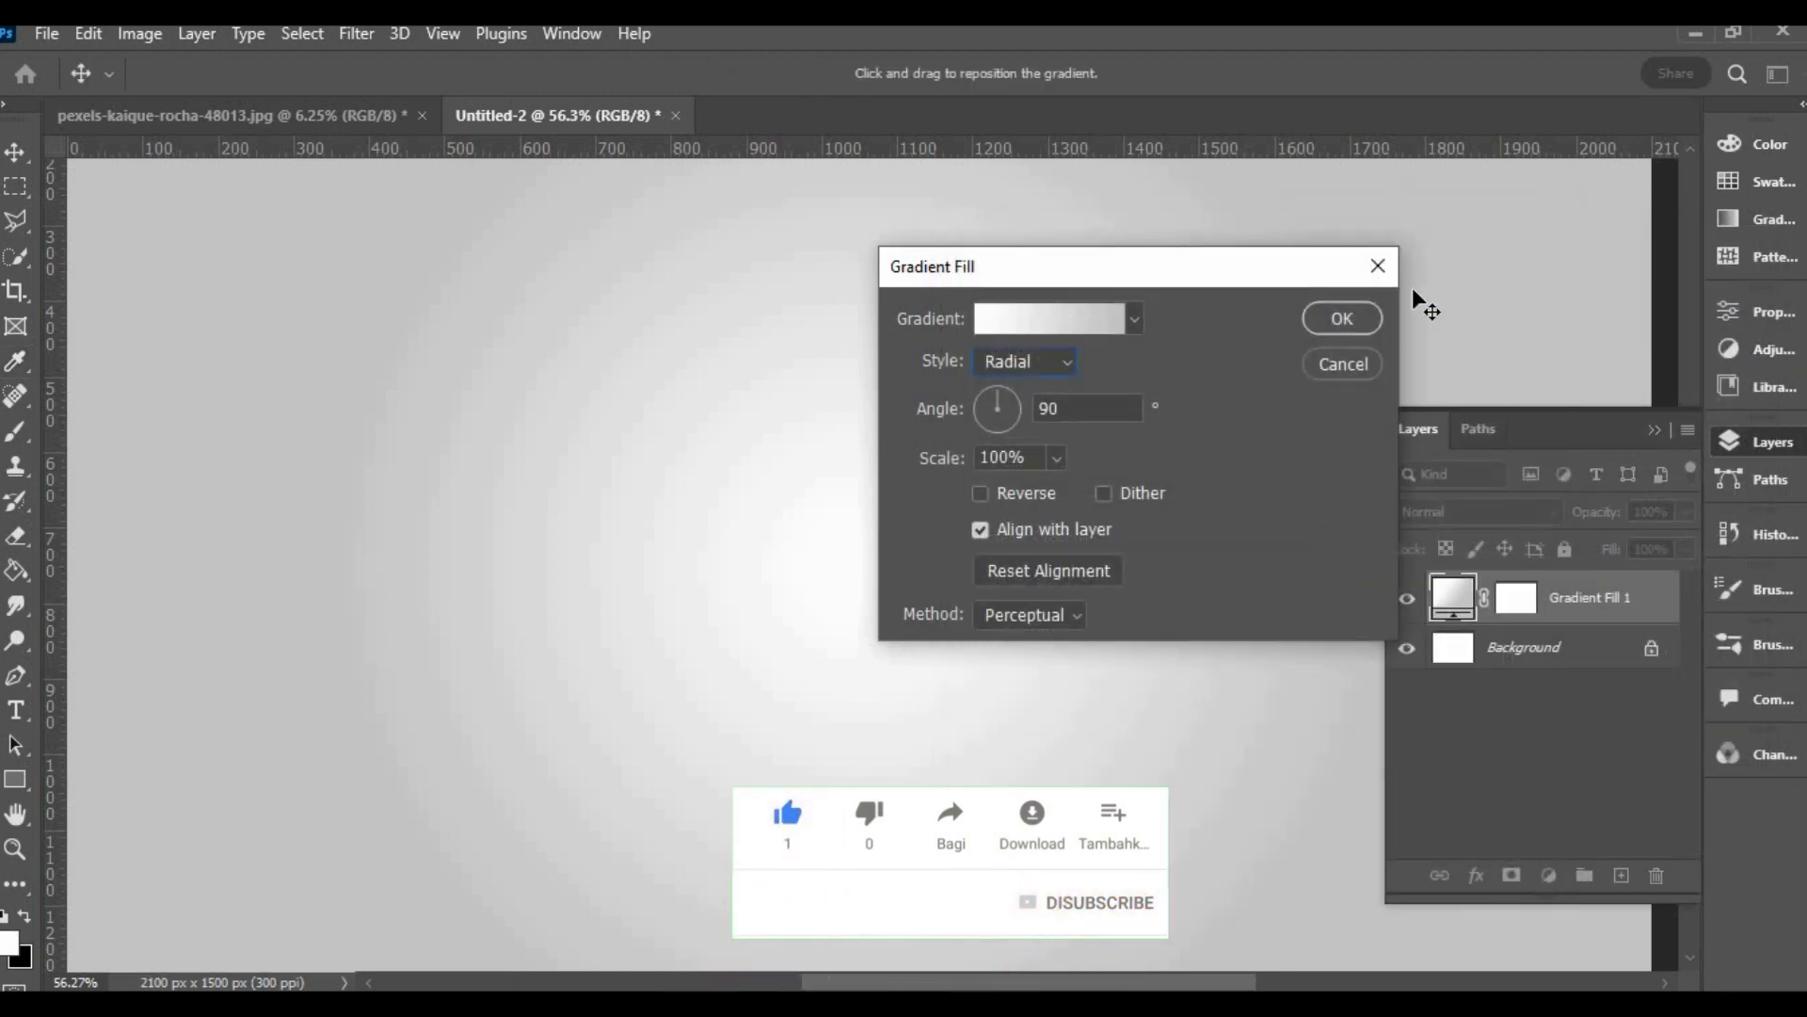
left_click(1335, 323)
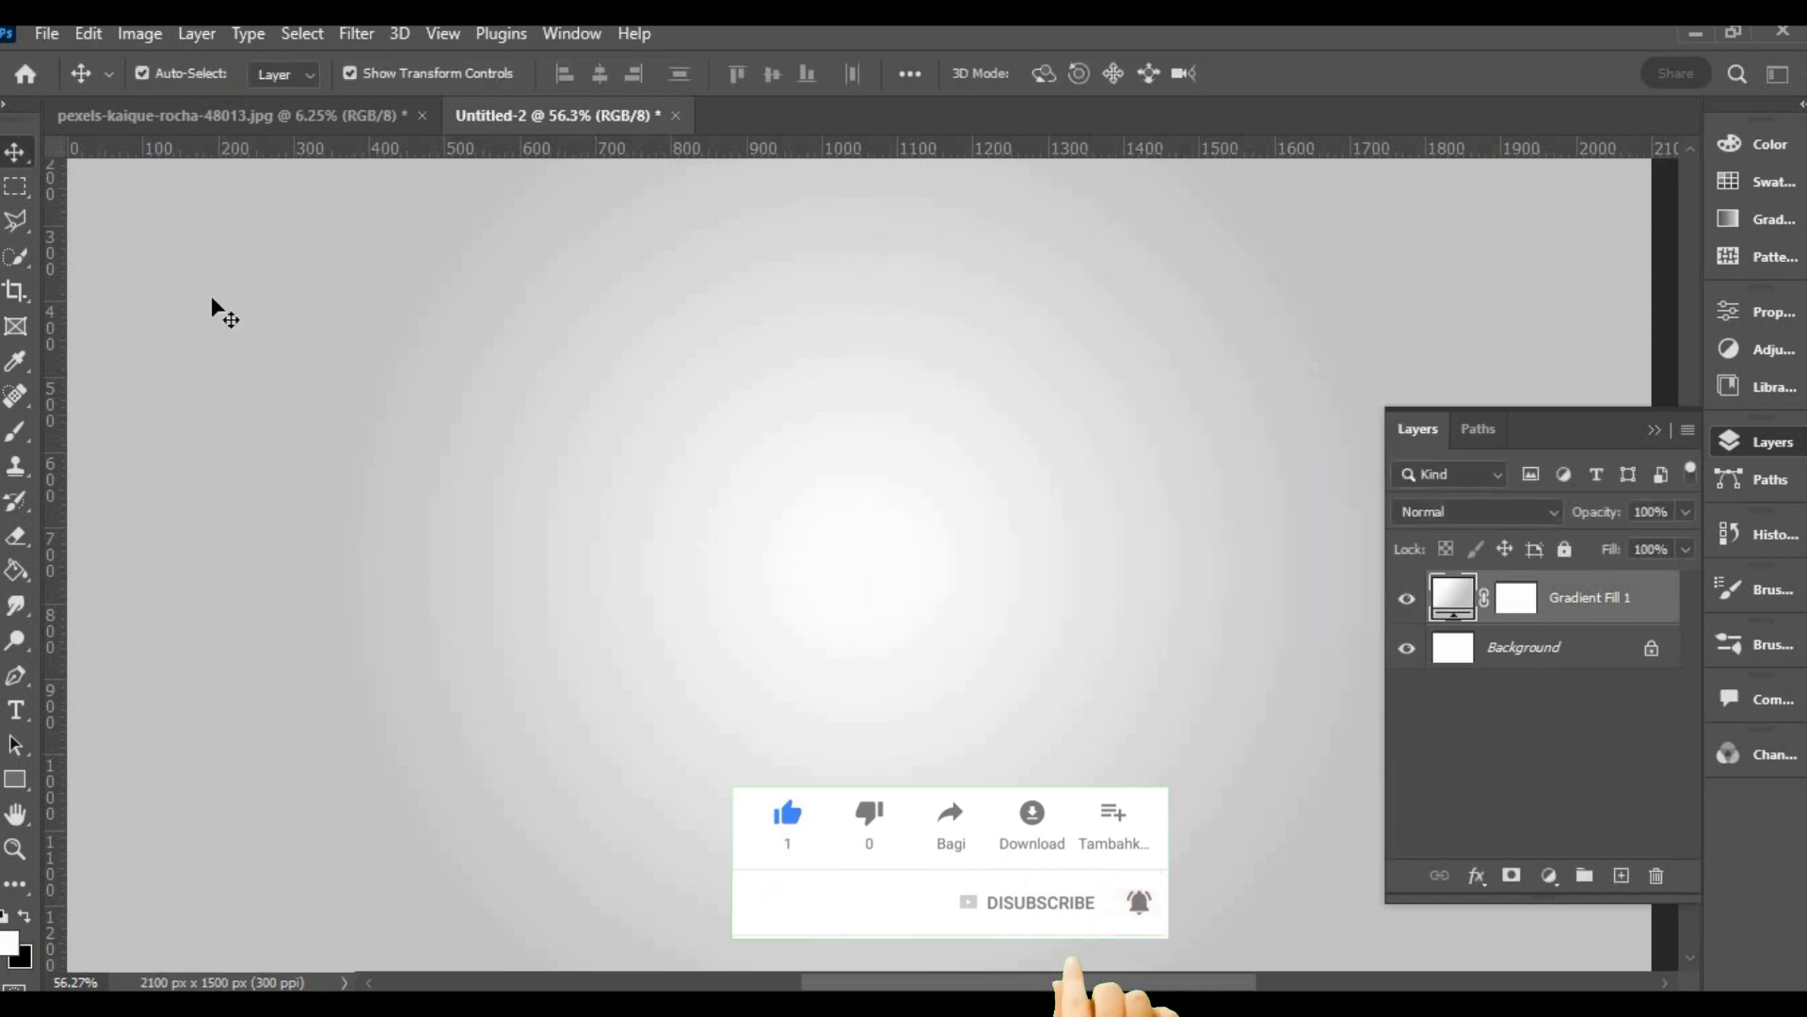
- Add the text letter "A", enlarge it to about 260%, and centre it horizontally on the canvas
left_click(15, 710)
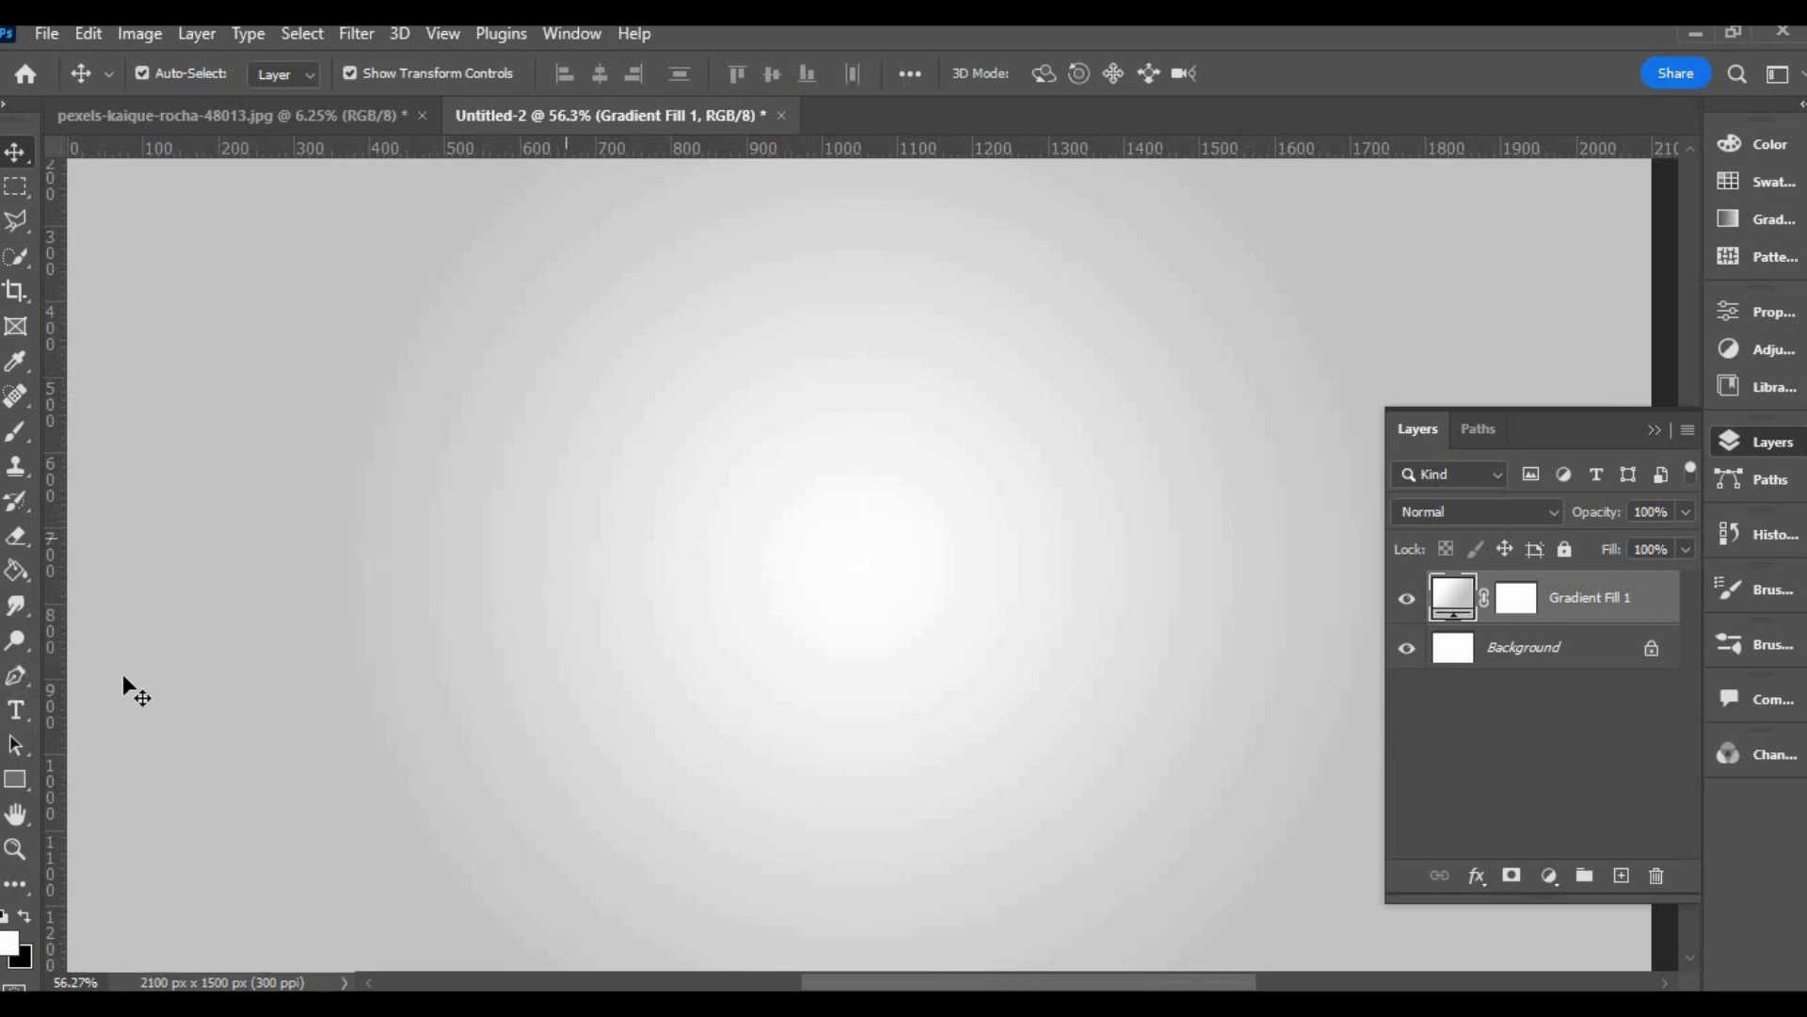
left_click(676, 565)
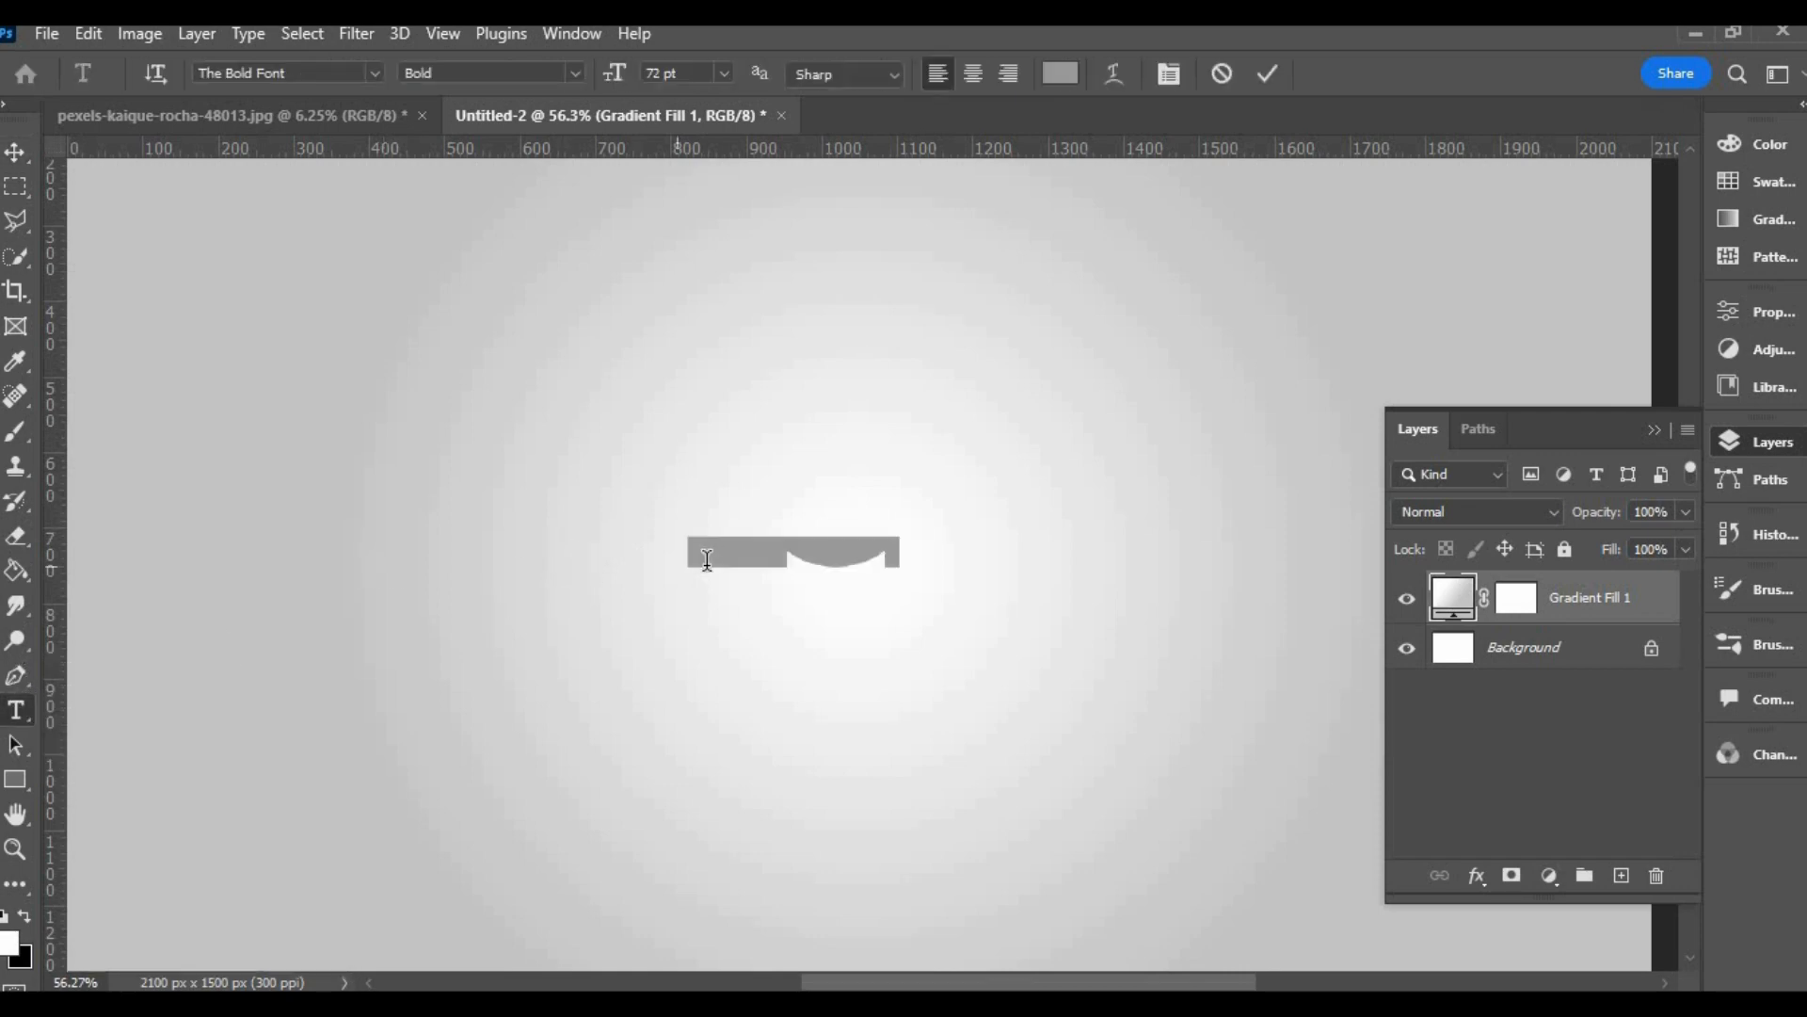
type("A")
left_click(15, 152)
left_click_drag(824, 484, 1058, 486)
left_click_drag(963, 560, 963, 622)
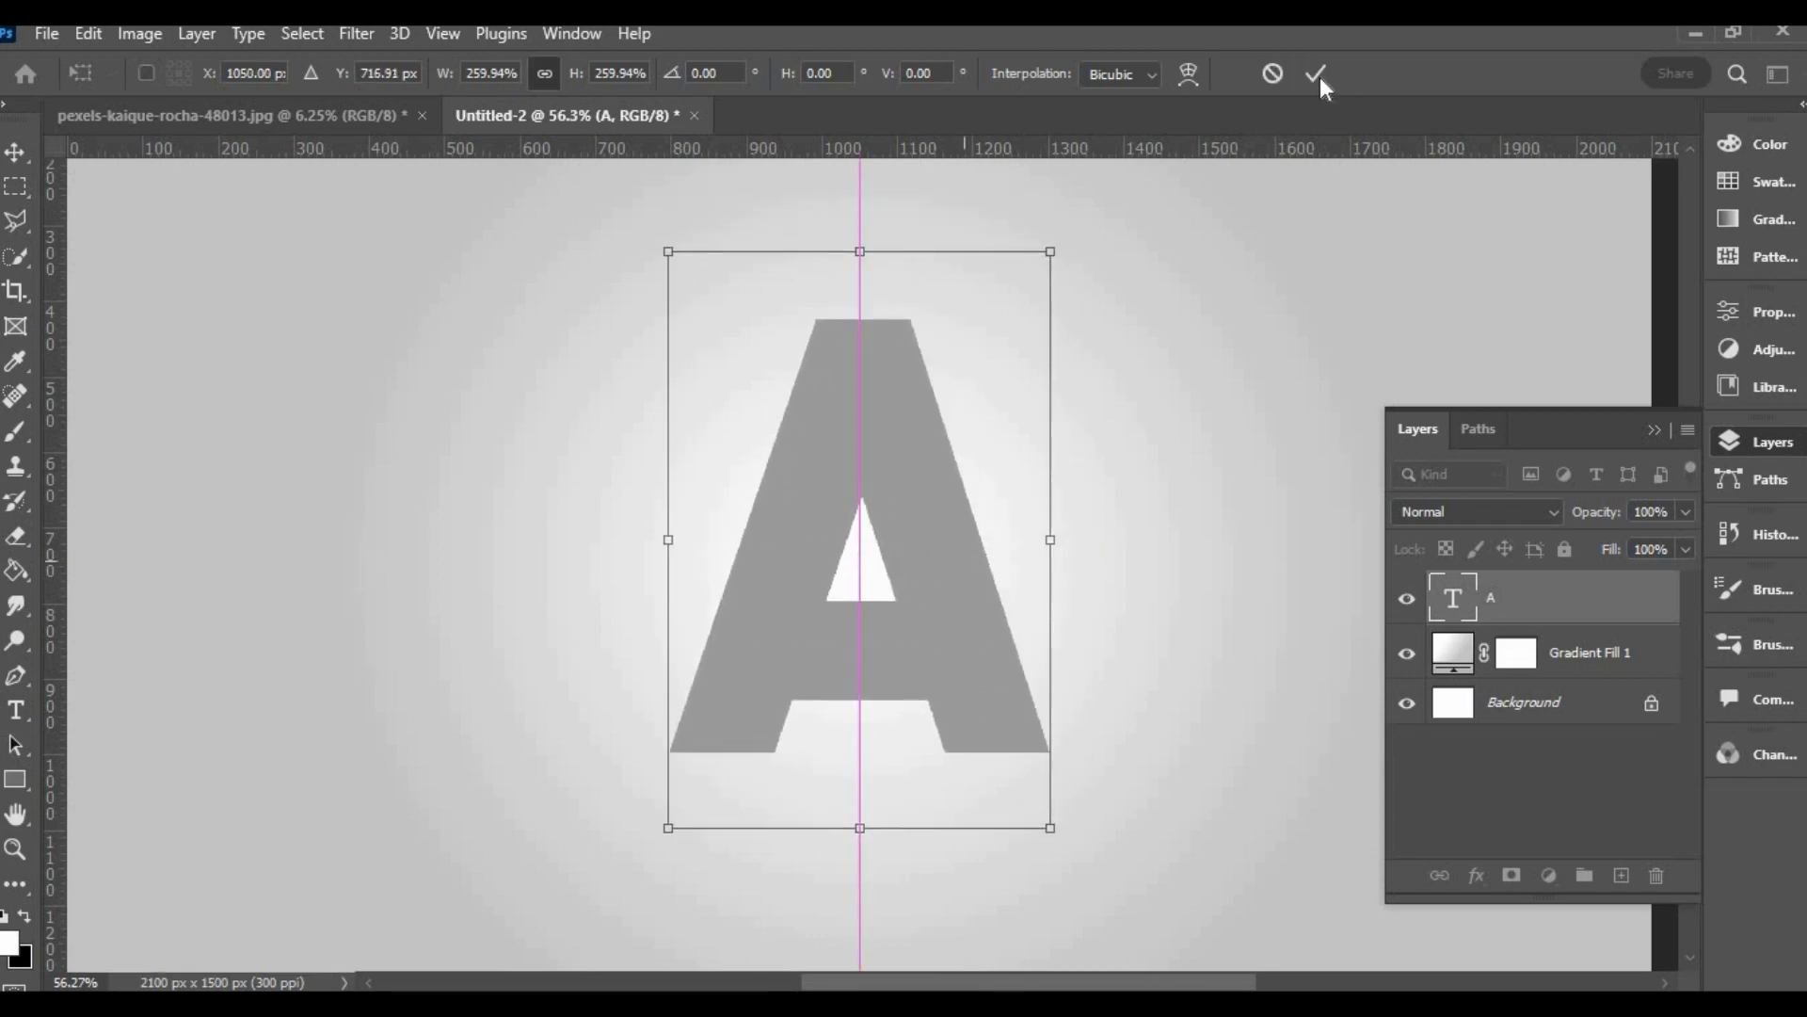
key("Return")
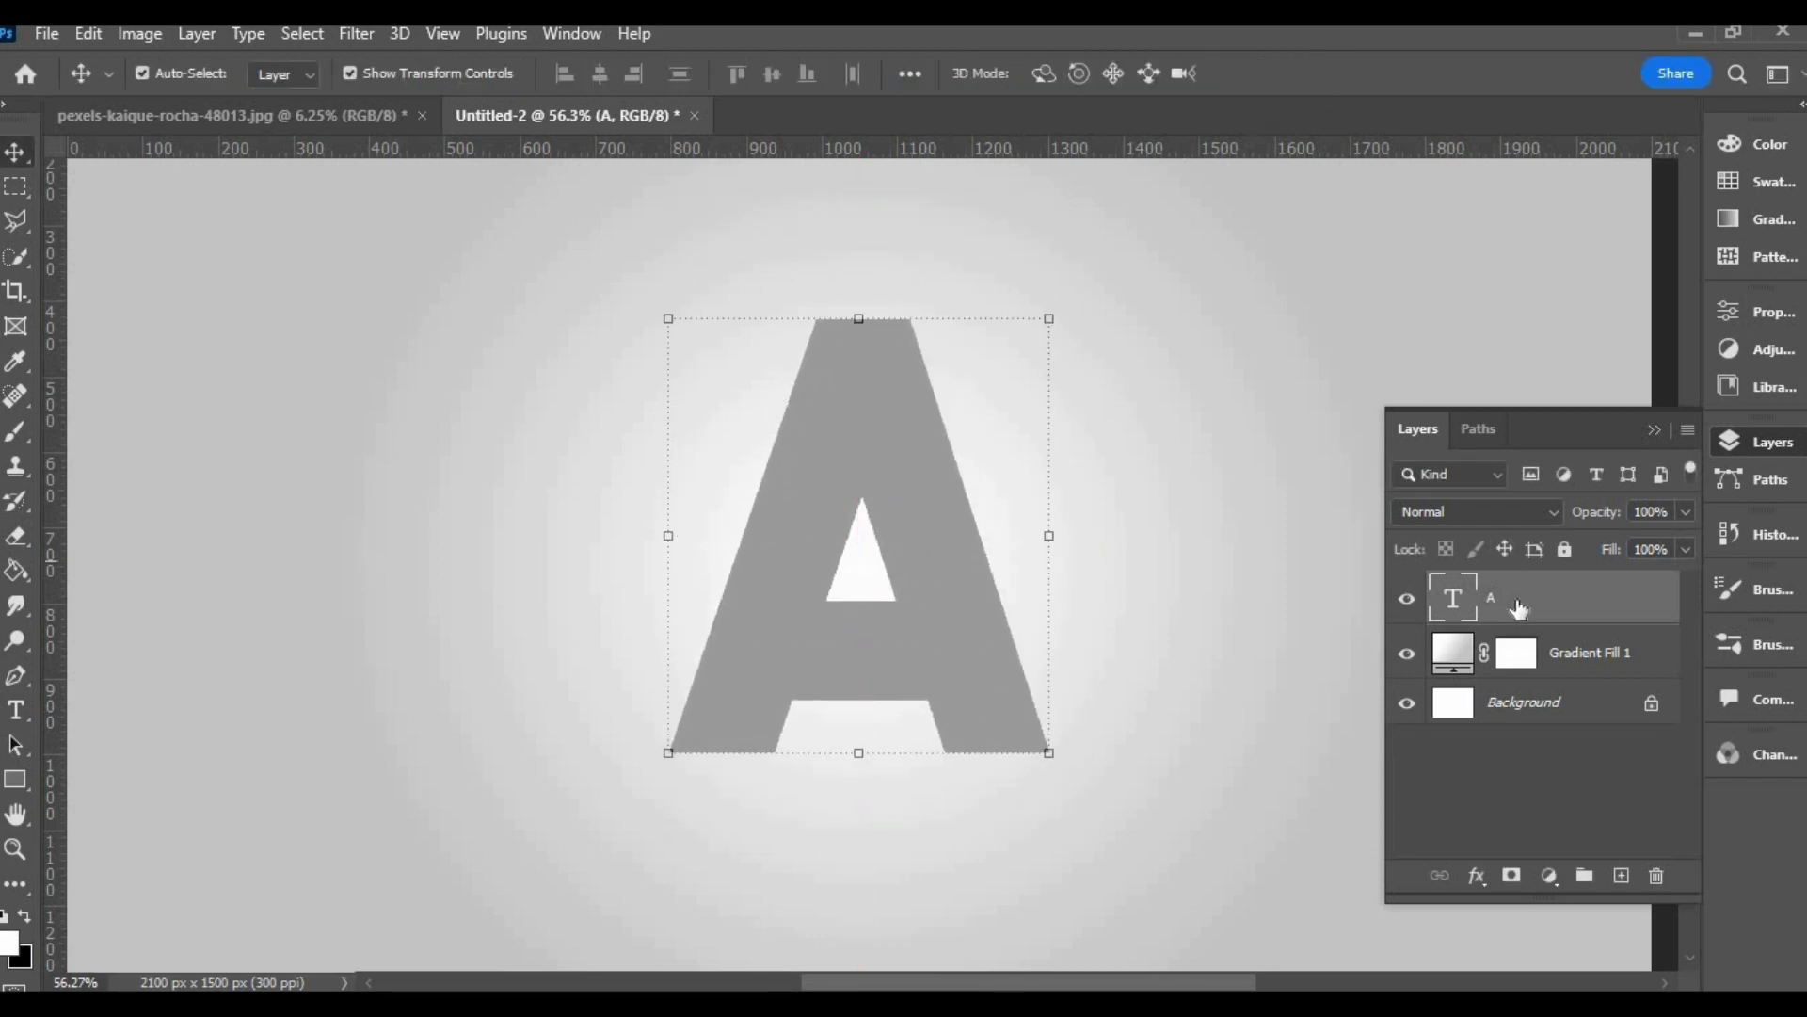
- In the pexels-kaique-rocha-48013.jpg photo, select the hooded subject and mask out the background
left_click(339, 115)
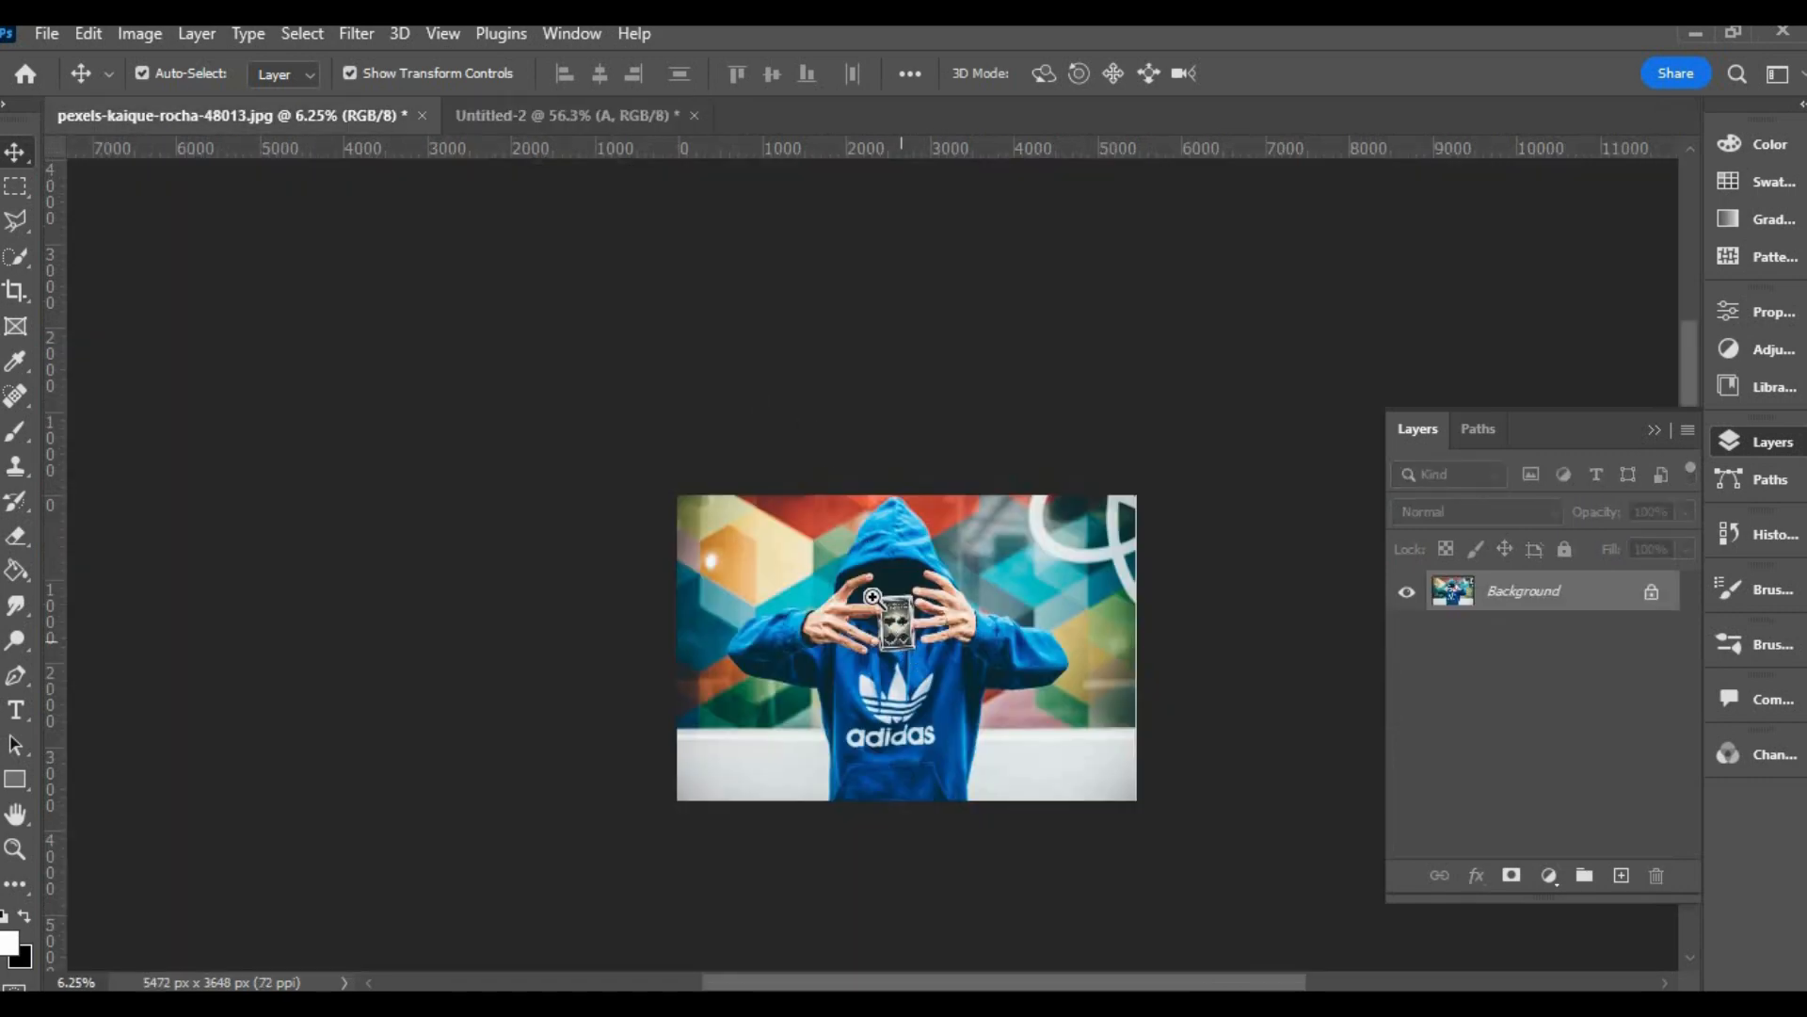
key("z")
left_click_drag(677, 496, 1041, 738)
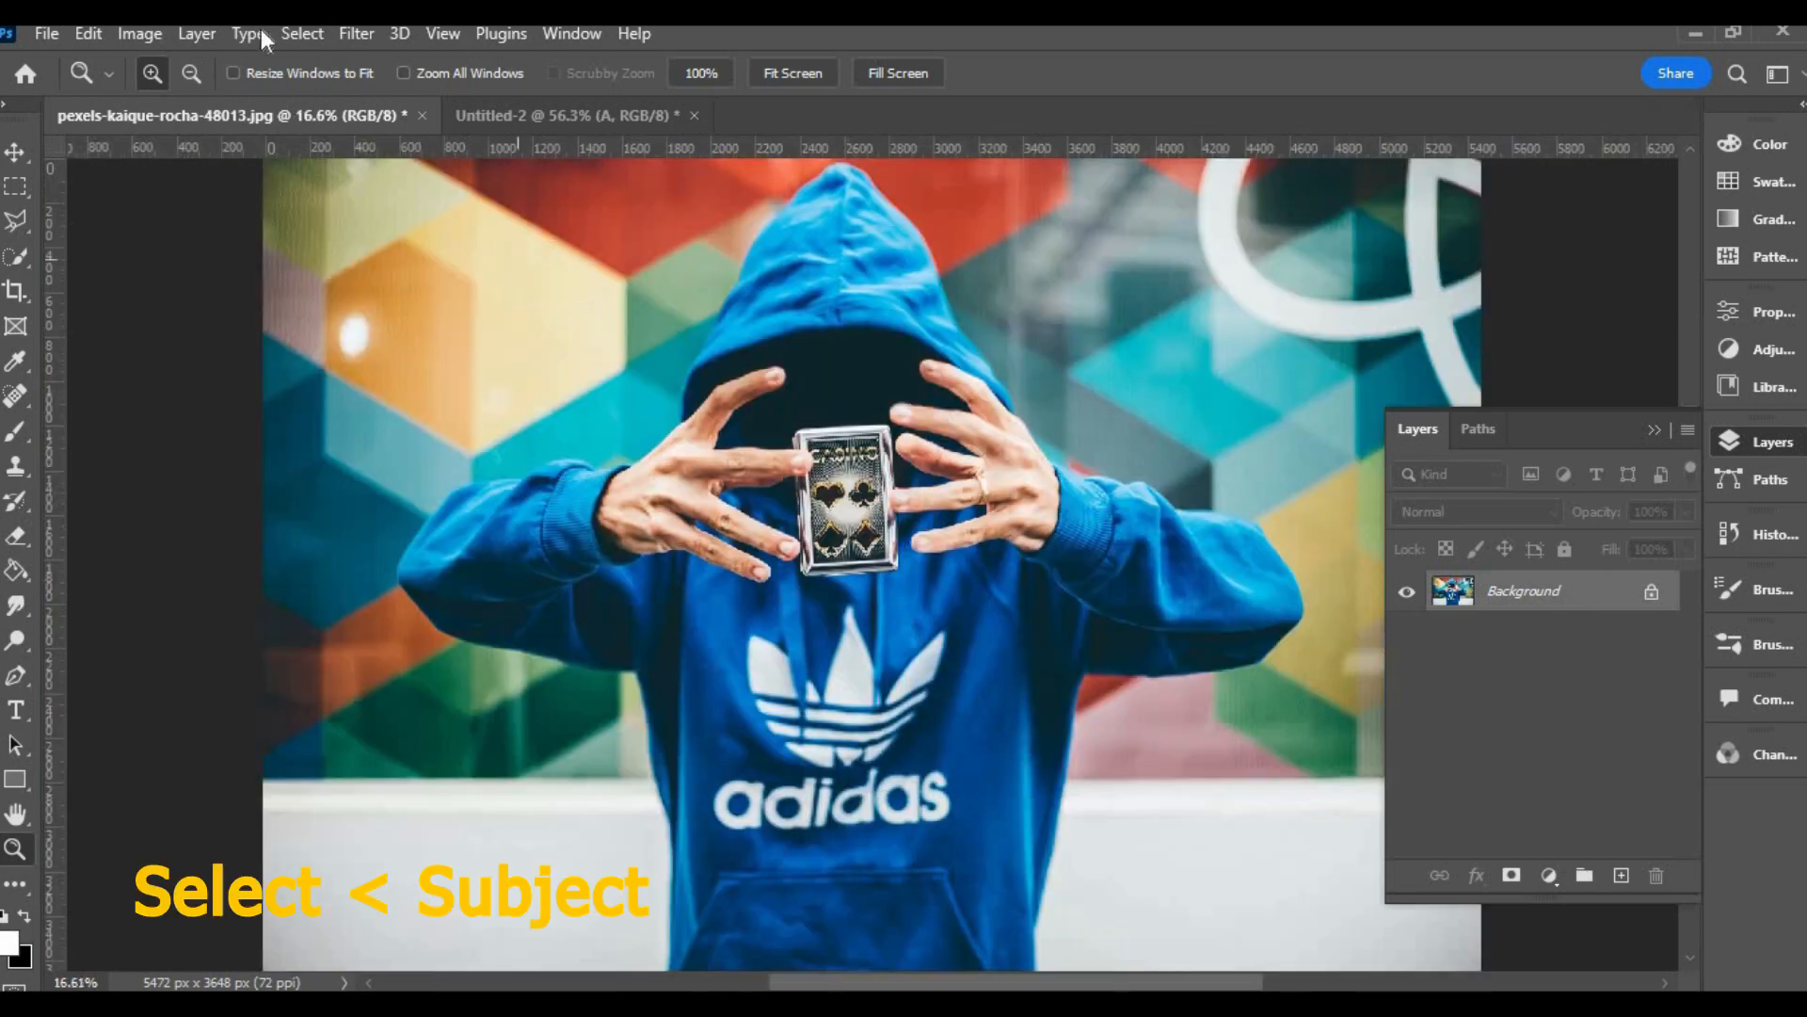
left_click(301, 34)
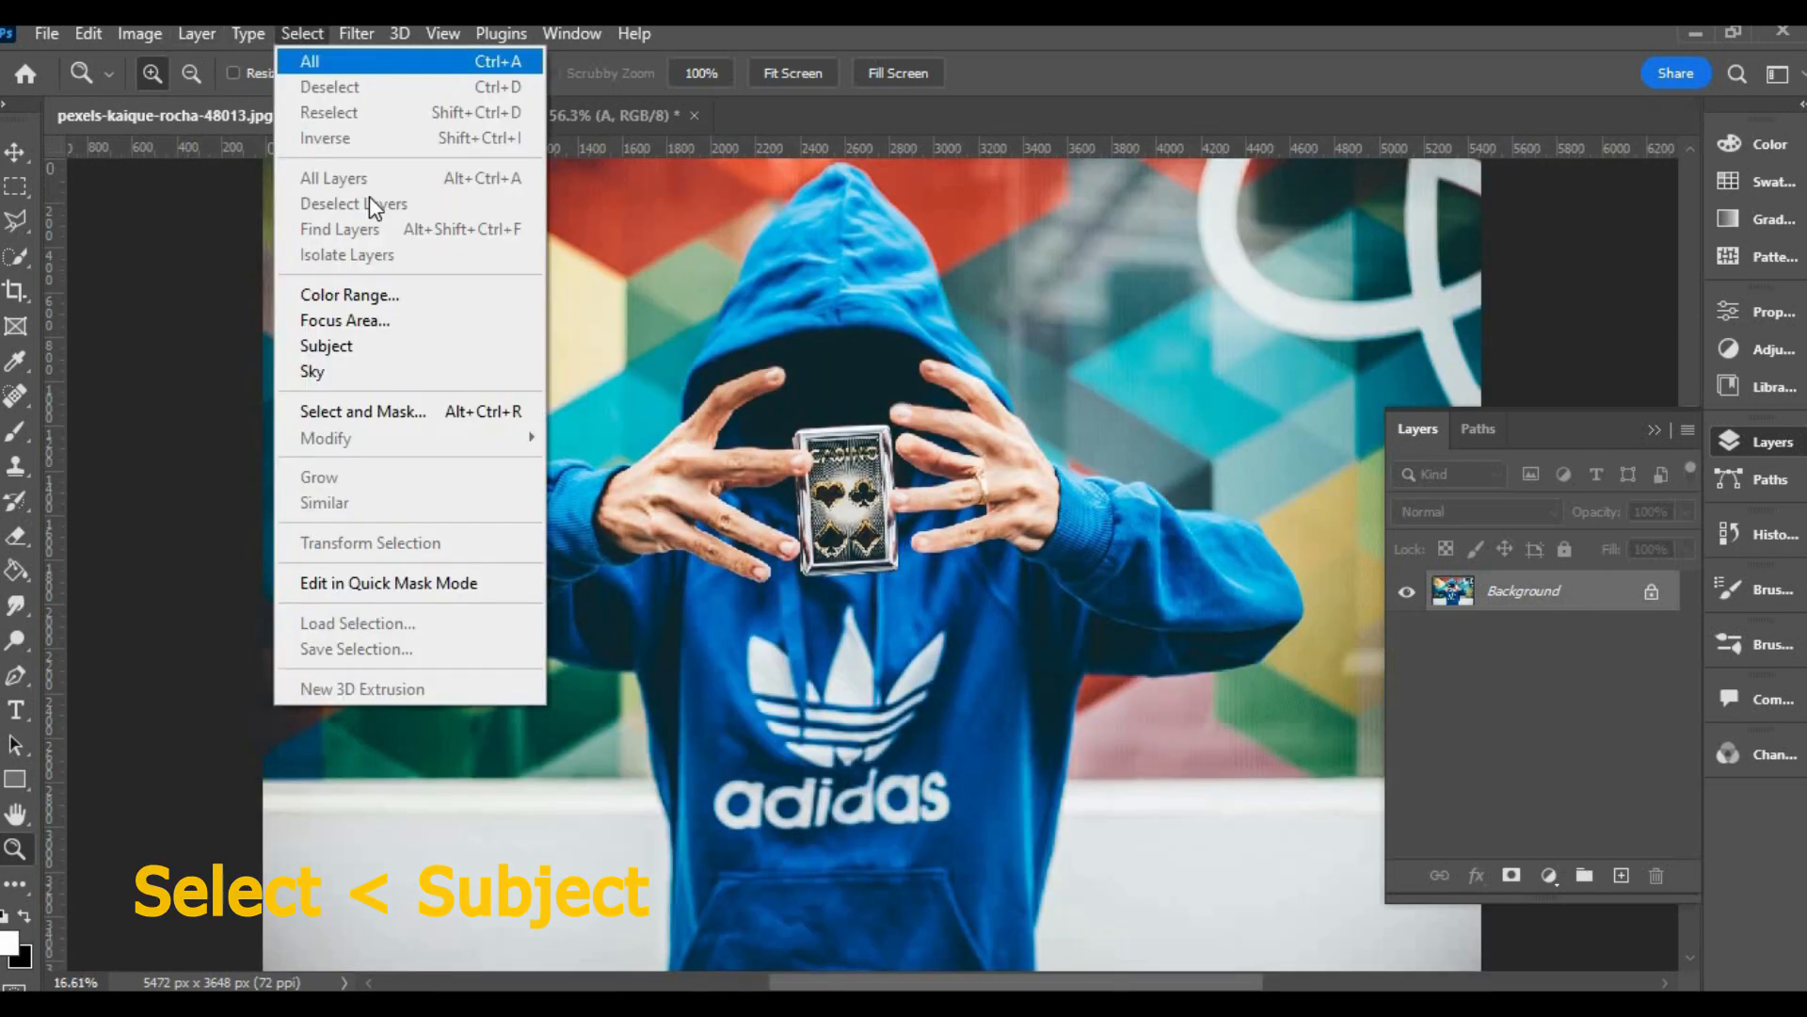
left_click(385, 355)
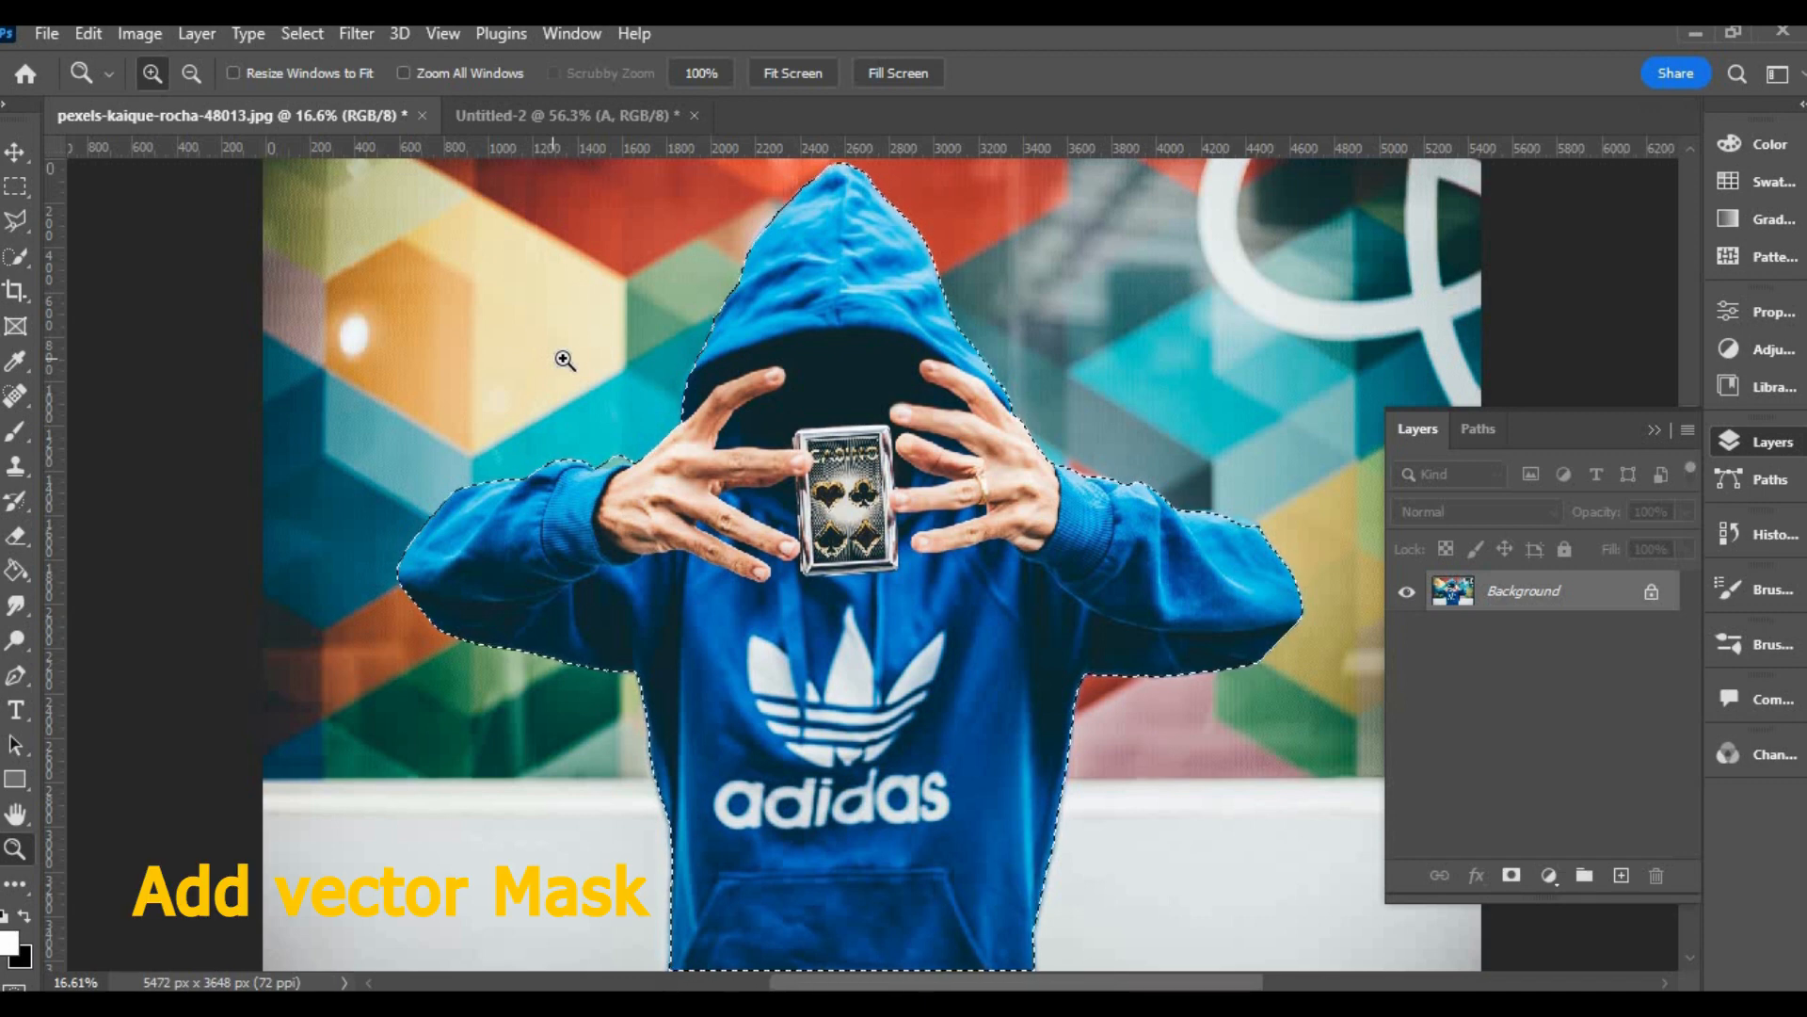
left_click(1509, 876)
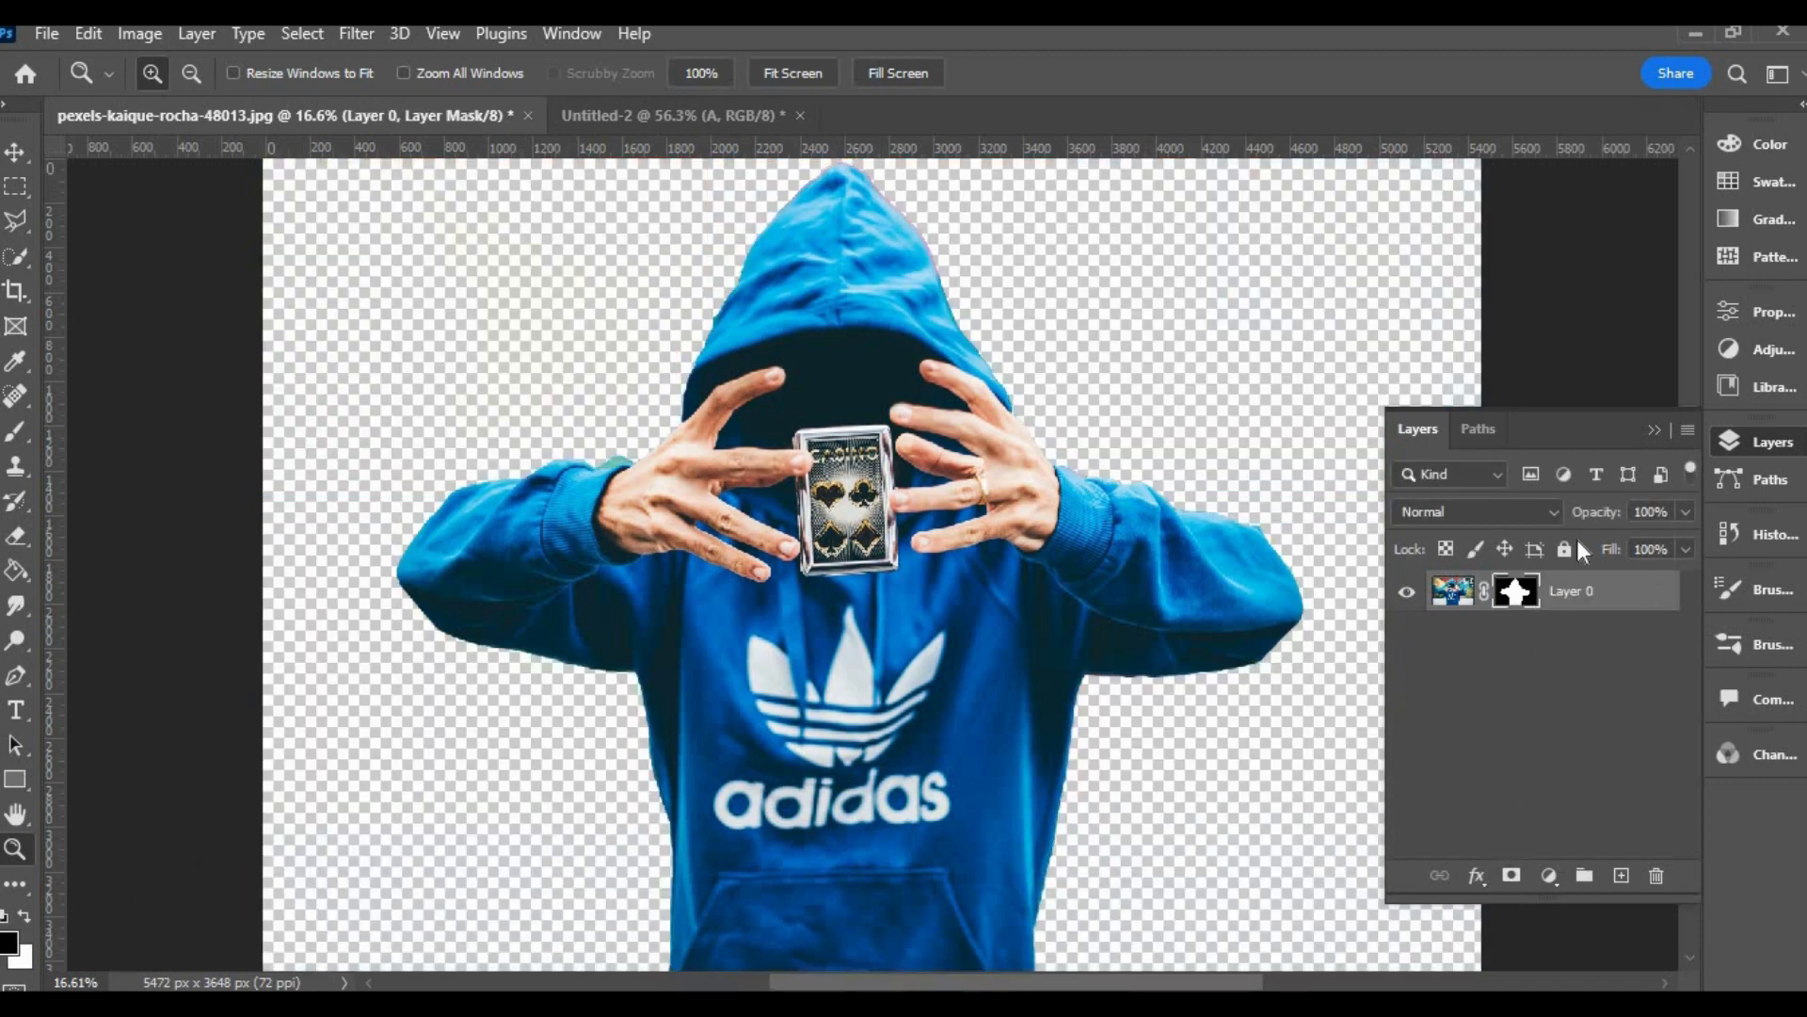
- Scale the masked figure down to about 35% and move it into the Untitled-2 document
left_click(1656, 428)
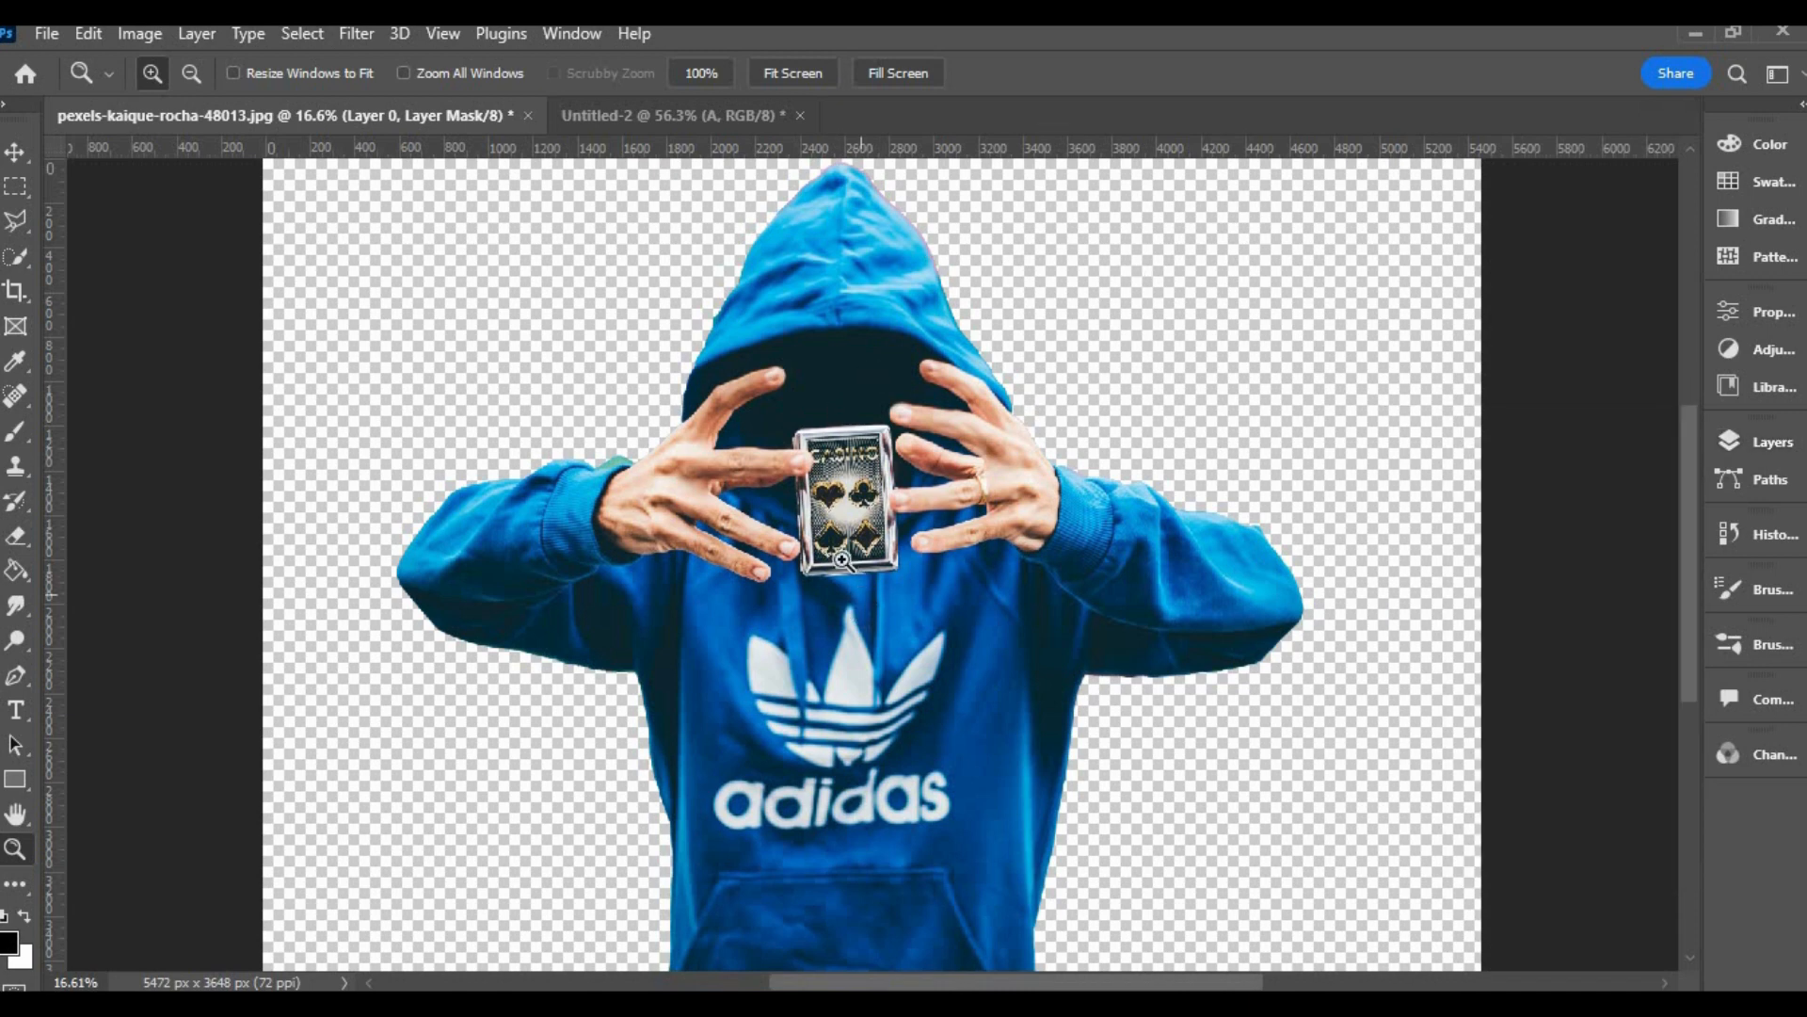
left_click(880, 539)
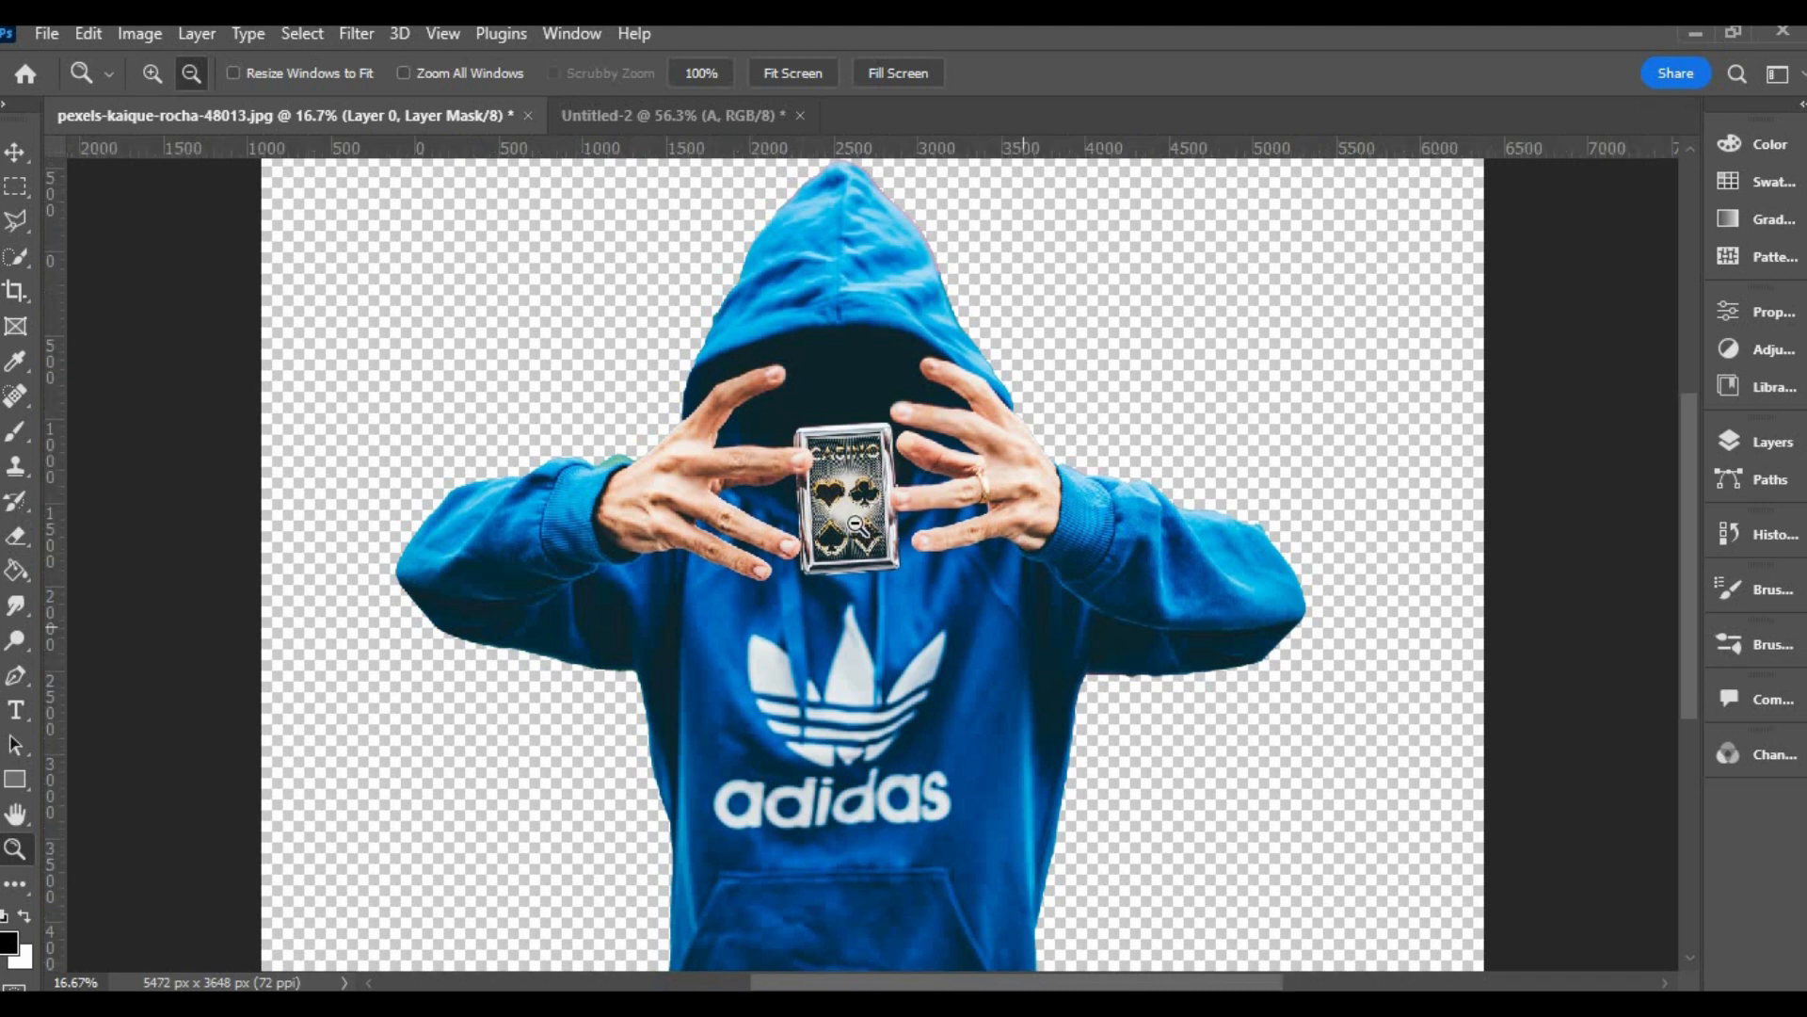
left_click(871, 531, "alt")
left_click(12, 158)
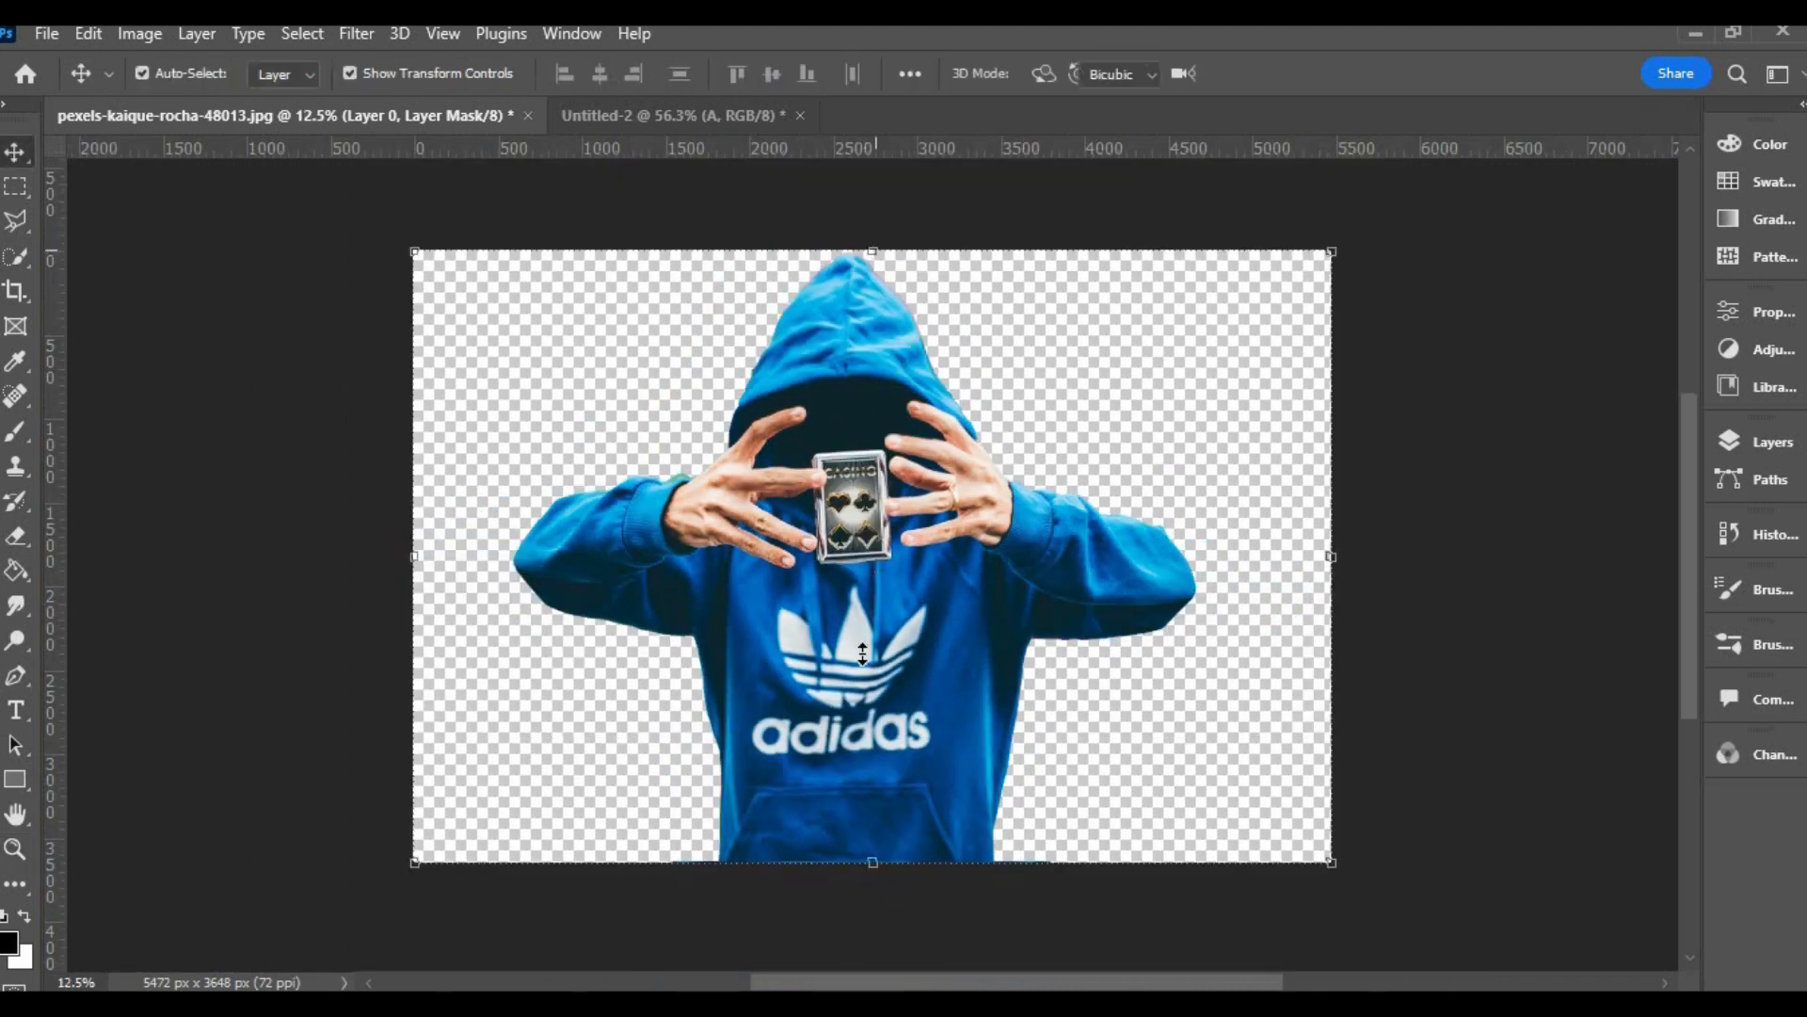
key("ctrl+t")
left_click_drag(863, 647, 871, 646)
left_click_drag(892, 770, 892, 770)
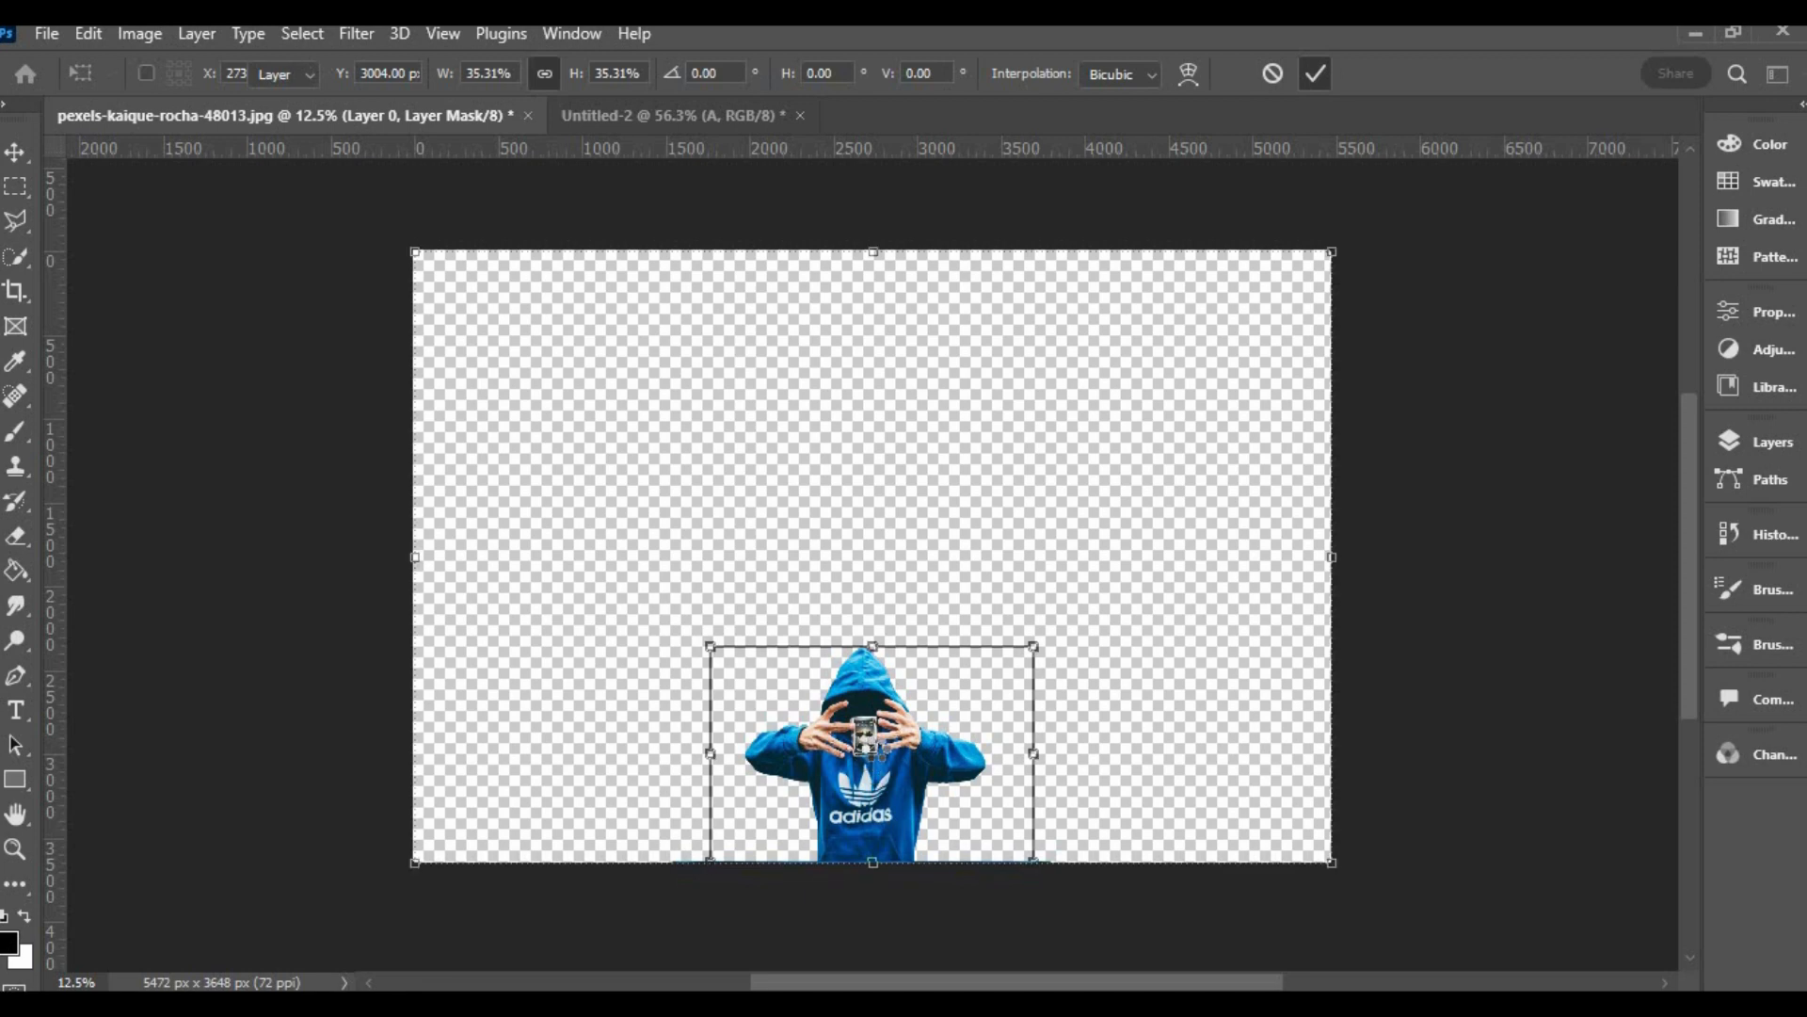
left_click_drag(877, 767, 861, 592)
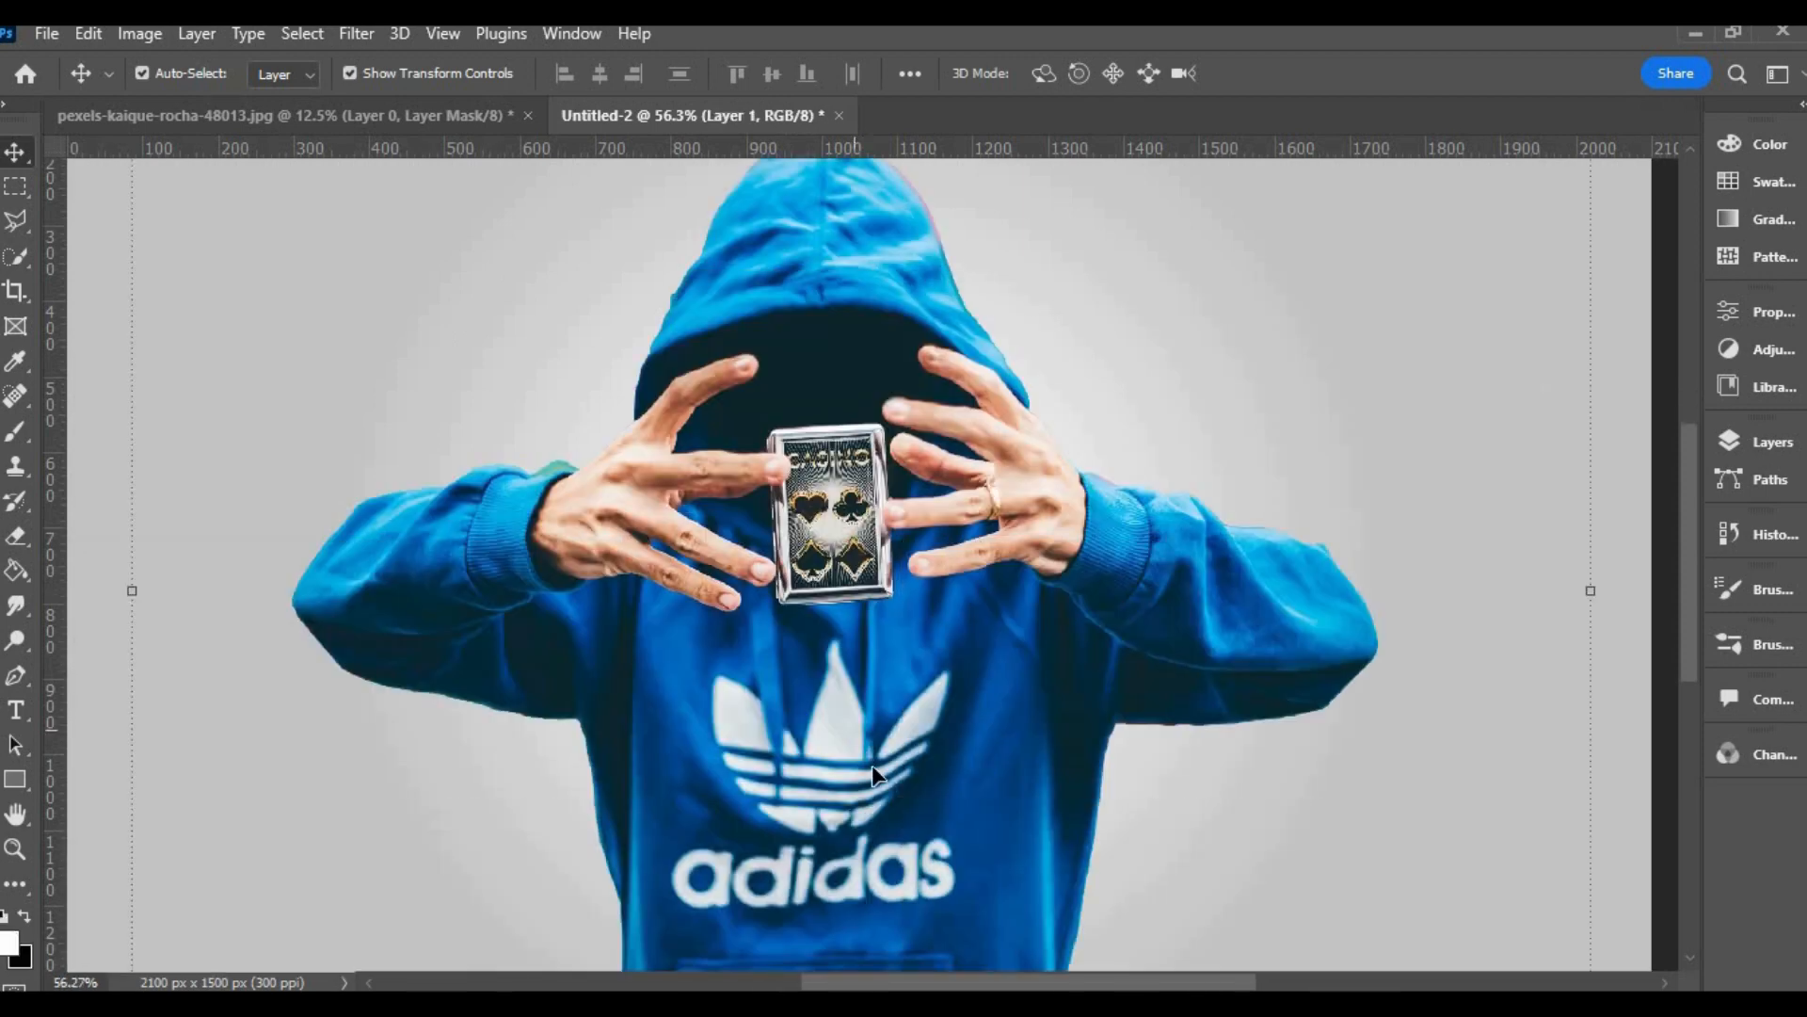
- Scale the figure to about 45% so it matches the height of the letter A, and position it centrally over the letter
left_click_drag(1510, 600, 1092, 617)
left_click_drag(610, 726, 845, 553)
left_click_drag(885, 442, 874, 590)
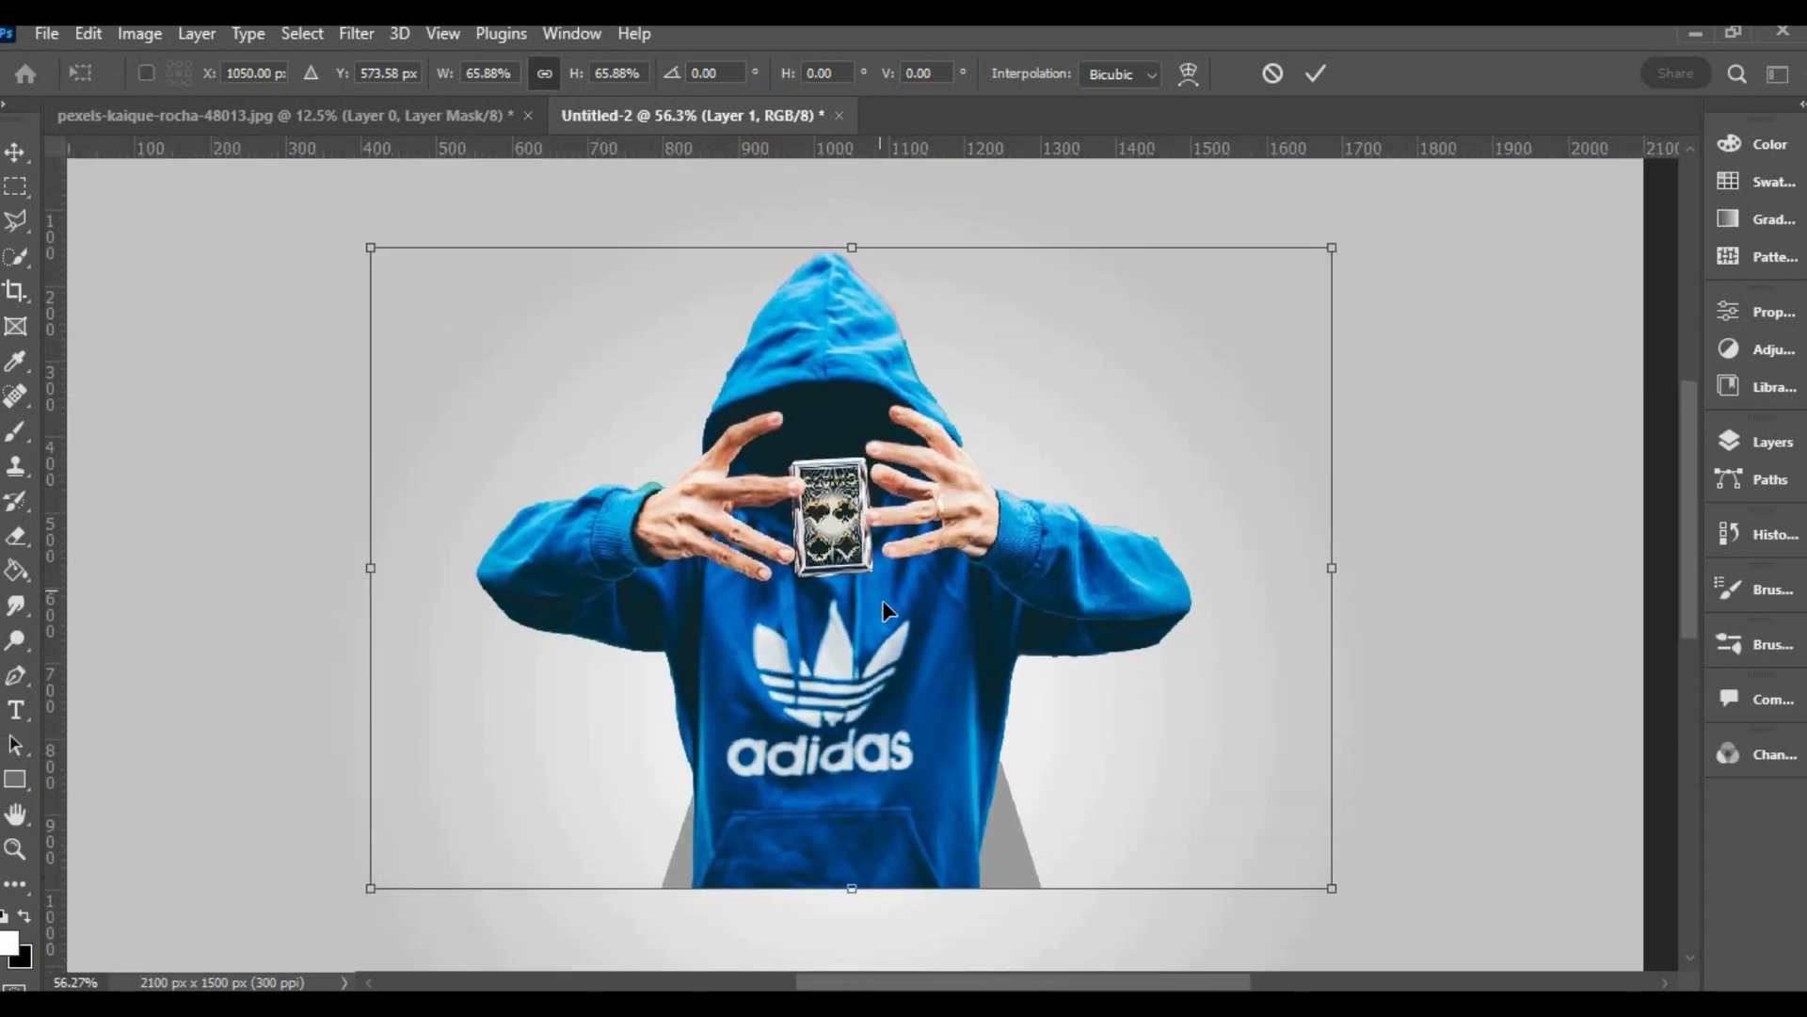
left_click_drag(852, 252, 856, 453)
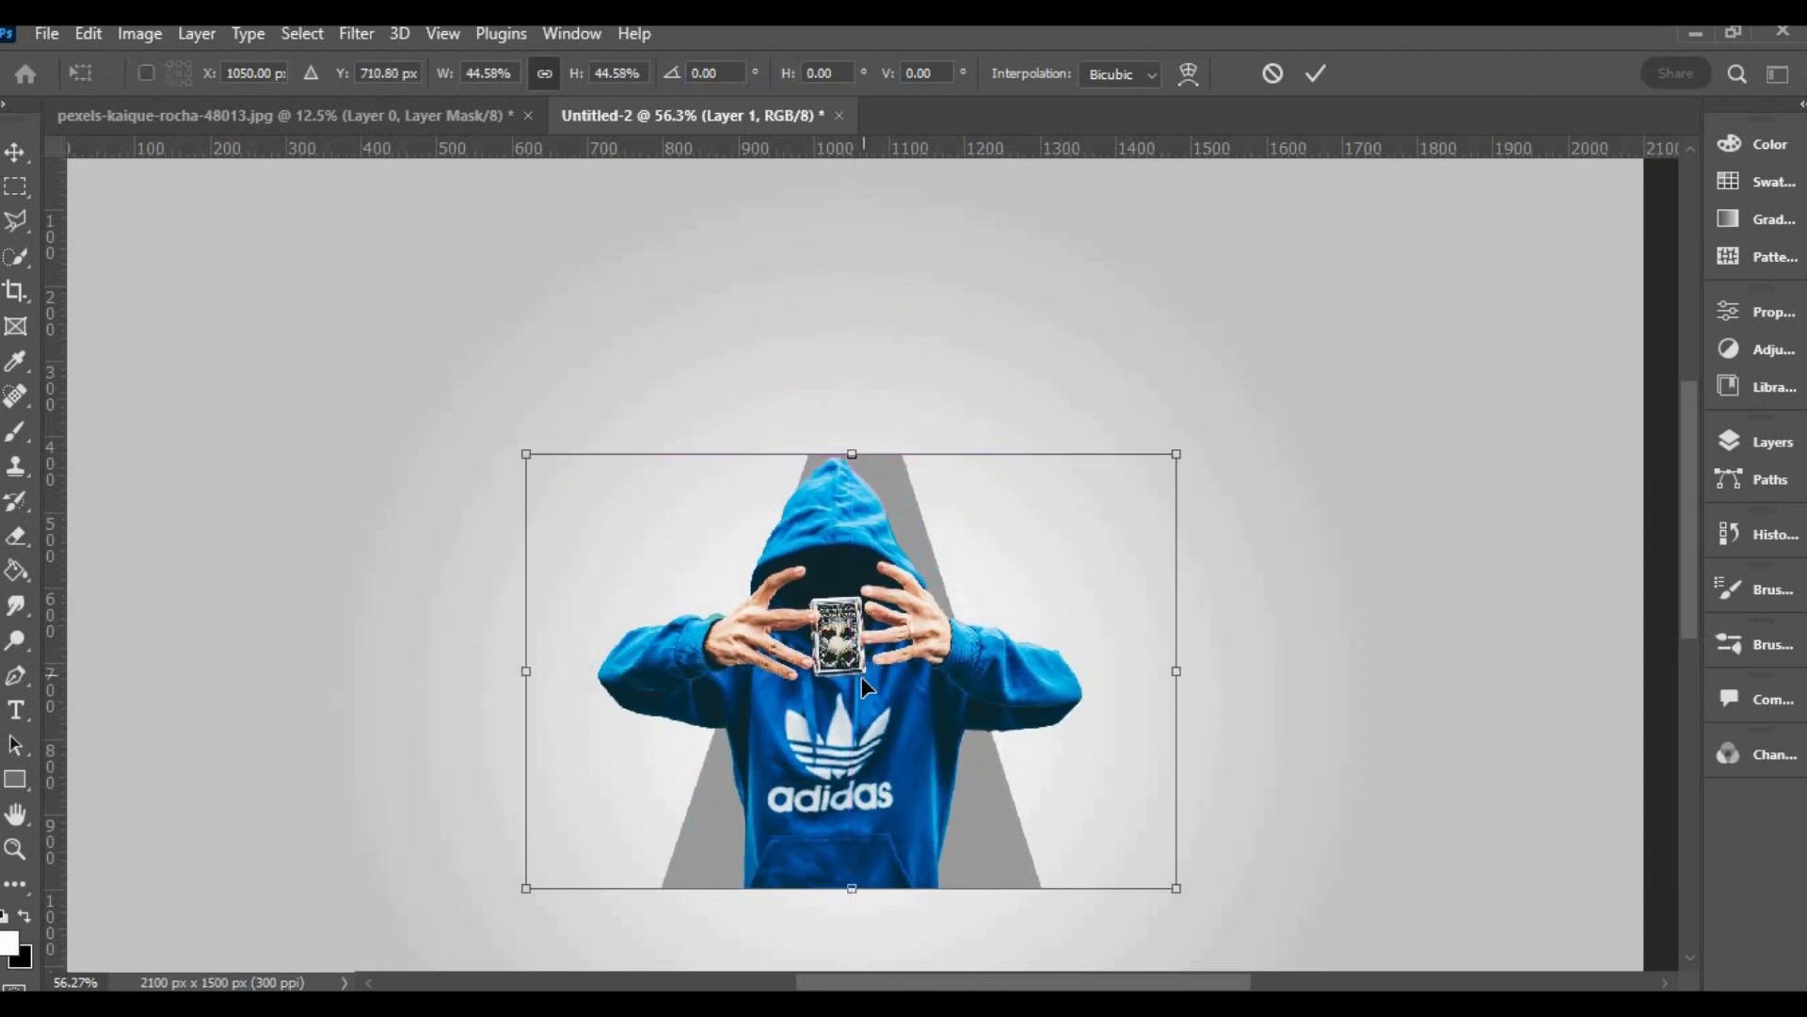
left_click_drag(861, 675, 879, 678)
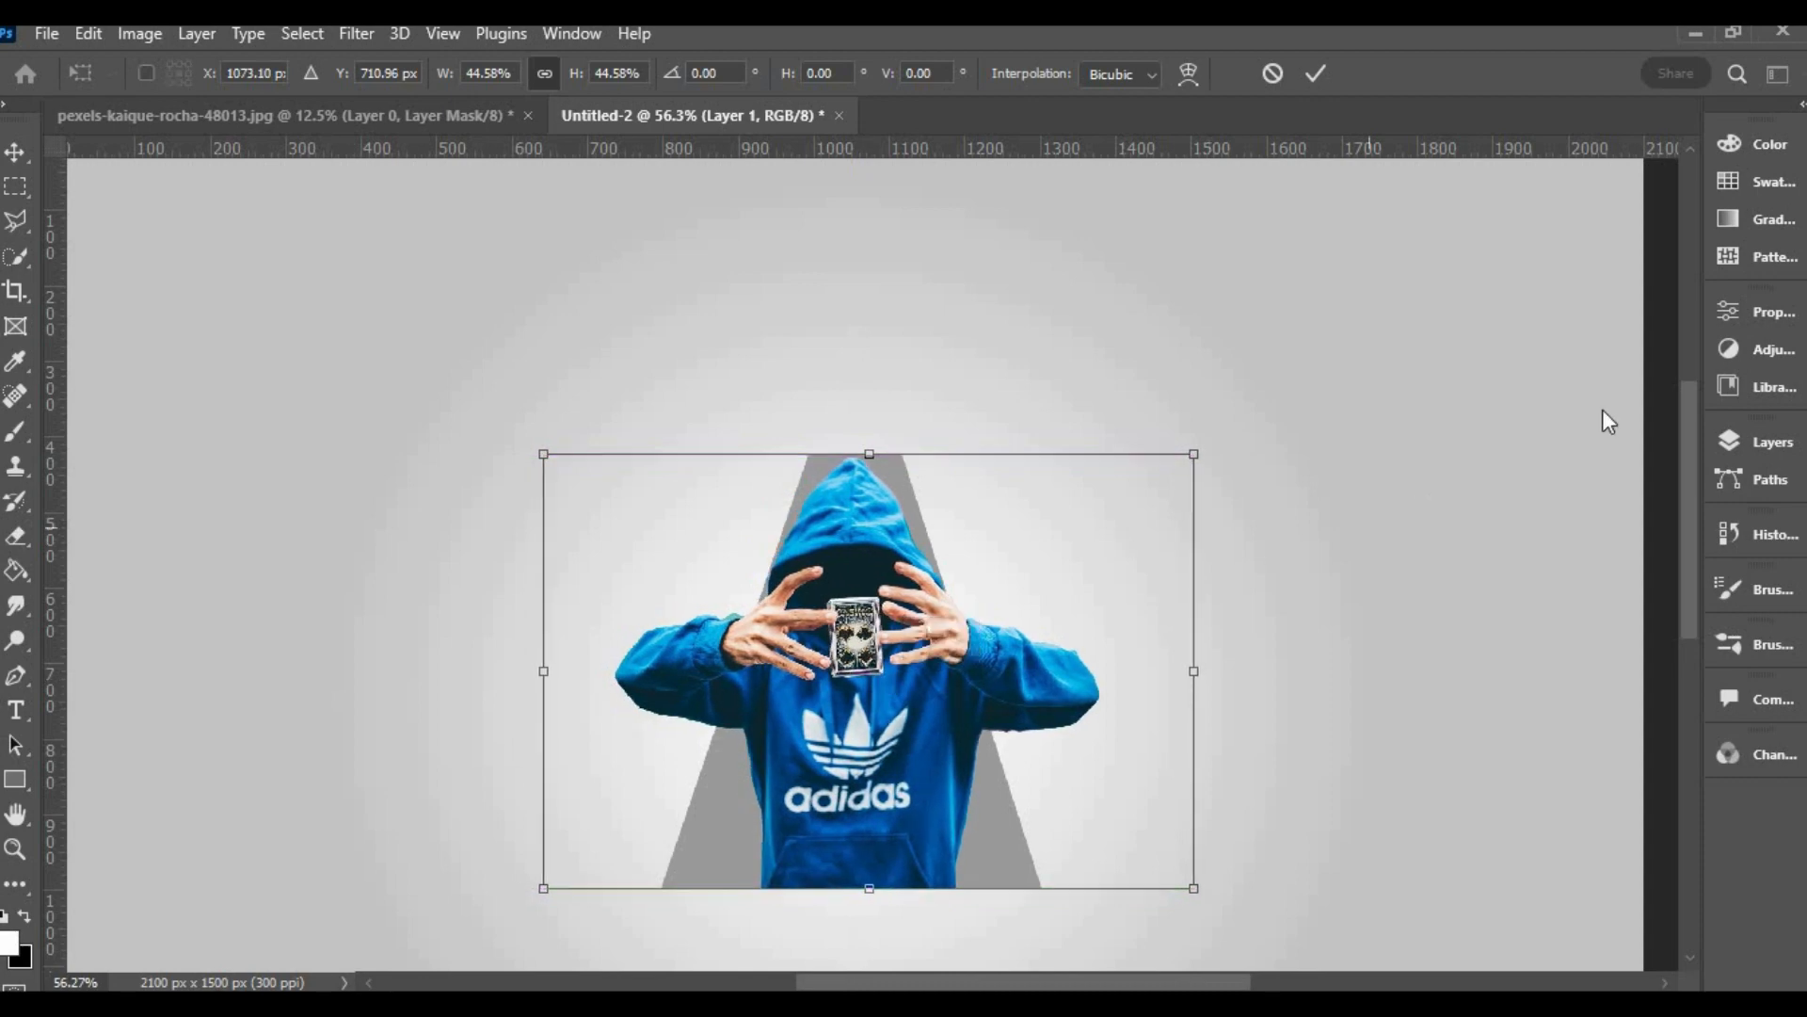
left_click(1737, 439)
key("Return")
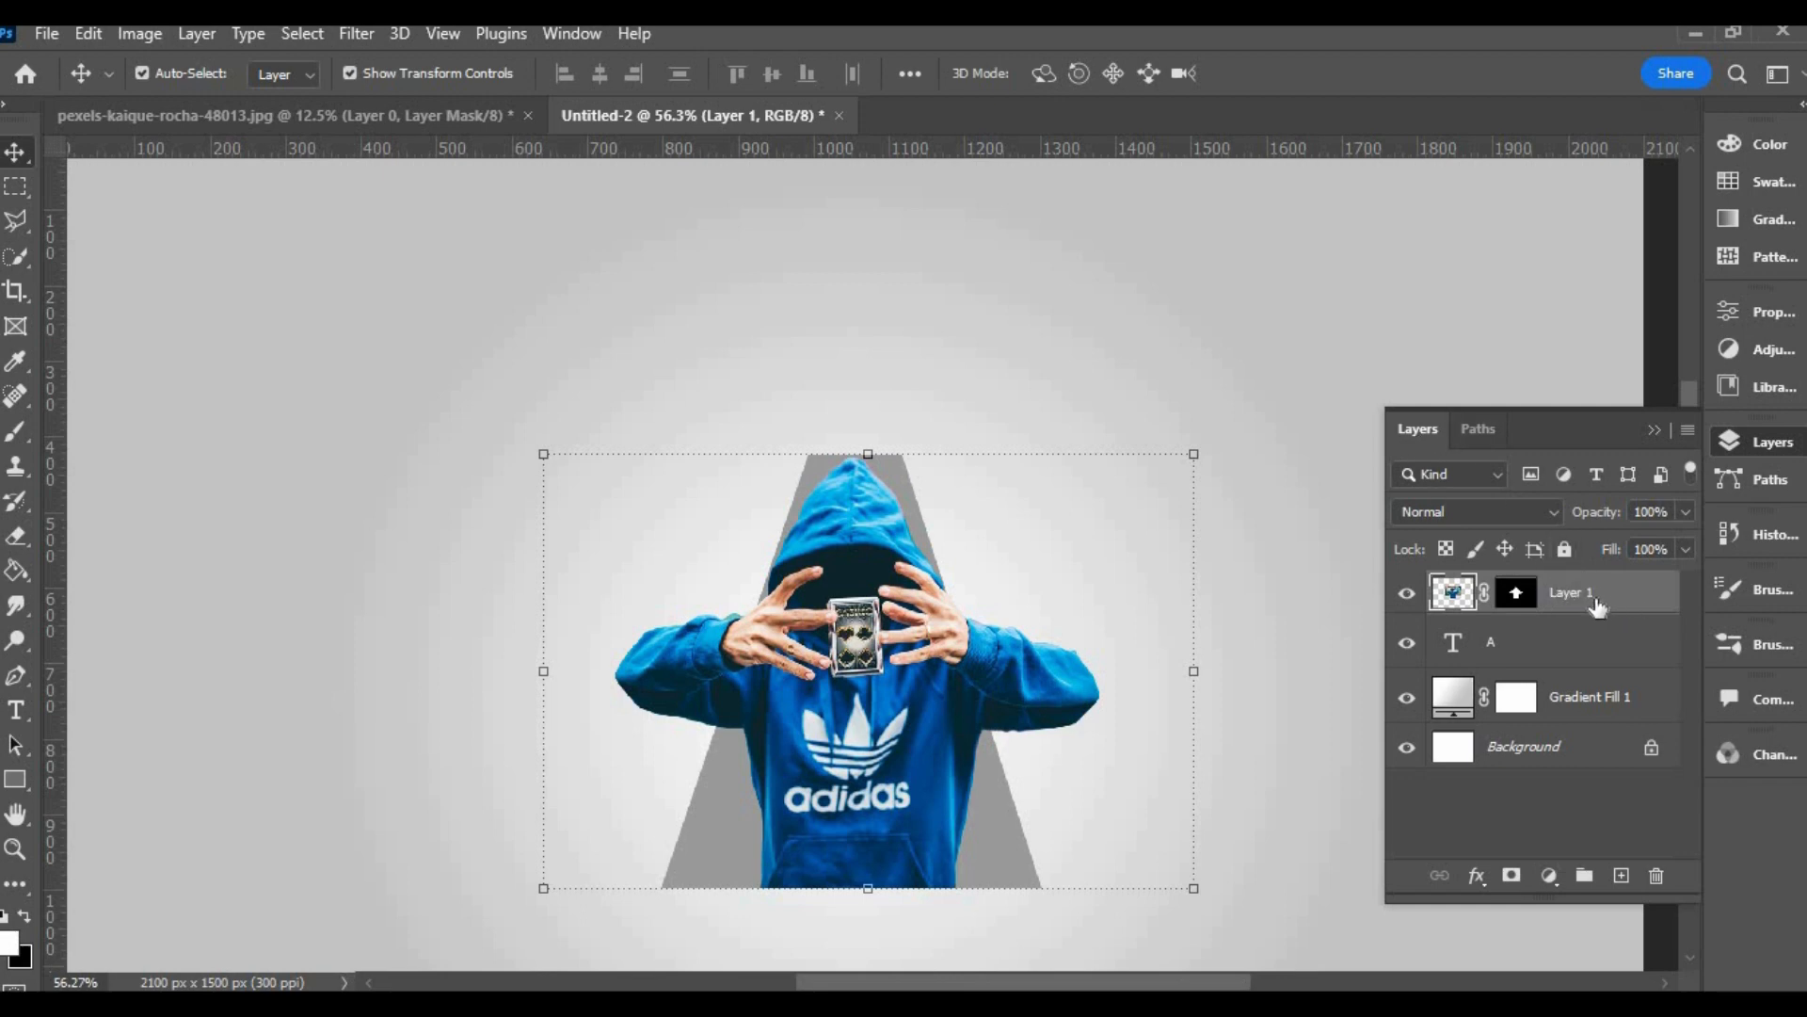
- Convert the figure layer to a smart object and clip it to the letter A text layer
right_click(1598, 589)
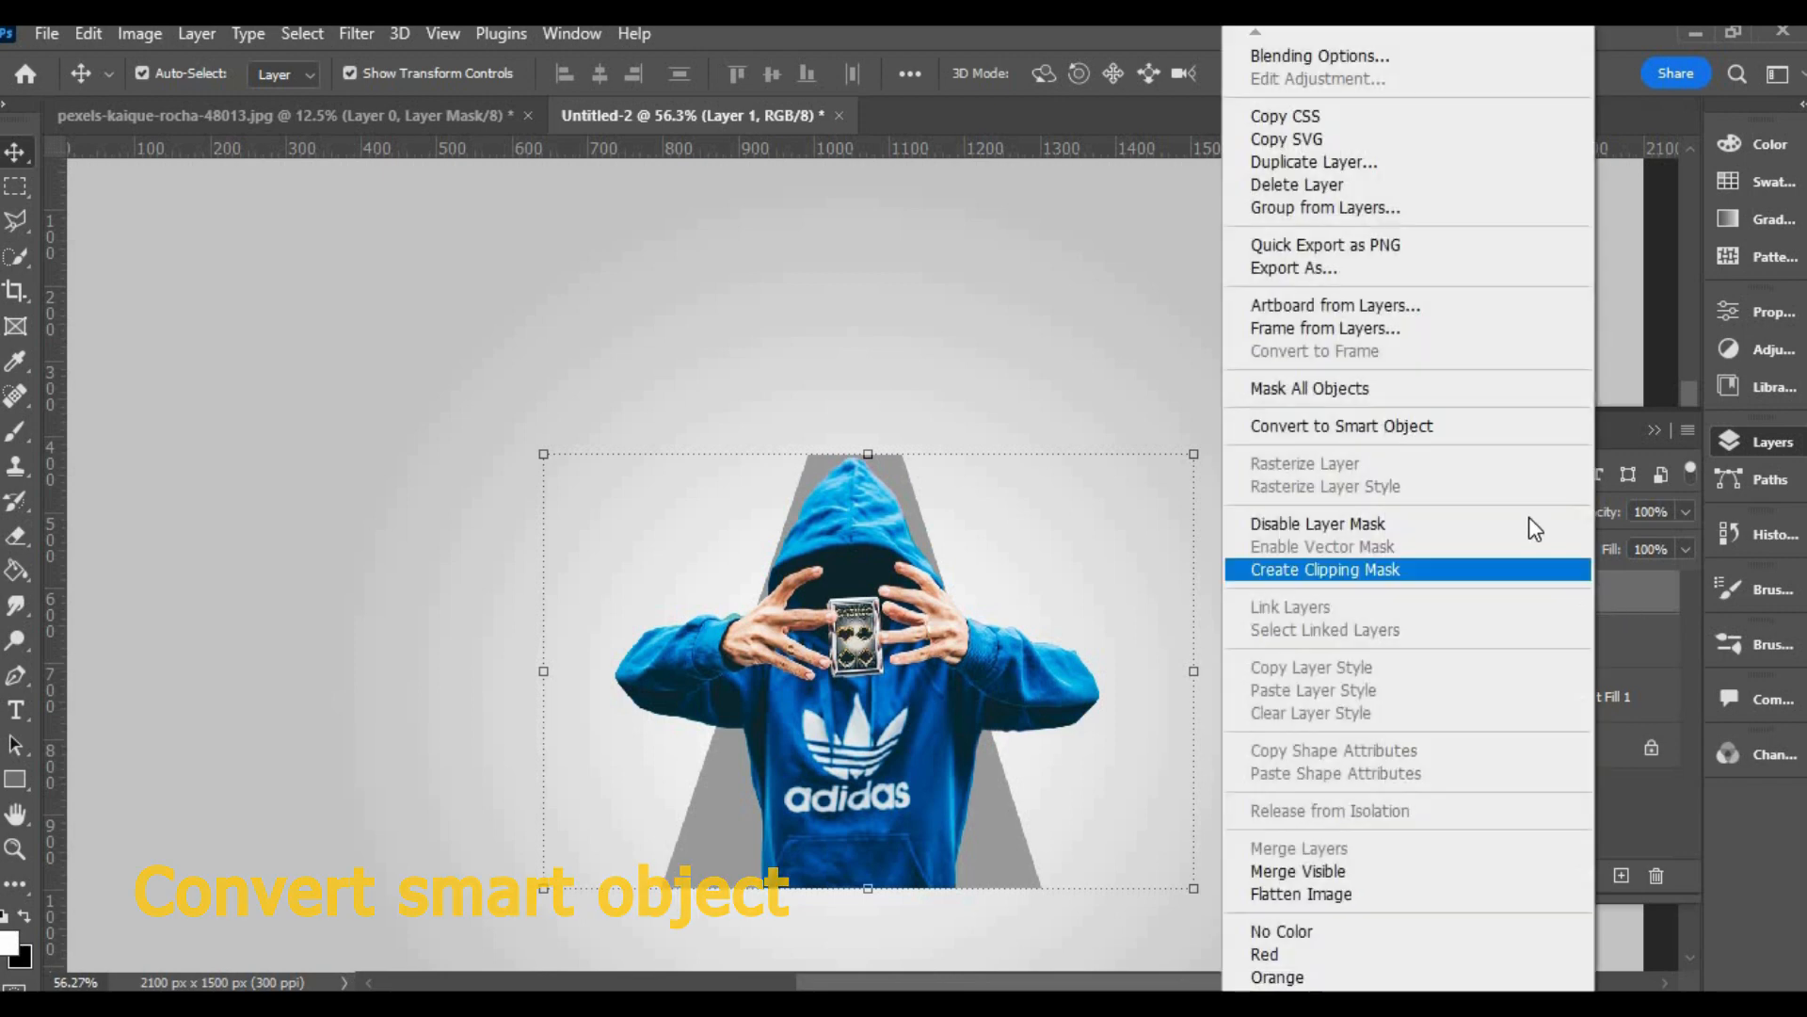
left_click(1440, 426)
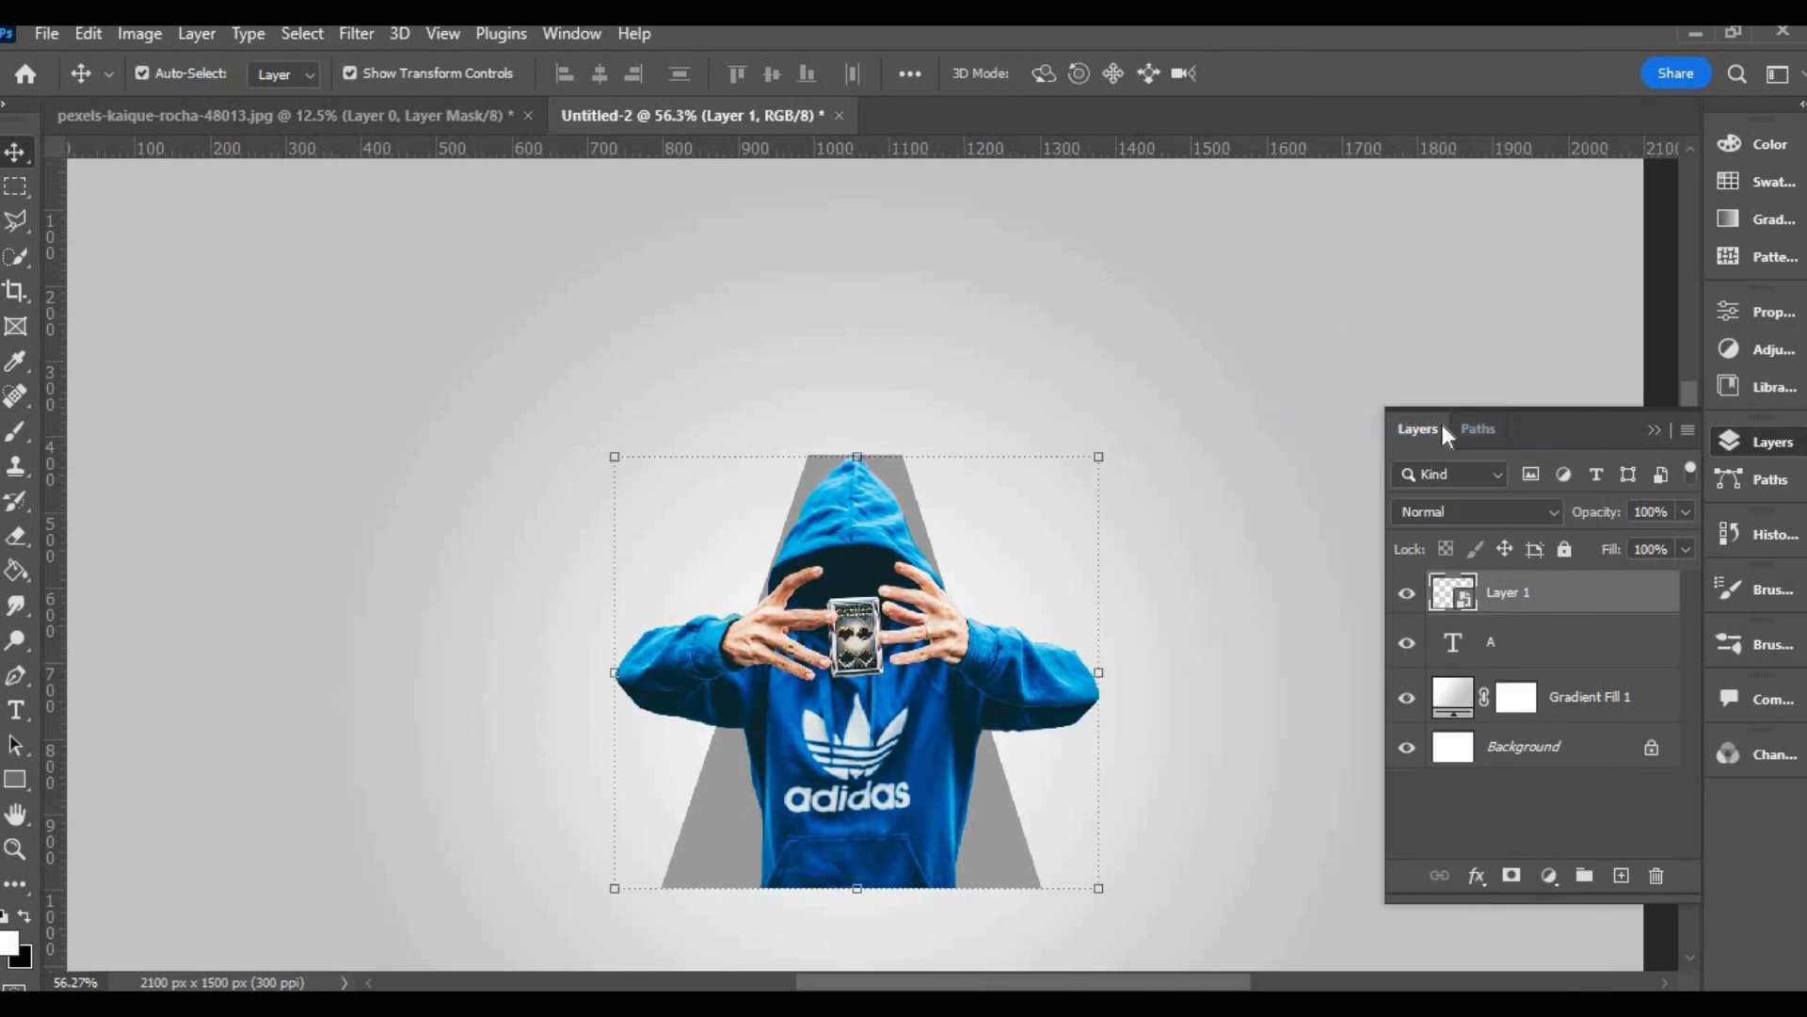
right_click(1545, 589)
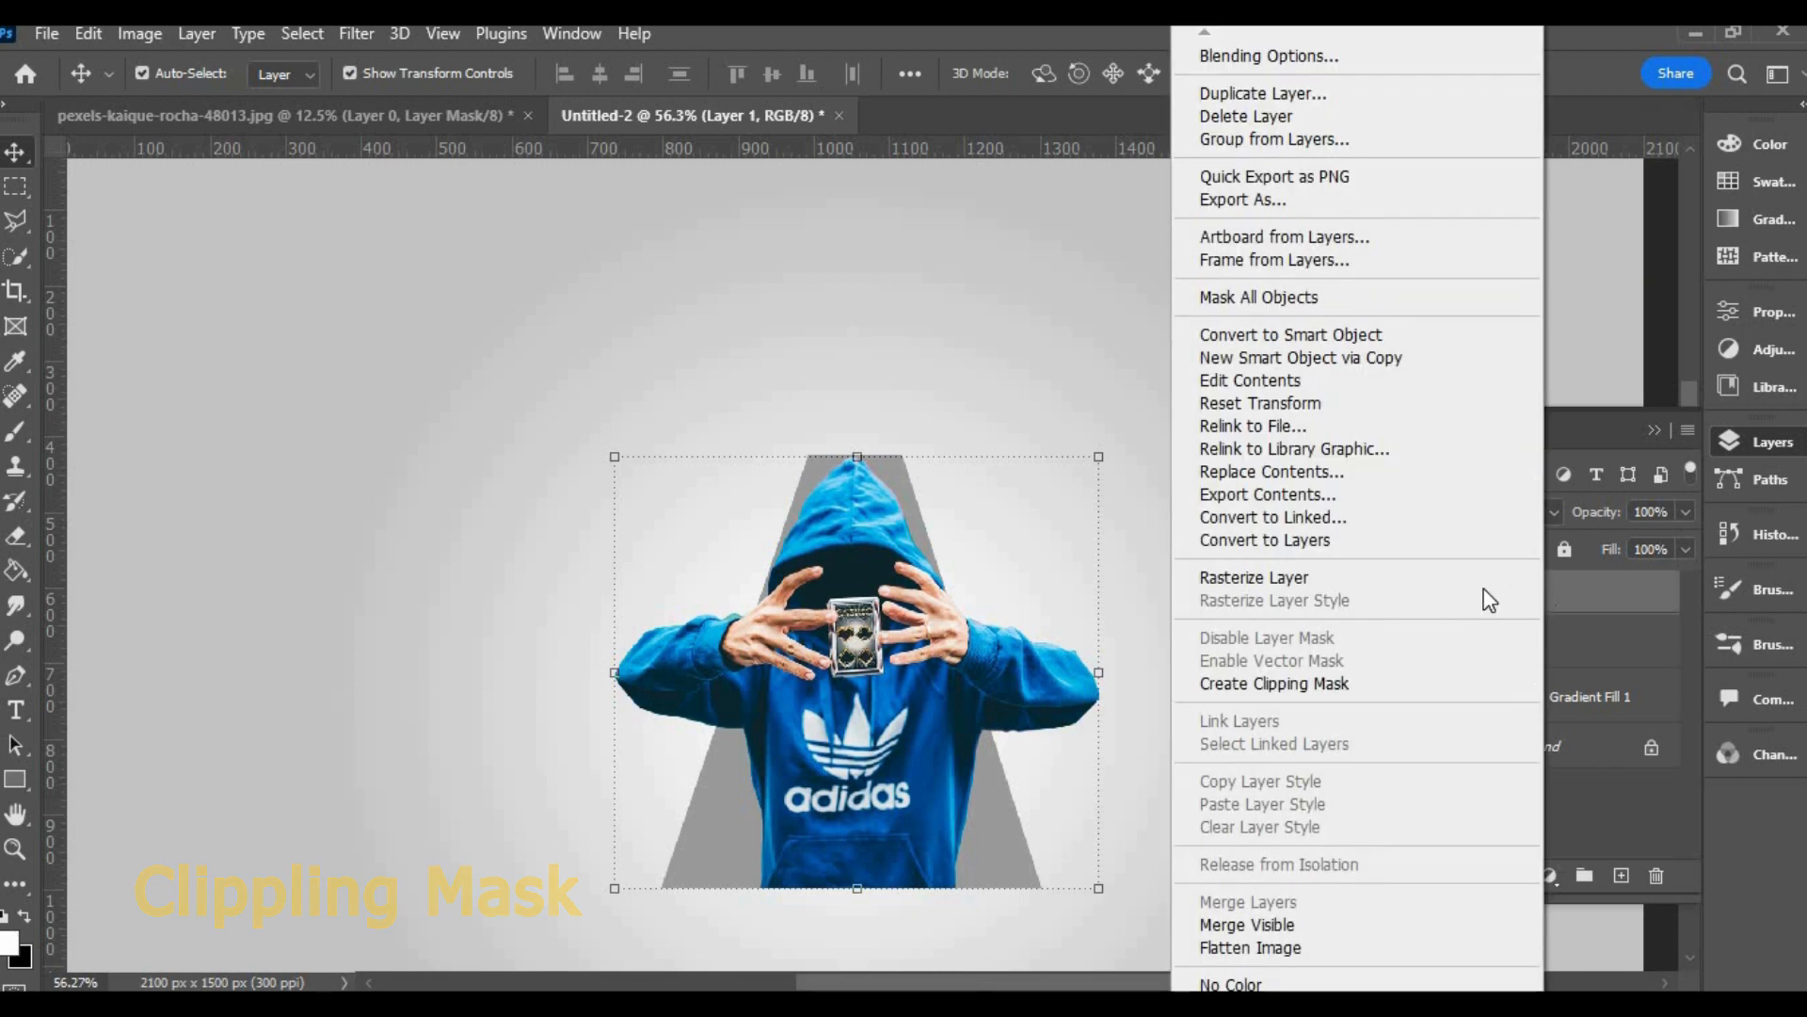
left_click(1322, 688)
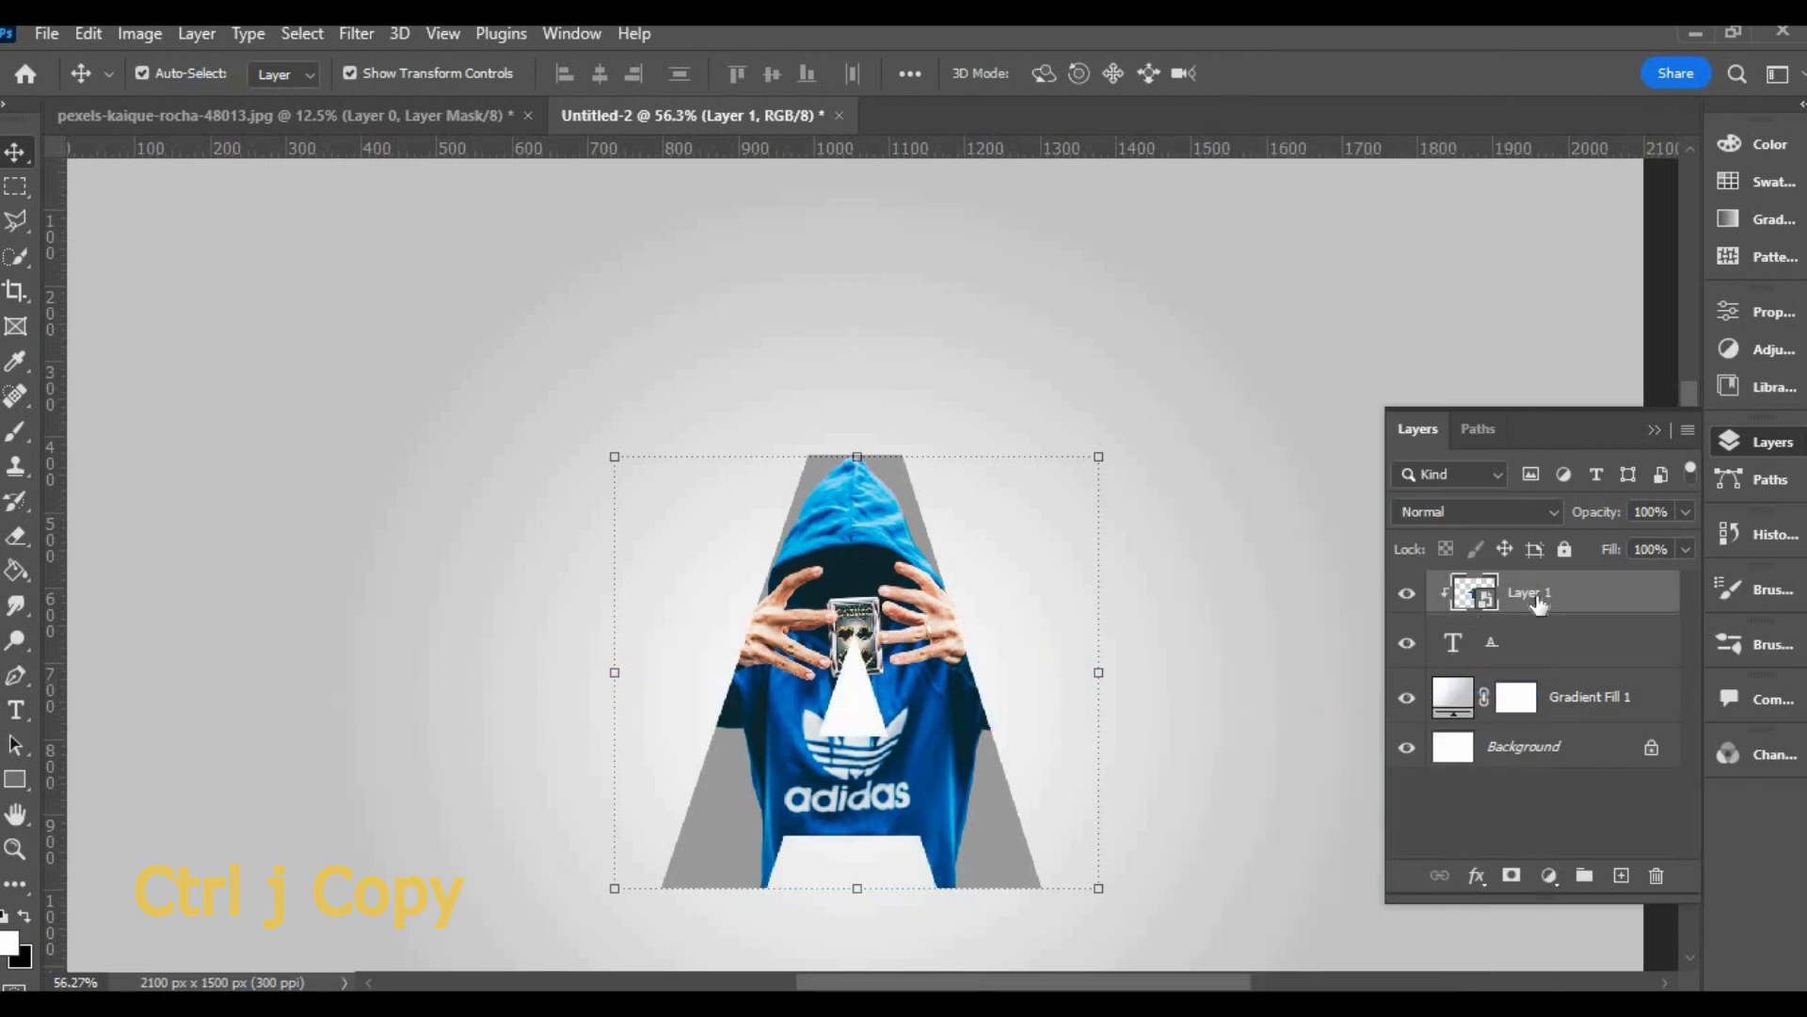
- Duplicate the clipped figure layer as an unclipped copy above it
key("ctrl+j")
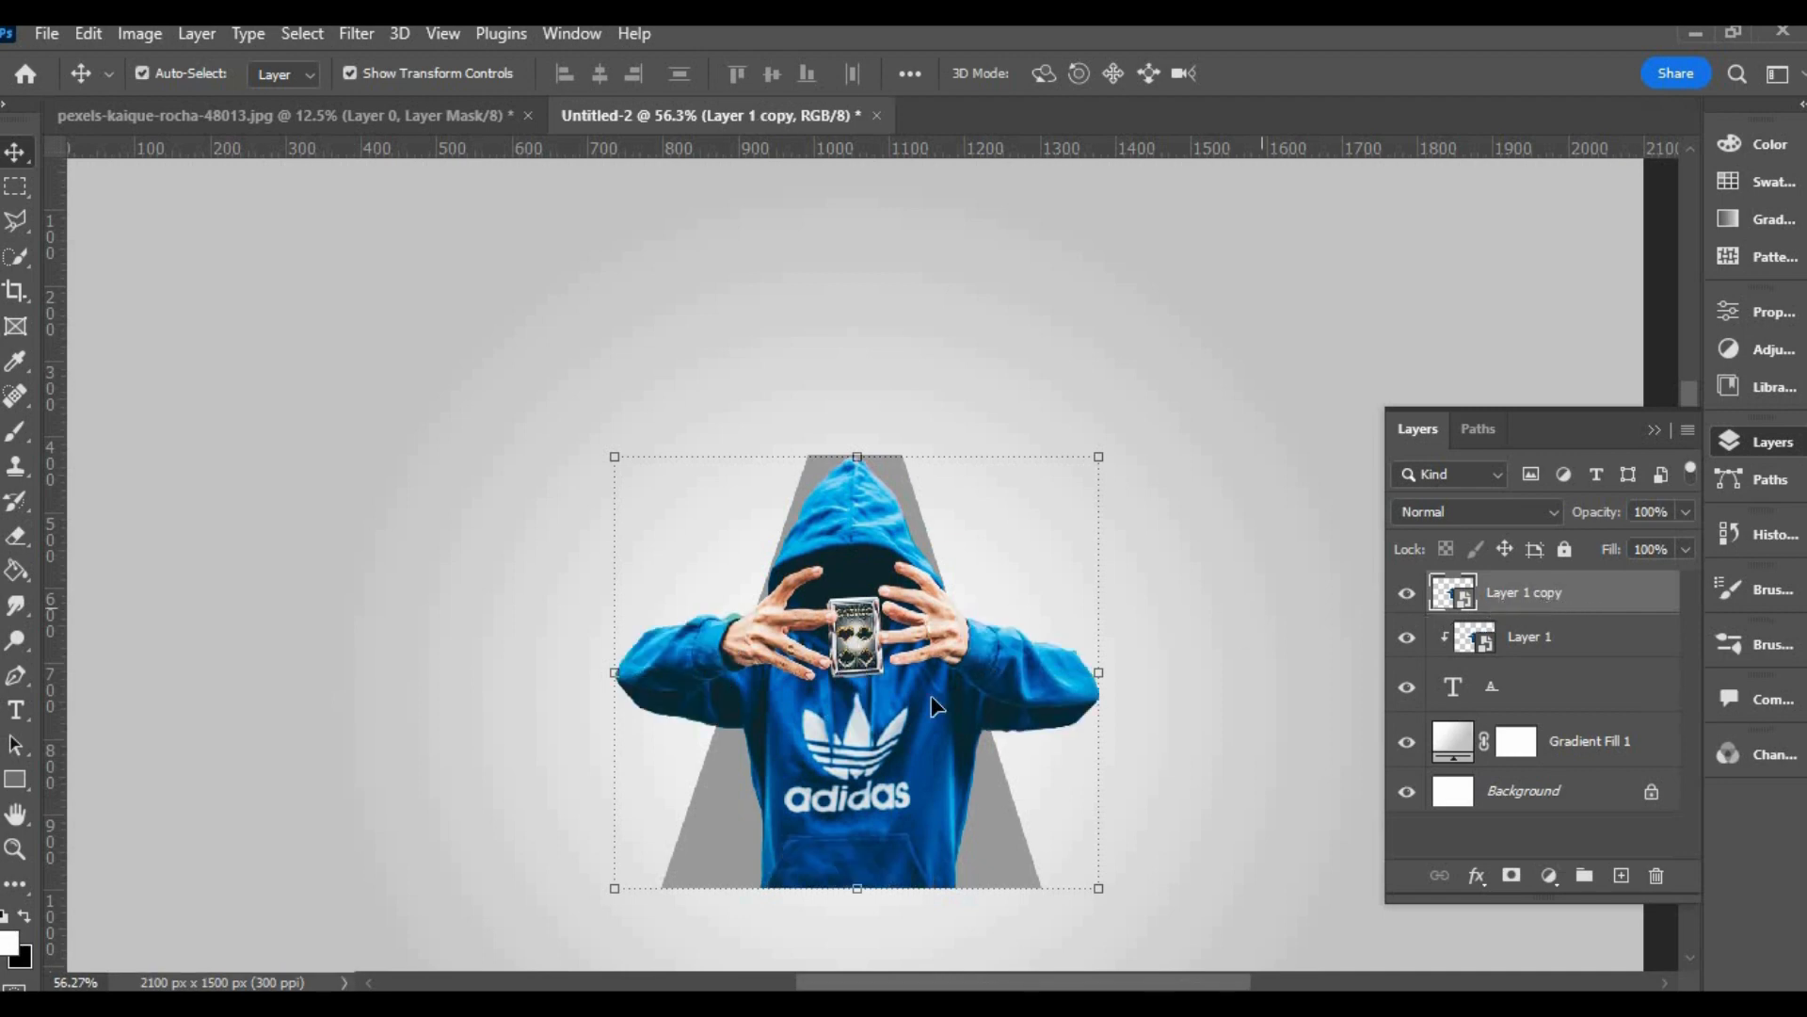
left_click_drag(850, 712, 850, 668)
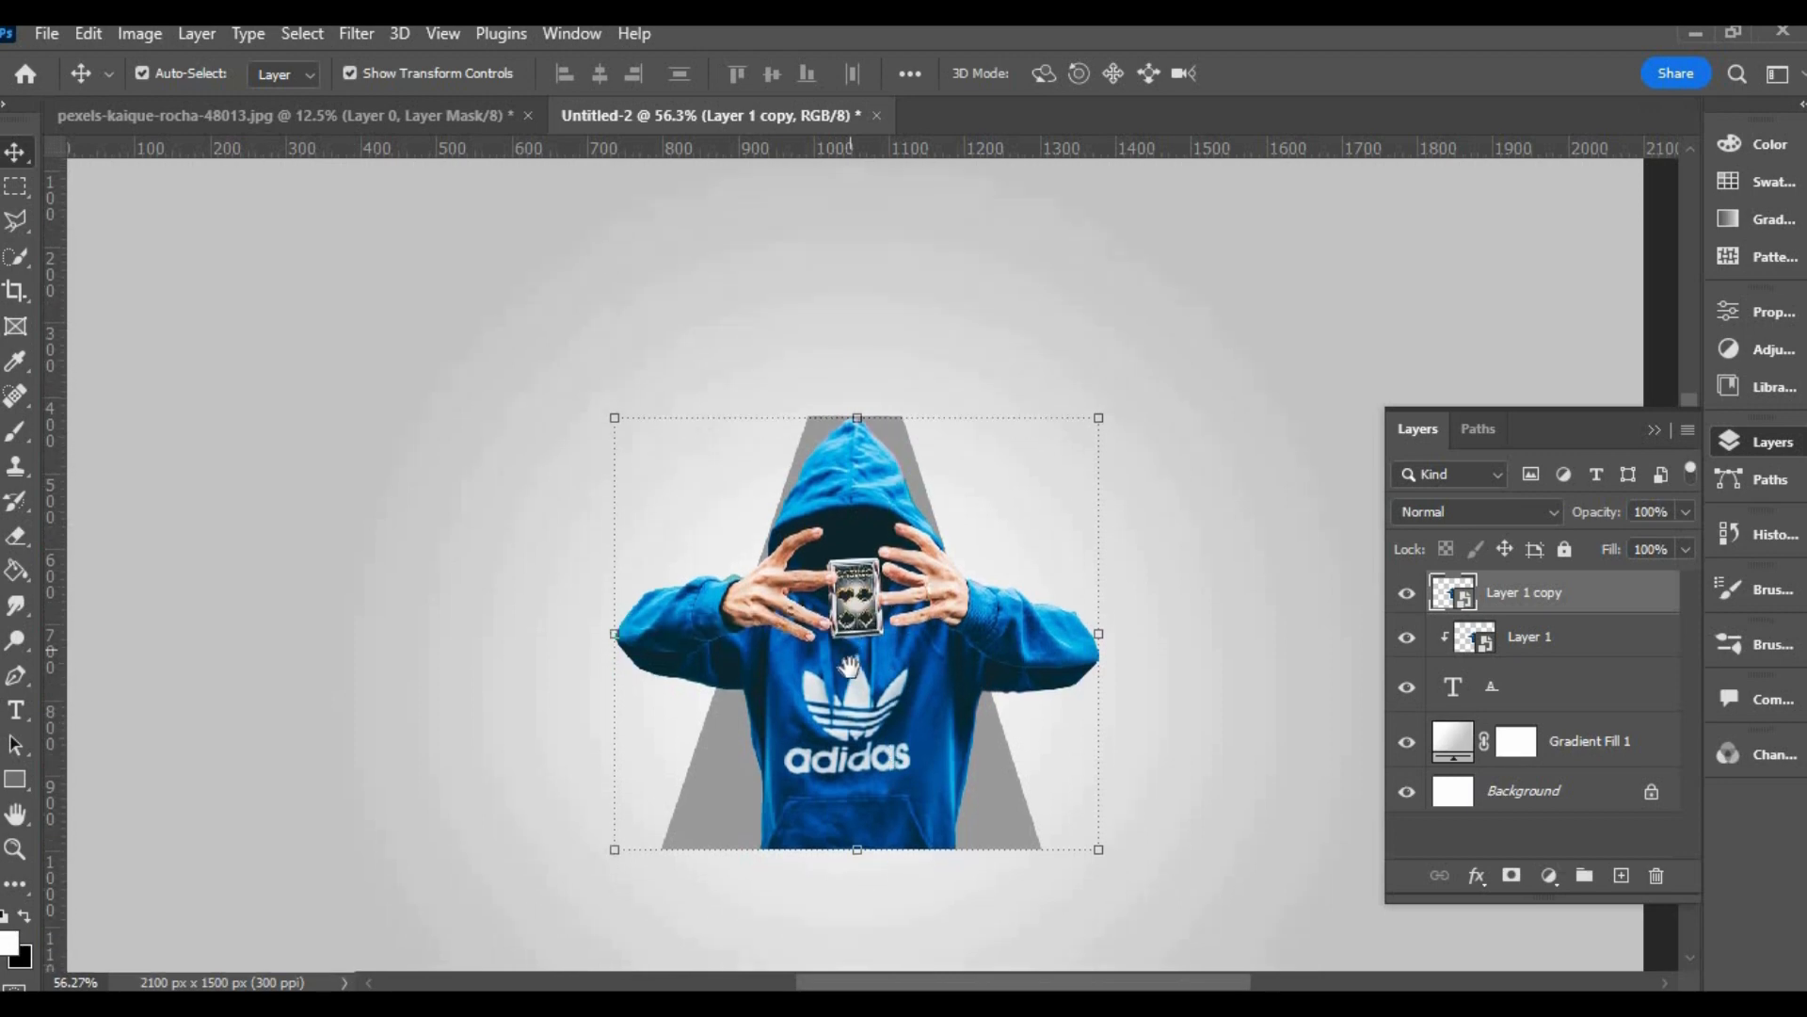
- Select both arms and hands on the Layer 1 copy with the Quick Selection tool and add a layer mask from the selection
left_click(13, 258)
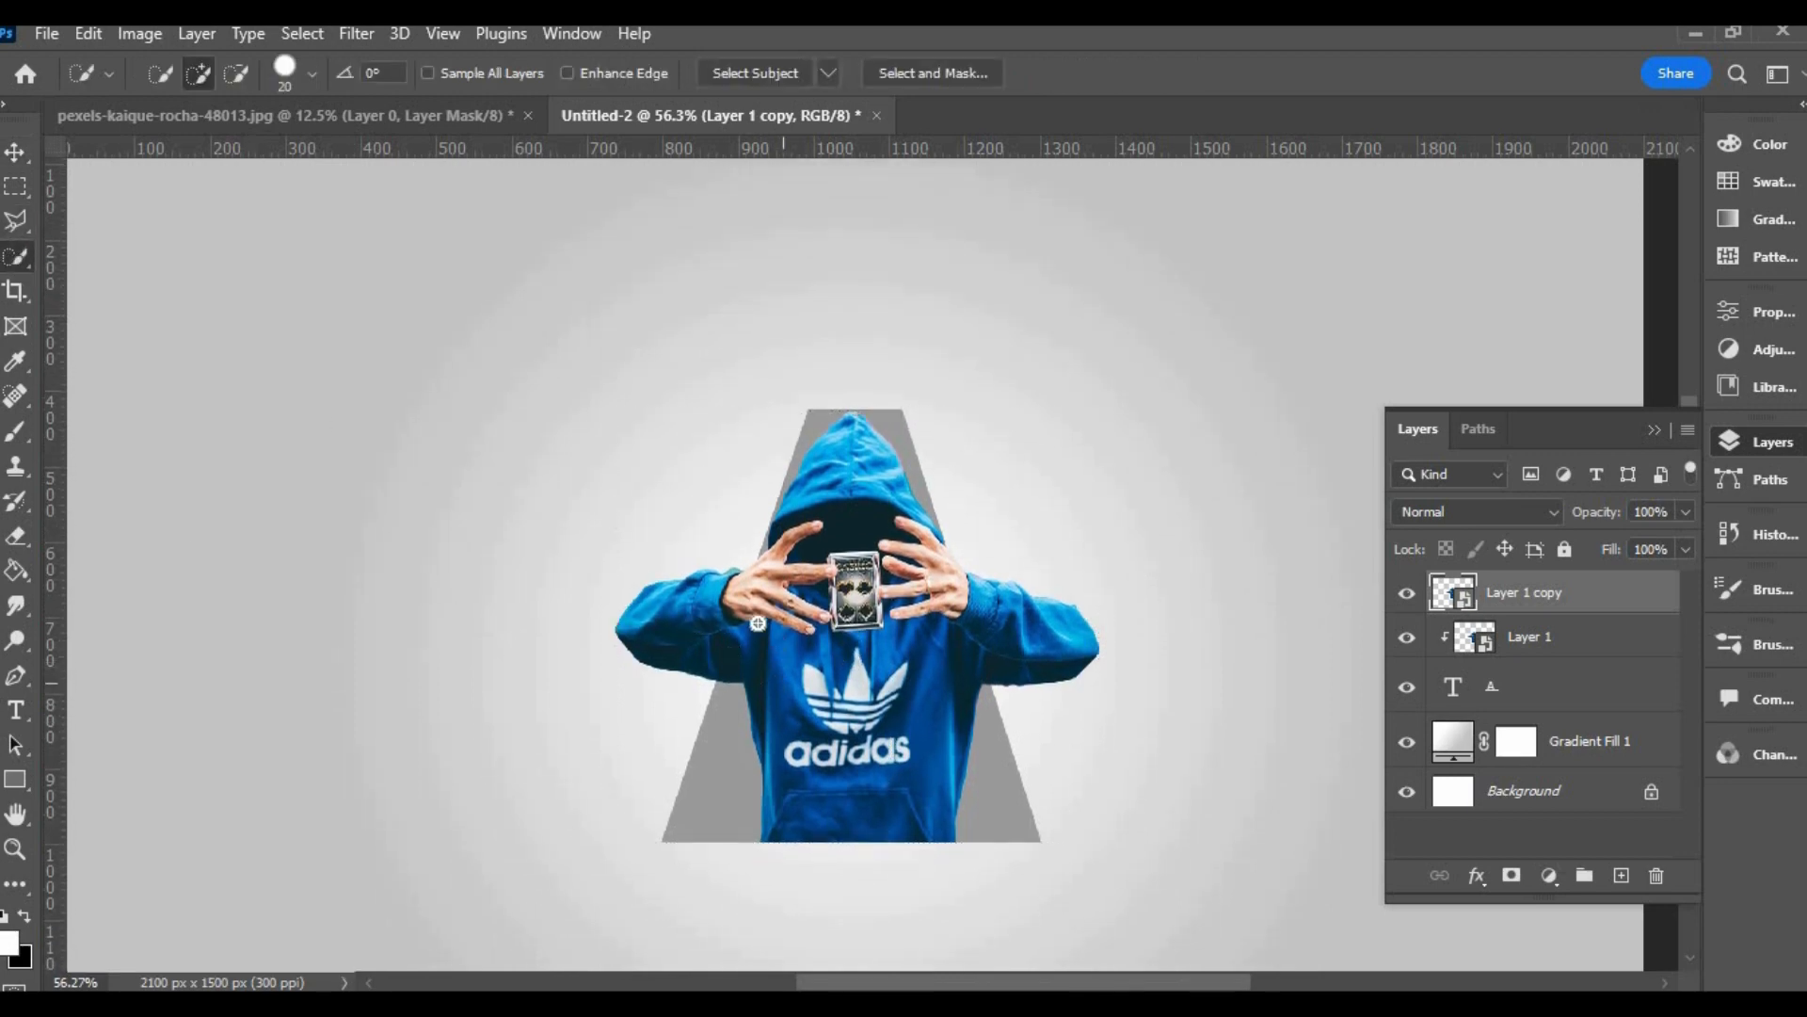
mouse_move(714, 604)
left_mouse_down()
mouse_move(687, 612)
mouse_move(703, 644)
left_mouse_up()
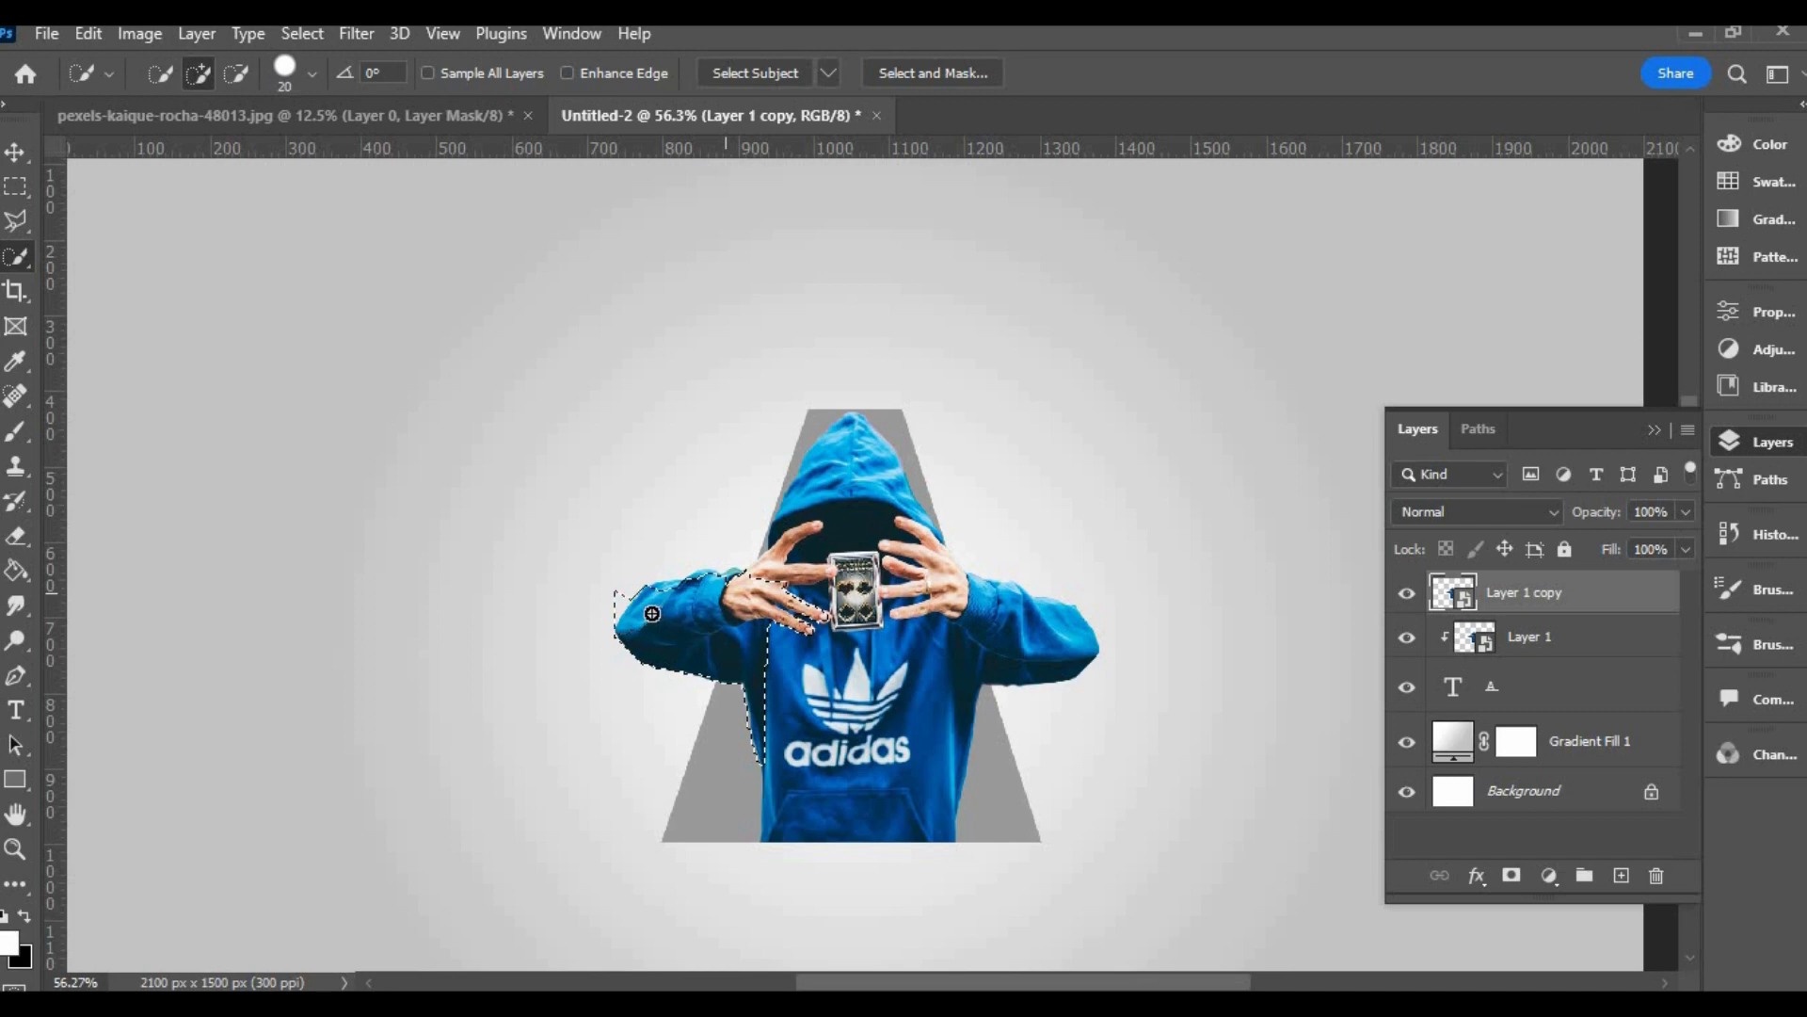
left_click(733, 574)
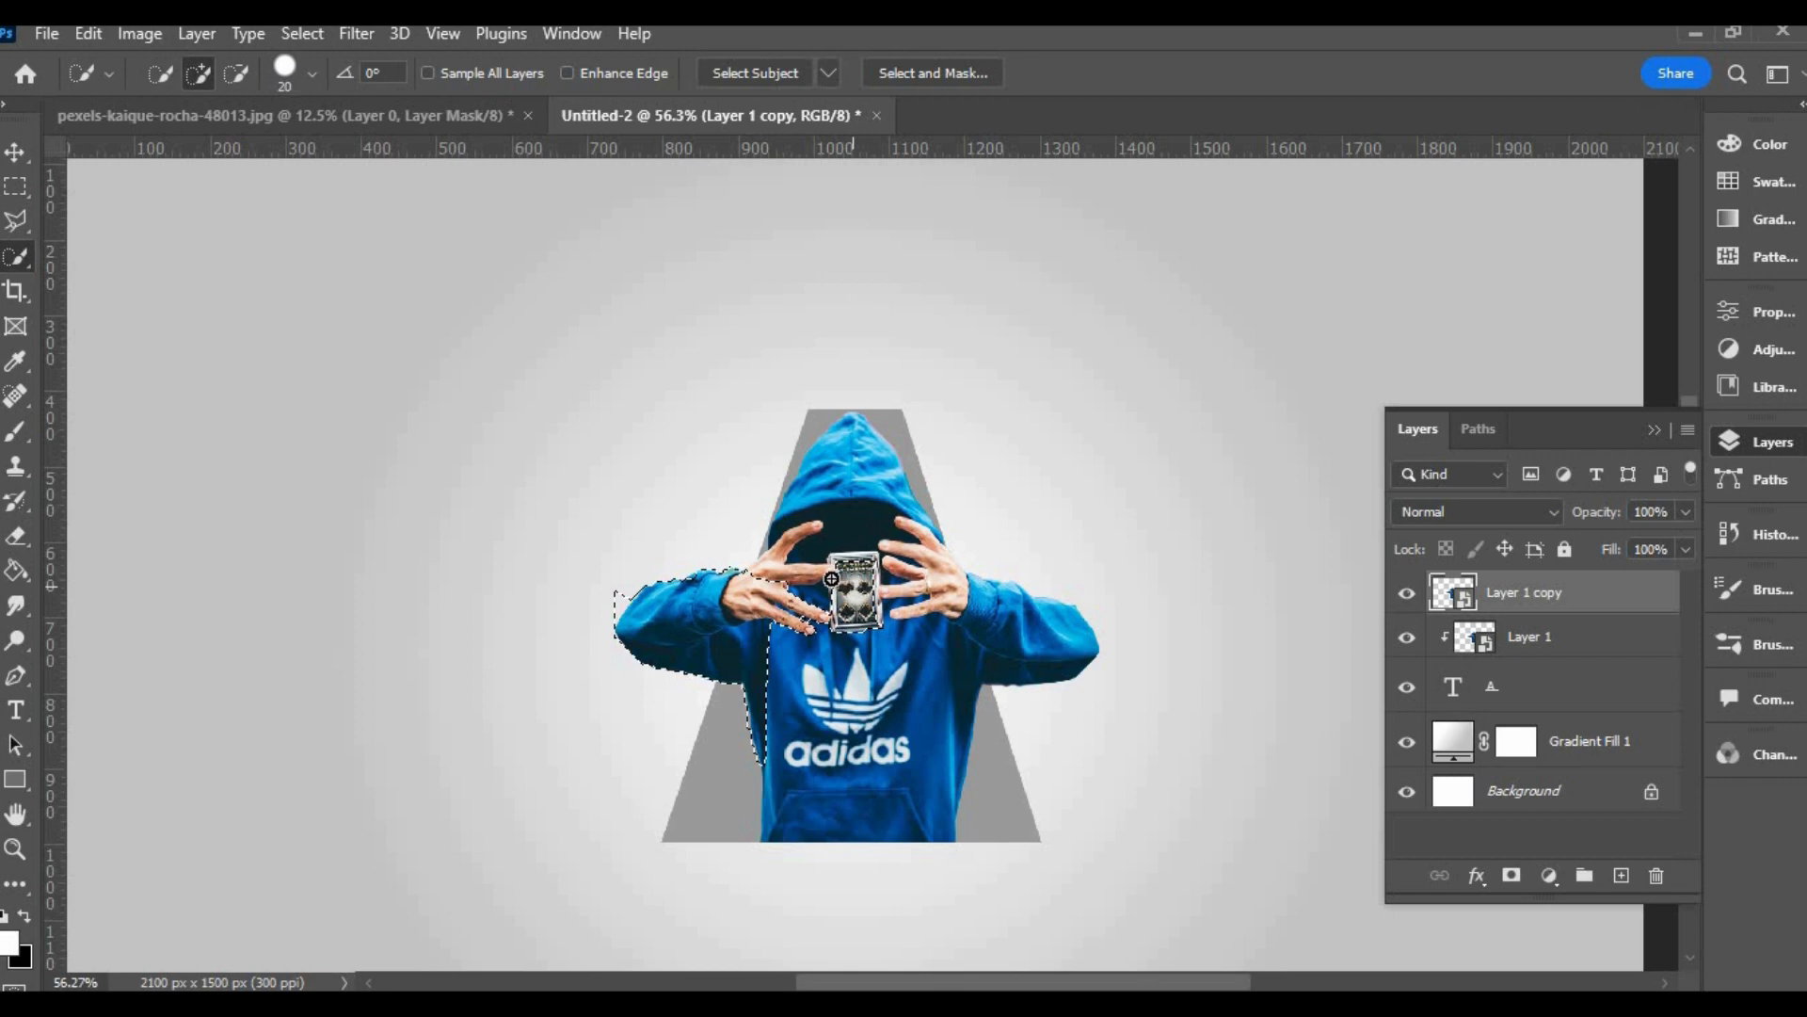
left_click(794, 571)
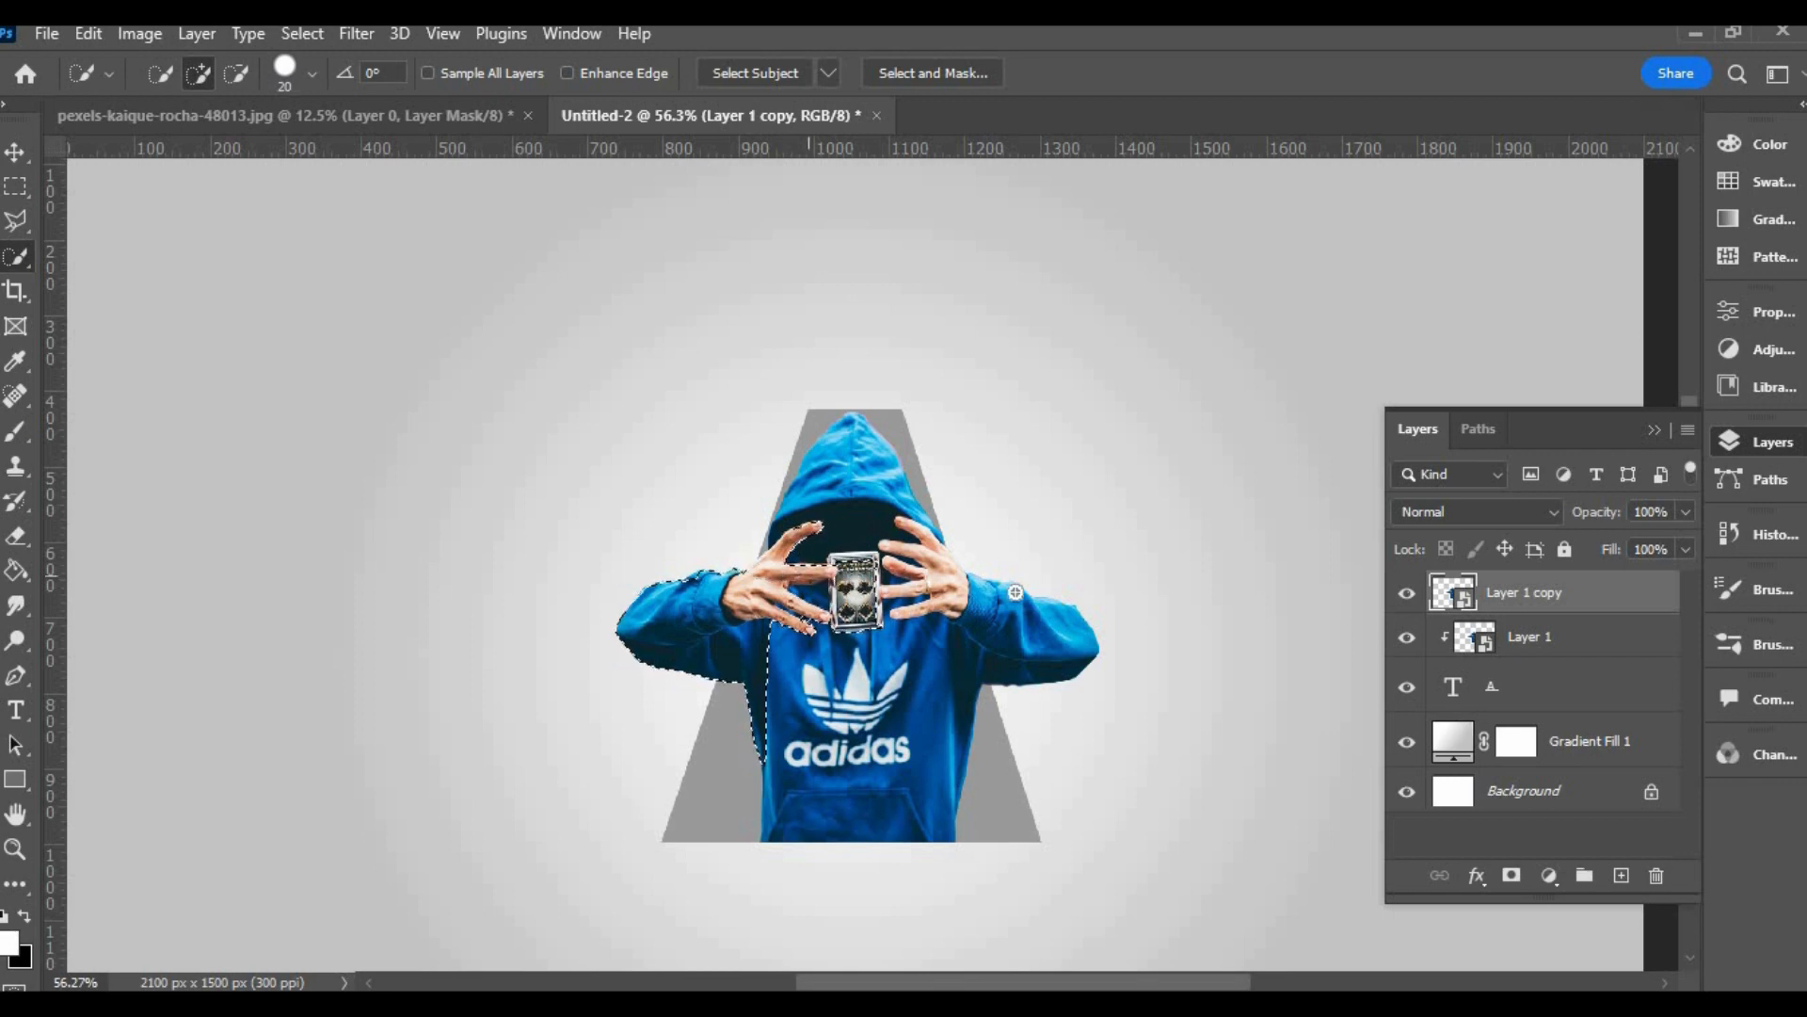
mouse_move(952, 602)
left_mouse_down()
mouse_move(1035, 638)
mouse_move(1039, 659)
mouse_move(1000, 665)
mouse_move(971, 704)
left_mouse_up()
mouse_move(1001, 581)
left_mouse_down()
mouse_move(1022, 604)
mouse_move(919, 576)
left_mouse_up()
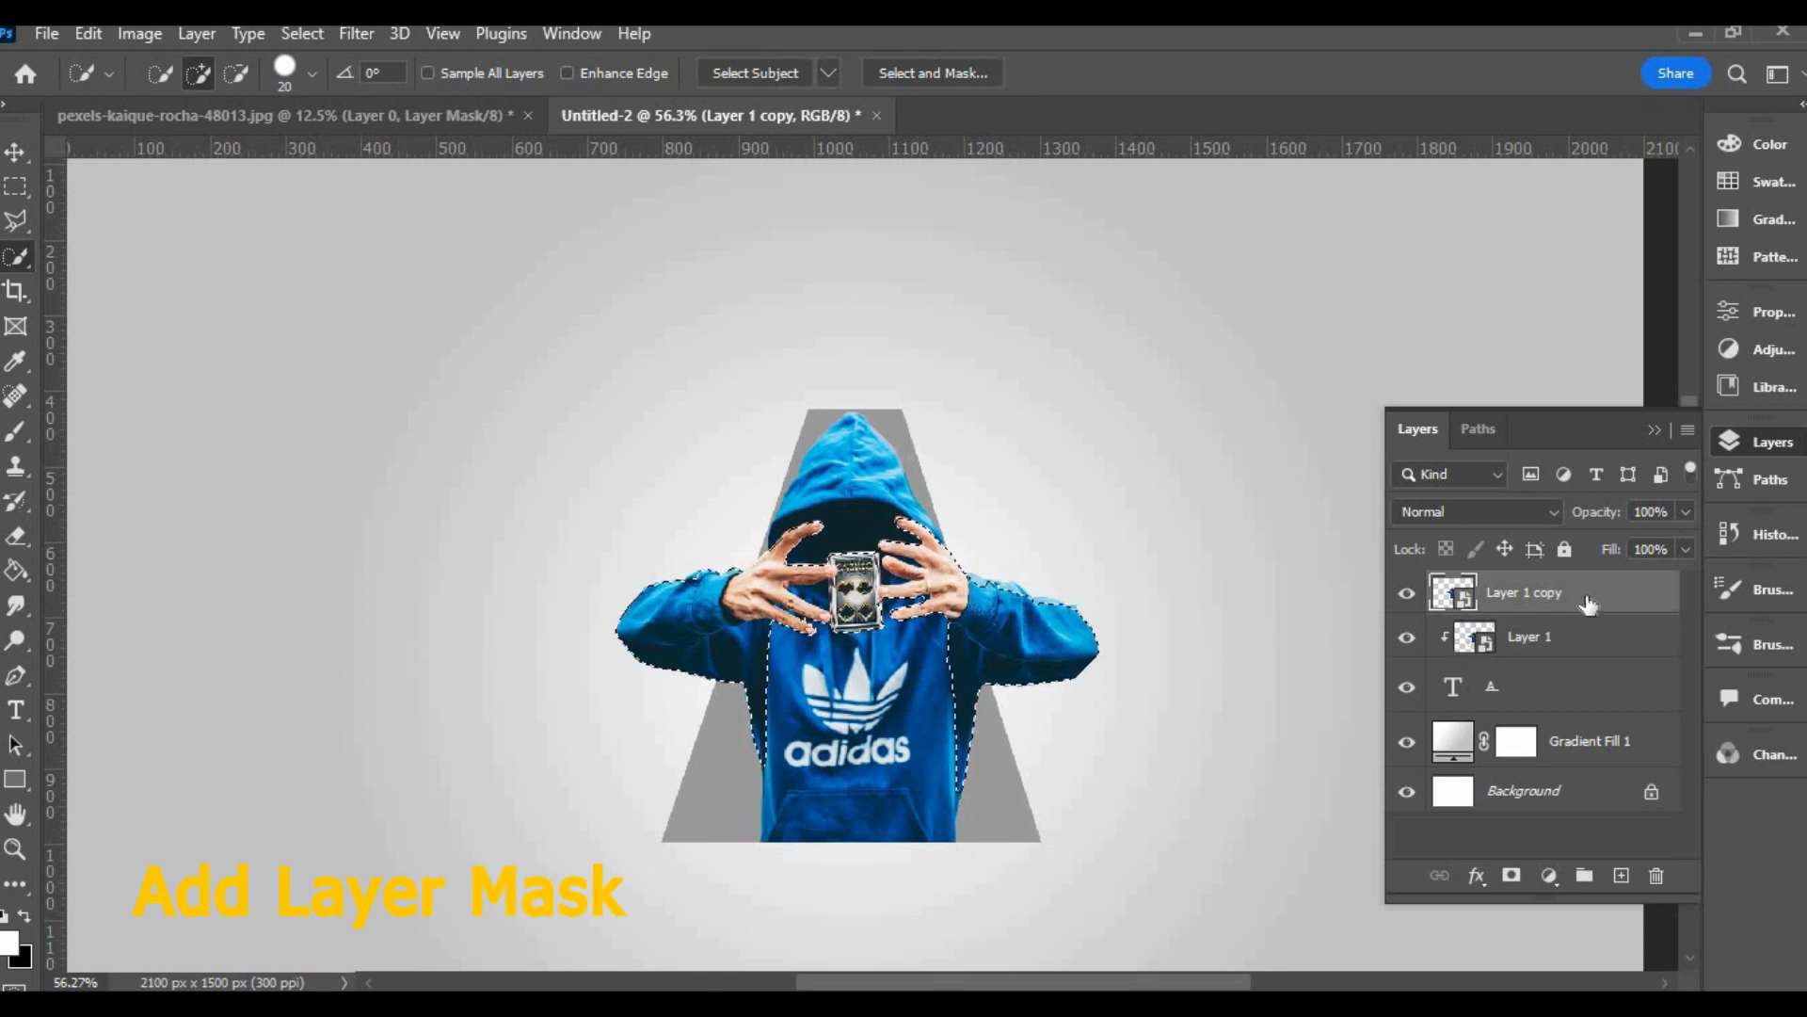
left_click(1512, 877)
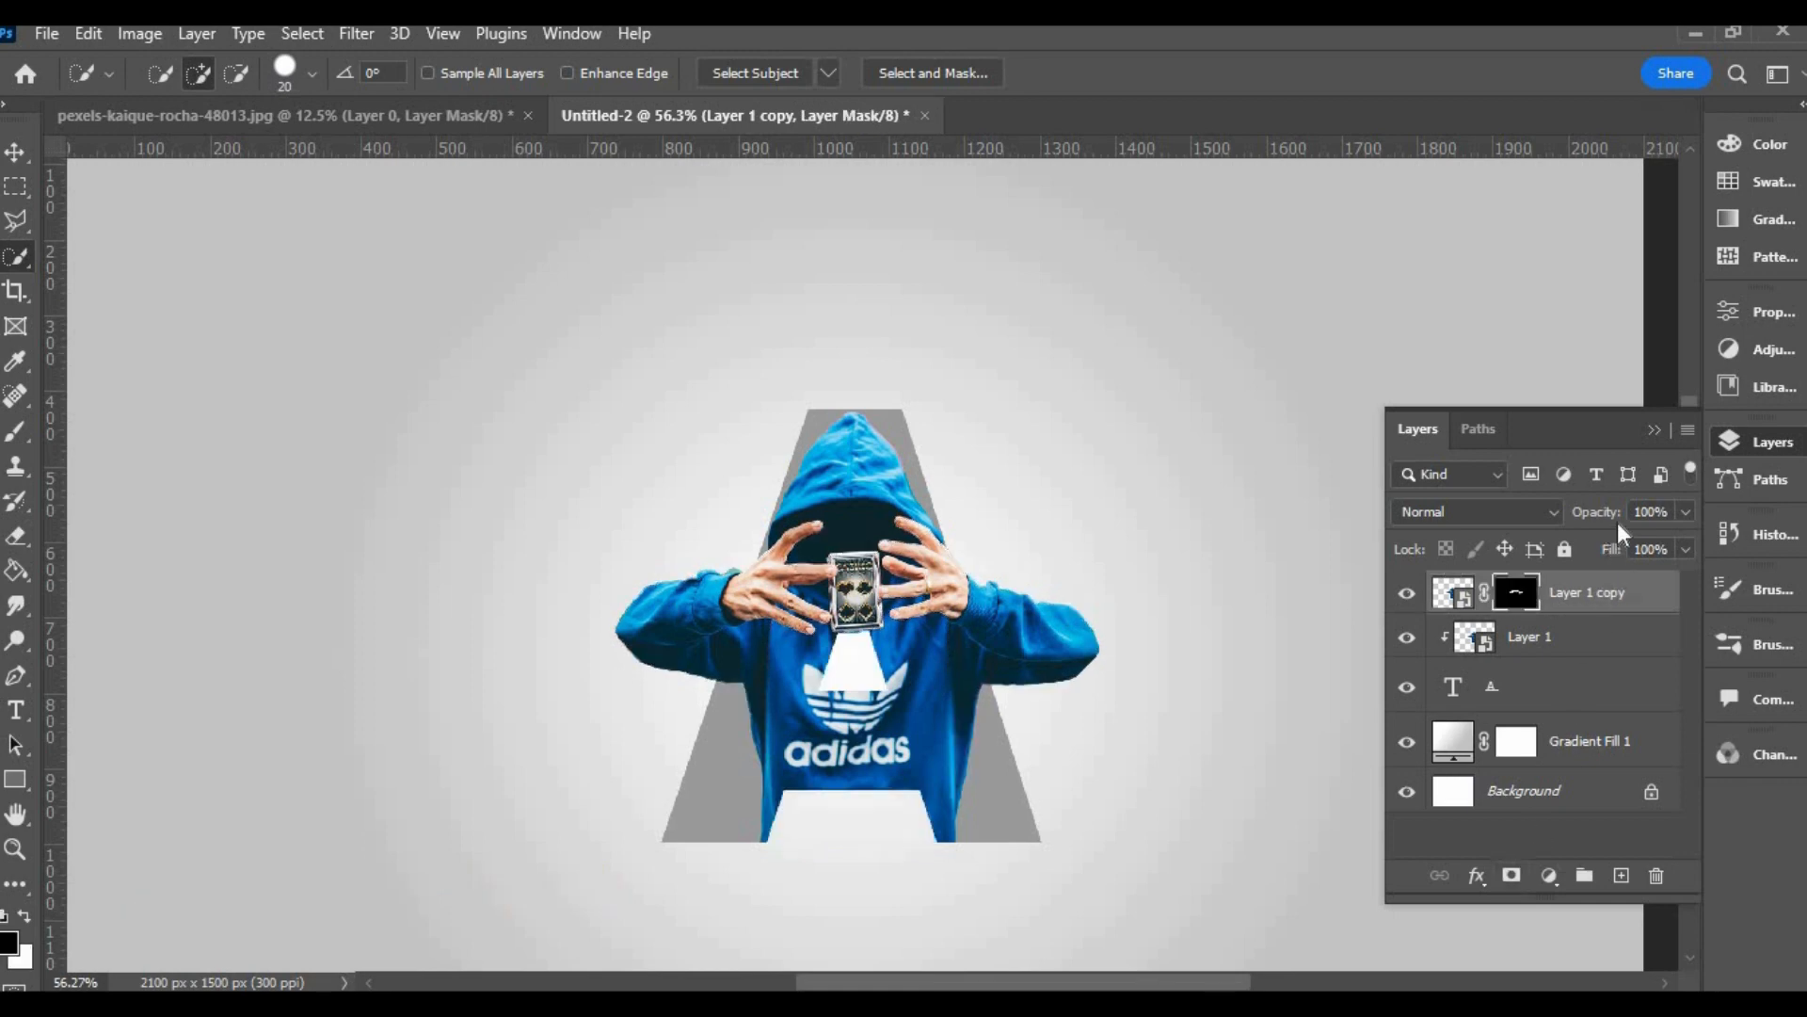
- Give the letter A text layer a 3 px white inside stroke and a Multiply drop shadow with 31% opacity, 12 px distance and 10 px size
left_click(1563, 696)
right_click(1559, 695)
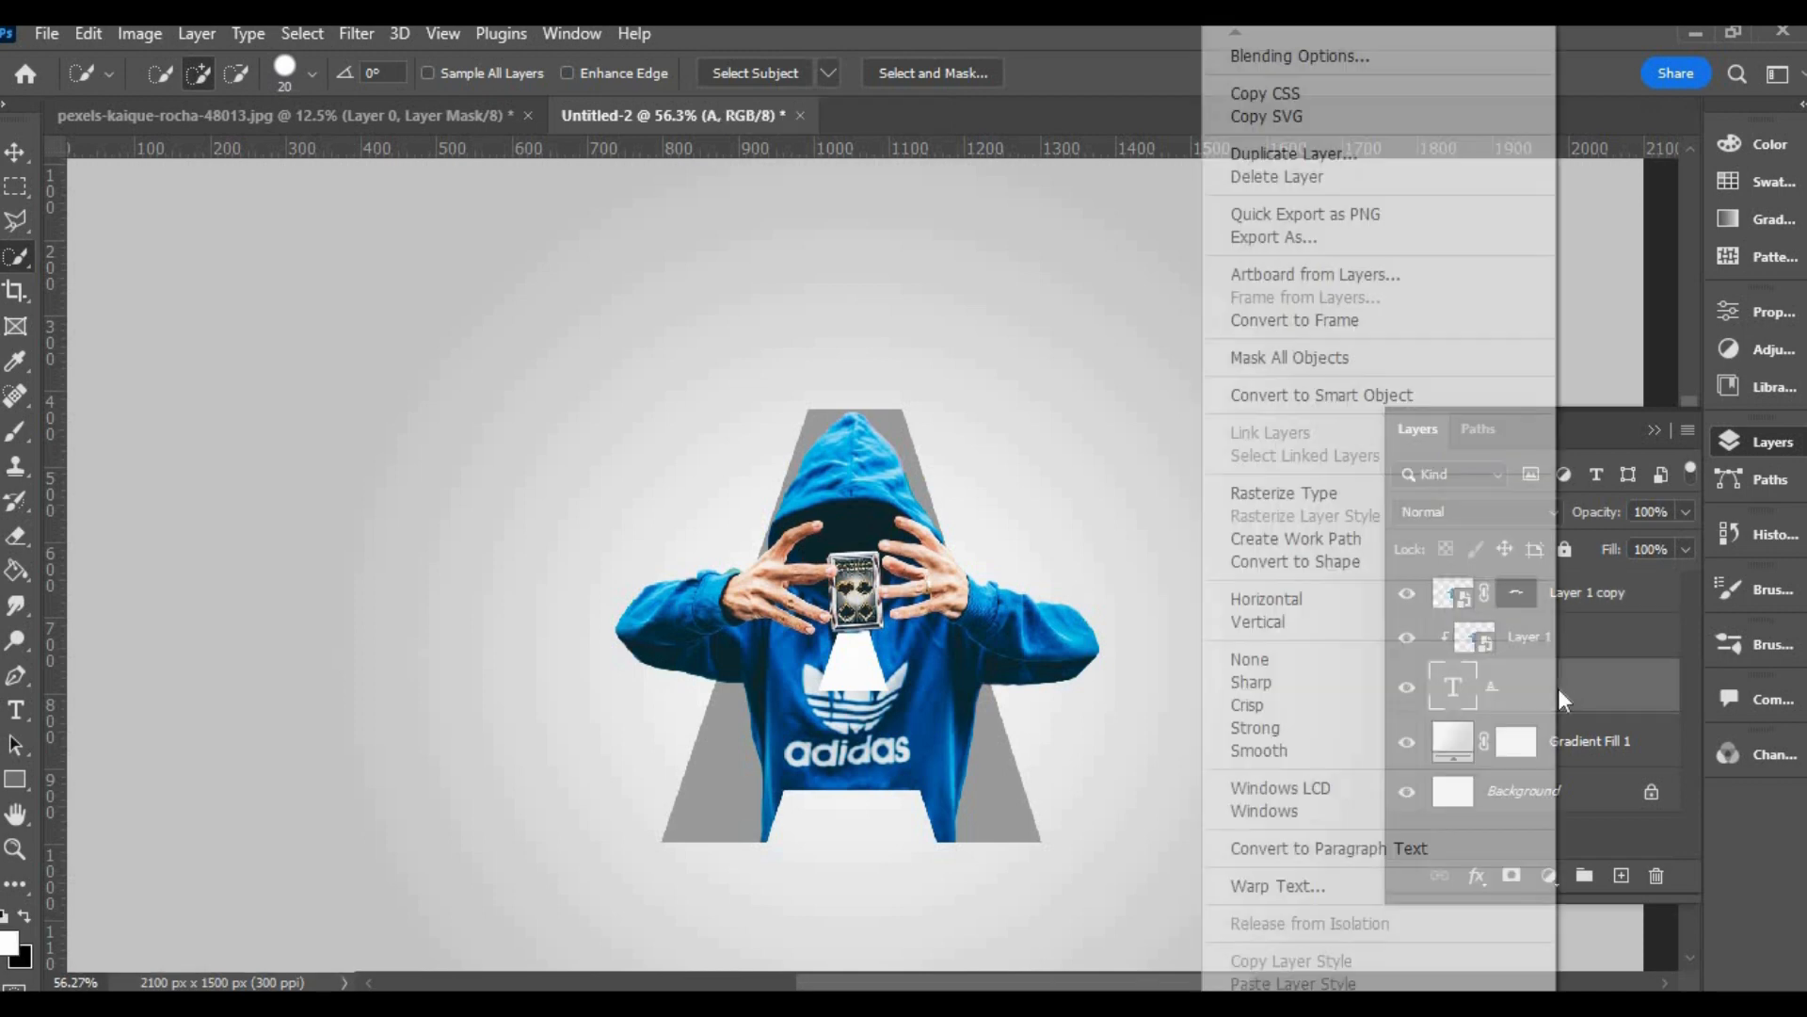
left_click(1297, 60)
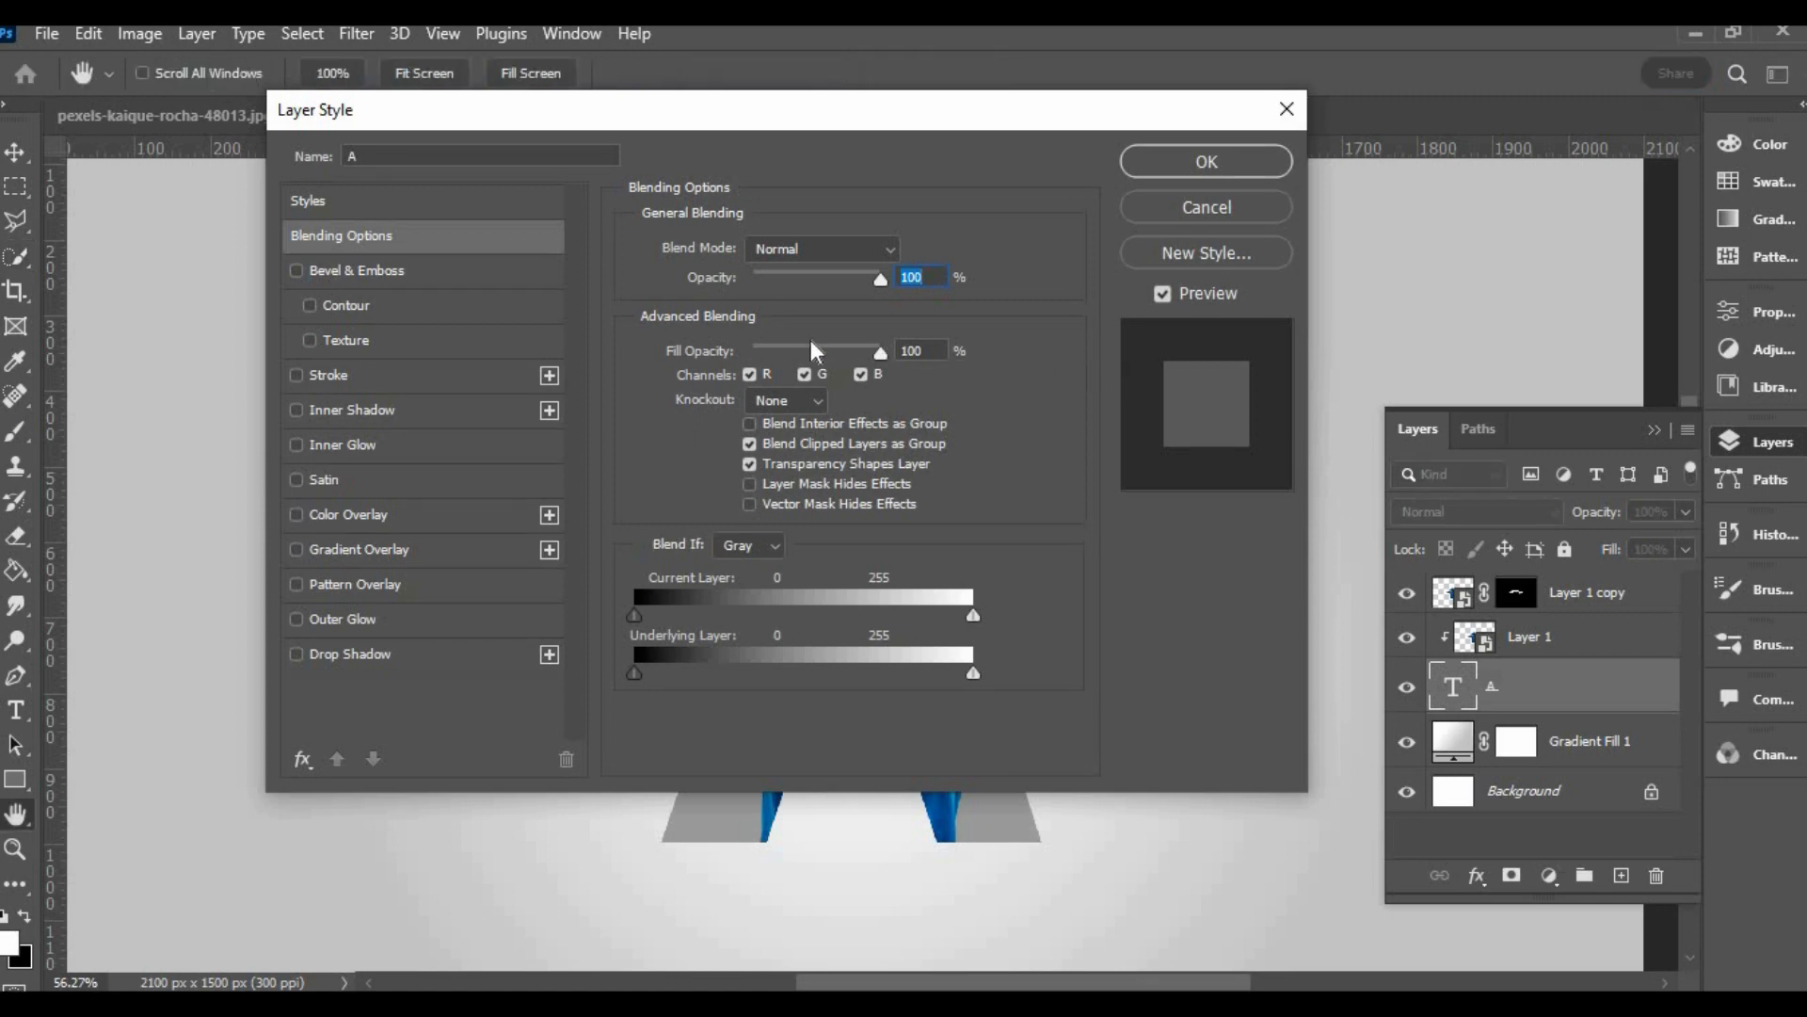
left_click(340, 370)
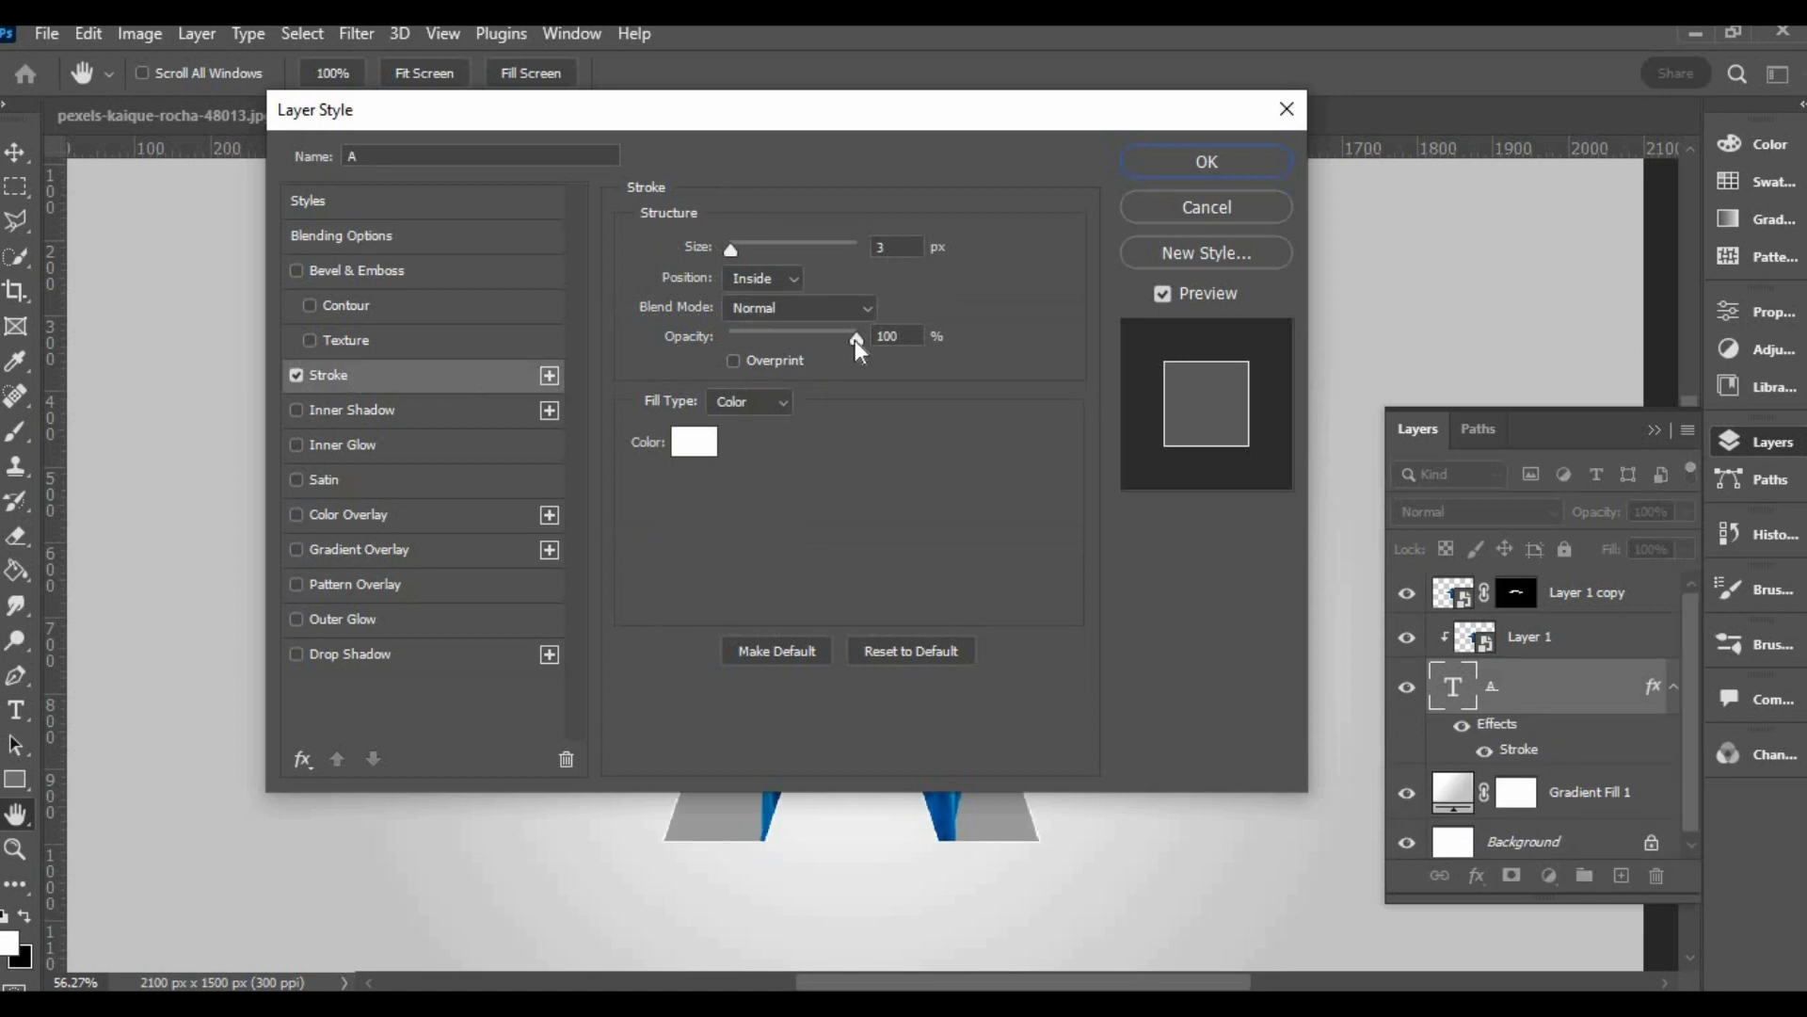
left_click(378, 653)
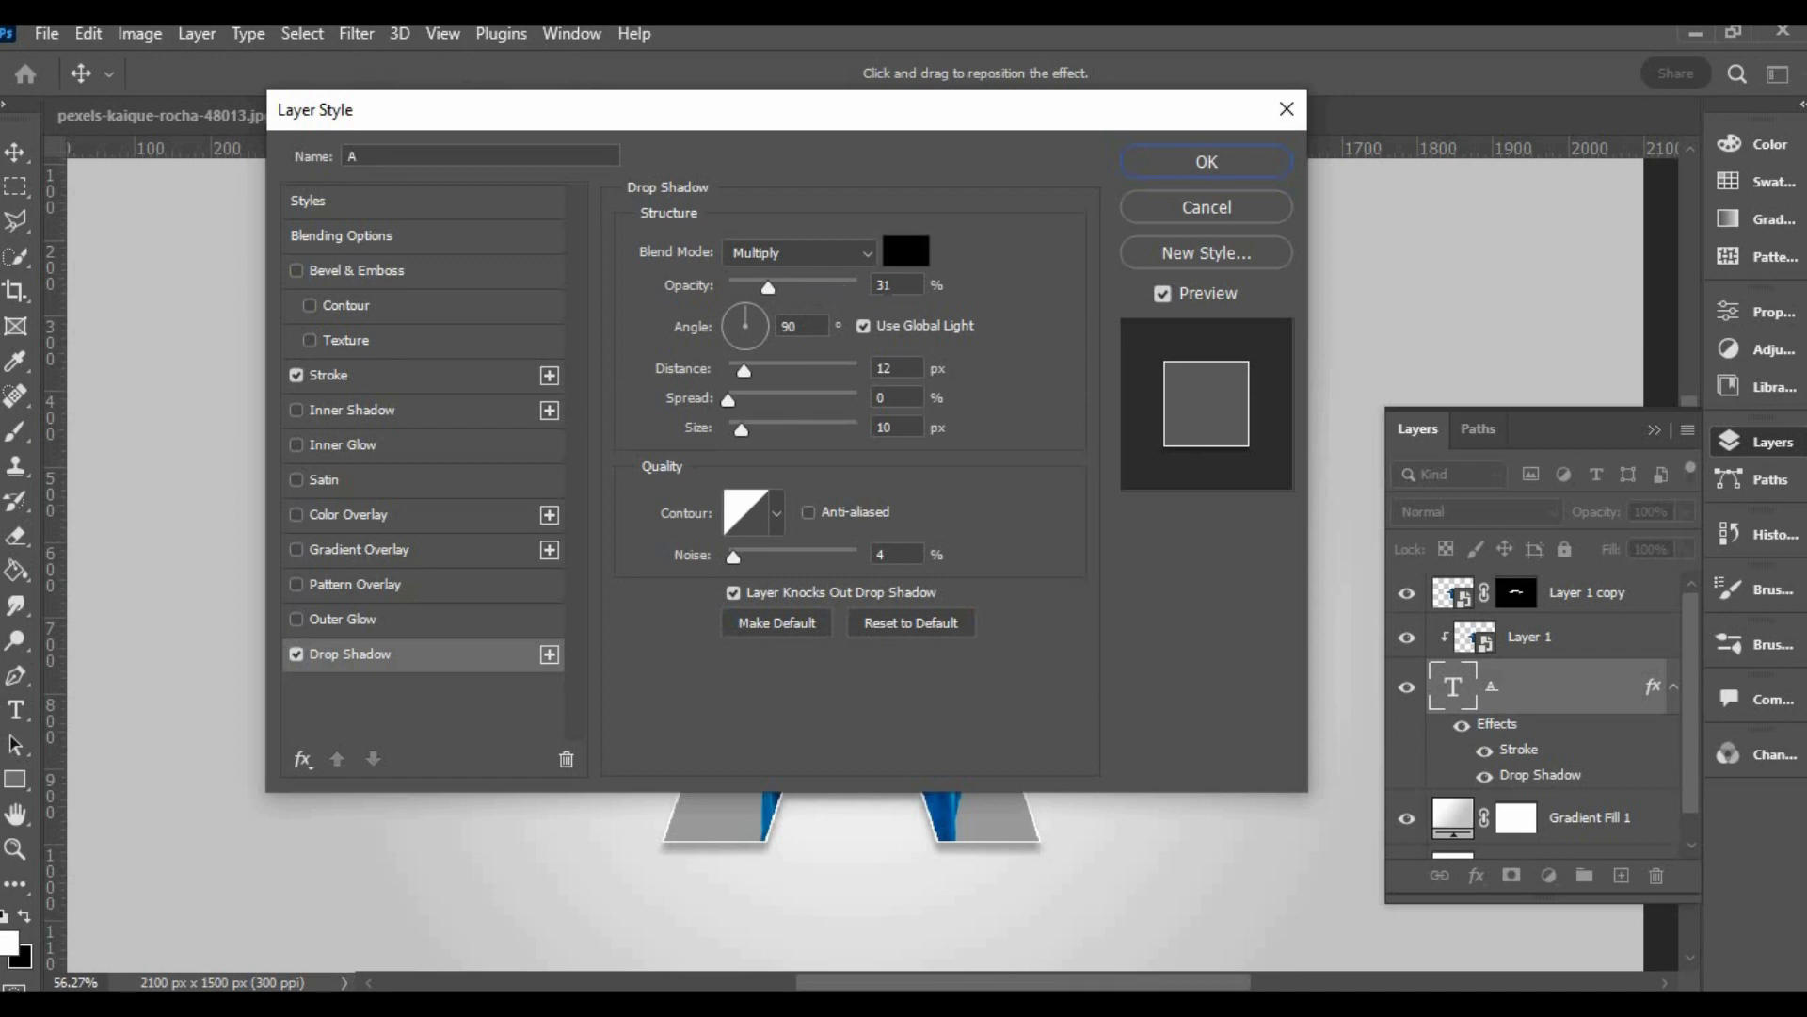
left_click(894, 428)
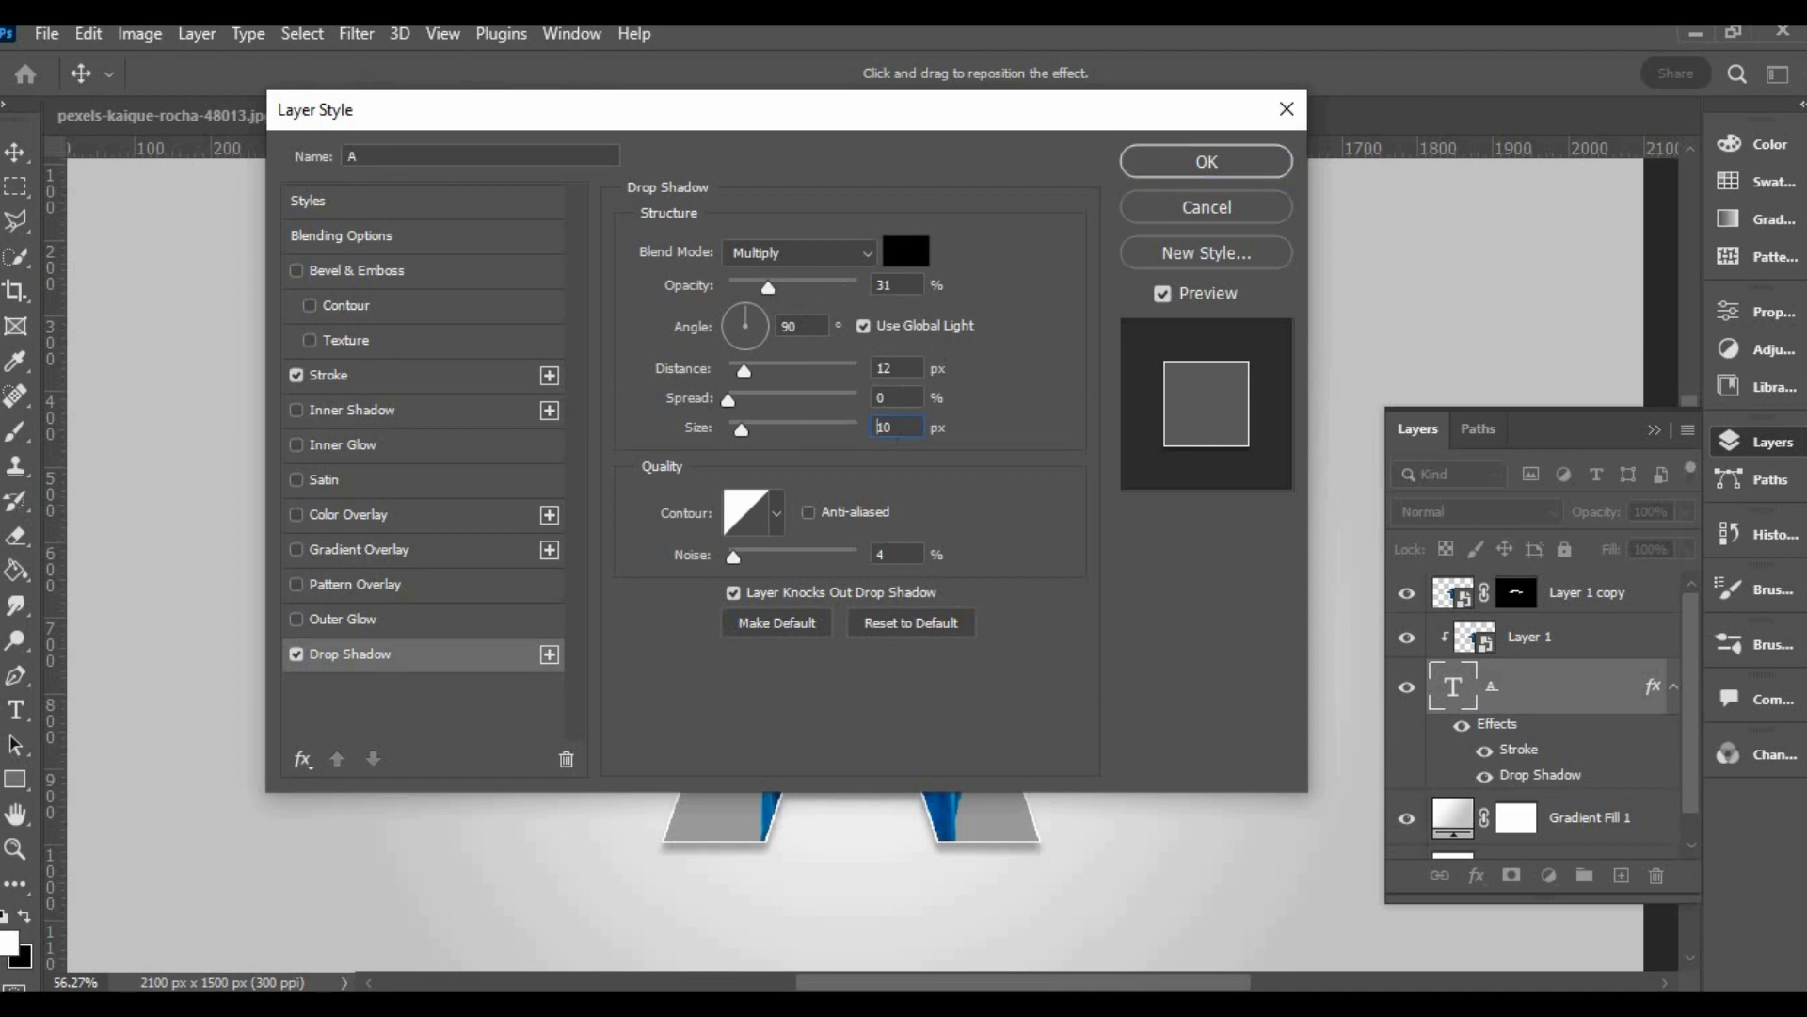
left_click(1181, 158)
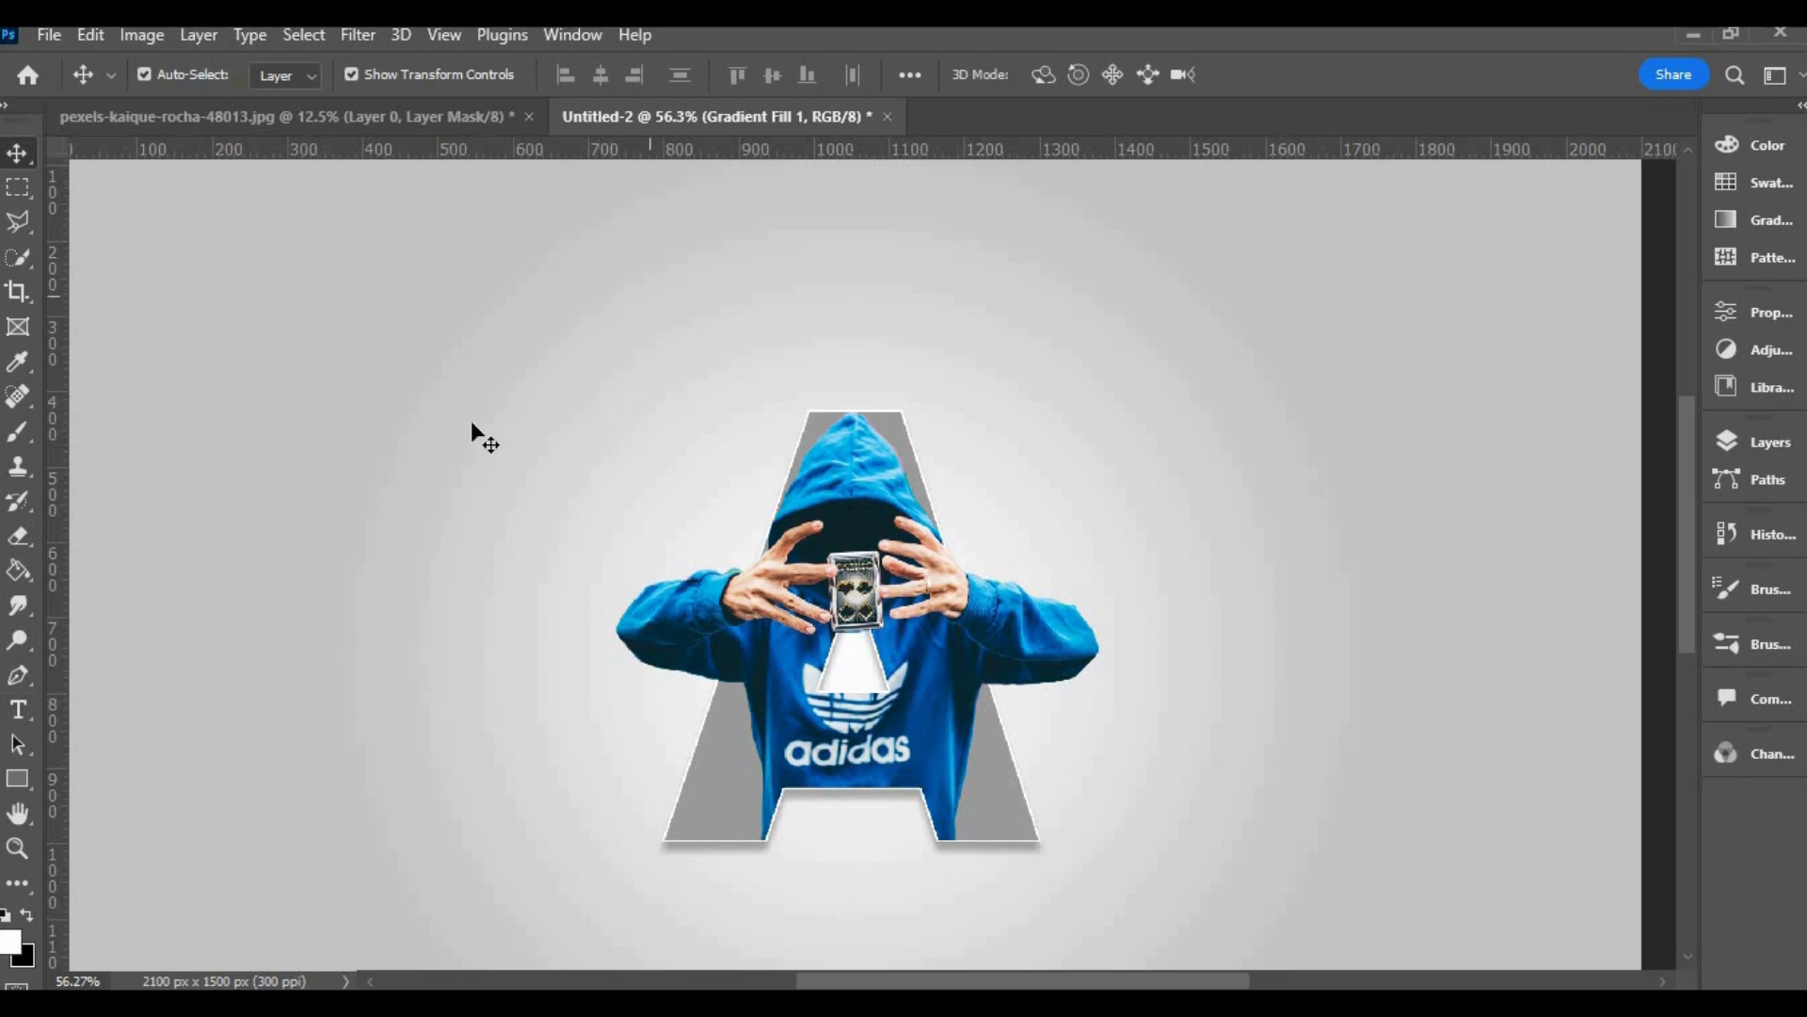
- Add the horizontal text "LETTER" above the large letter A
left_click(18, 710)
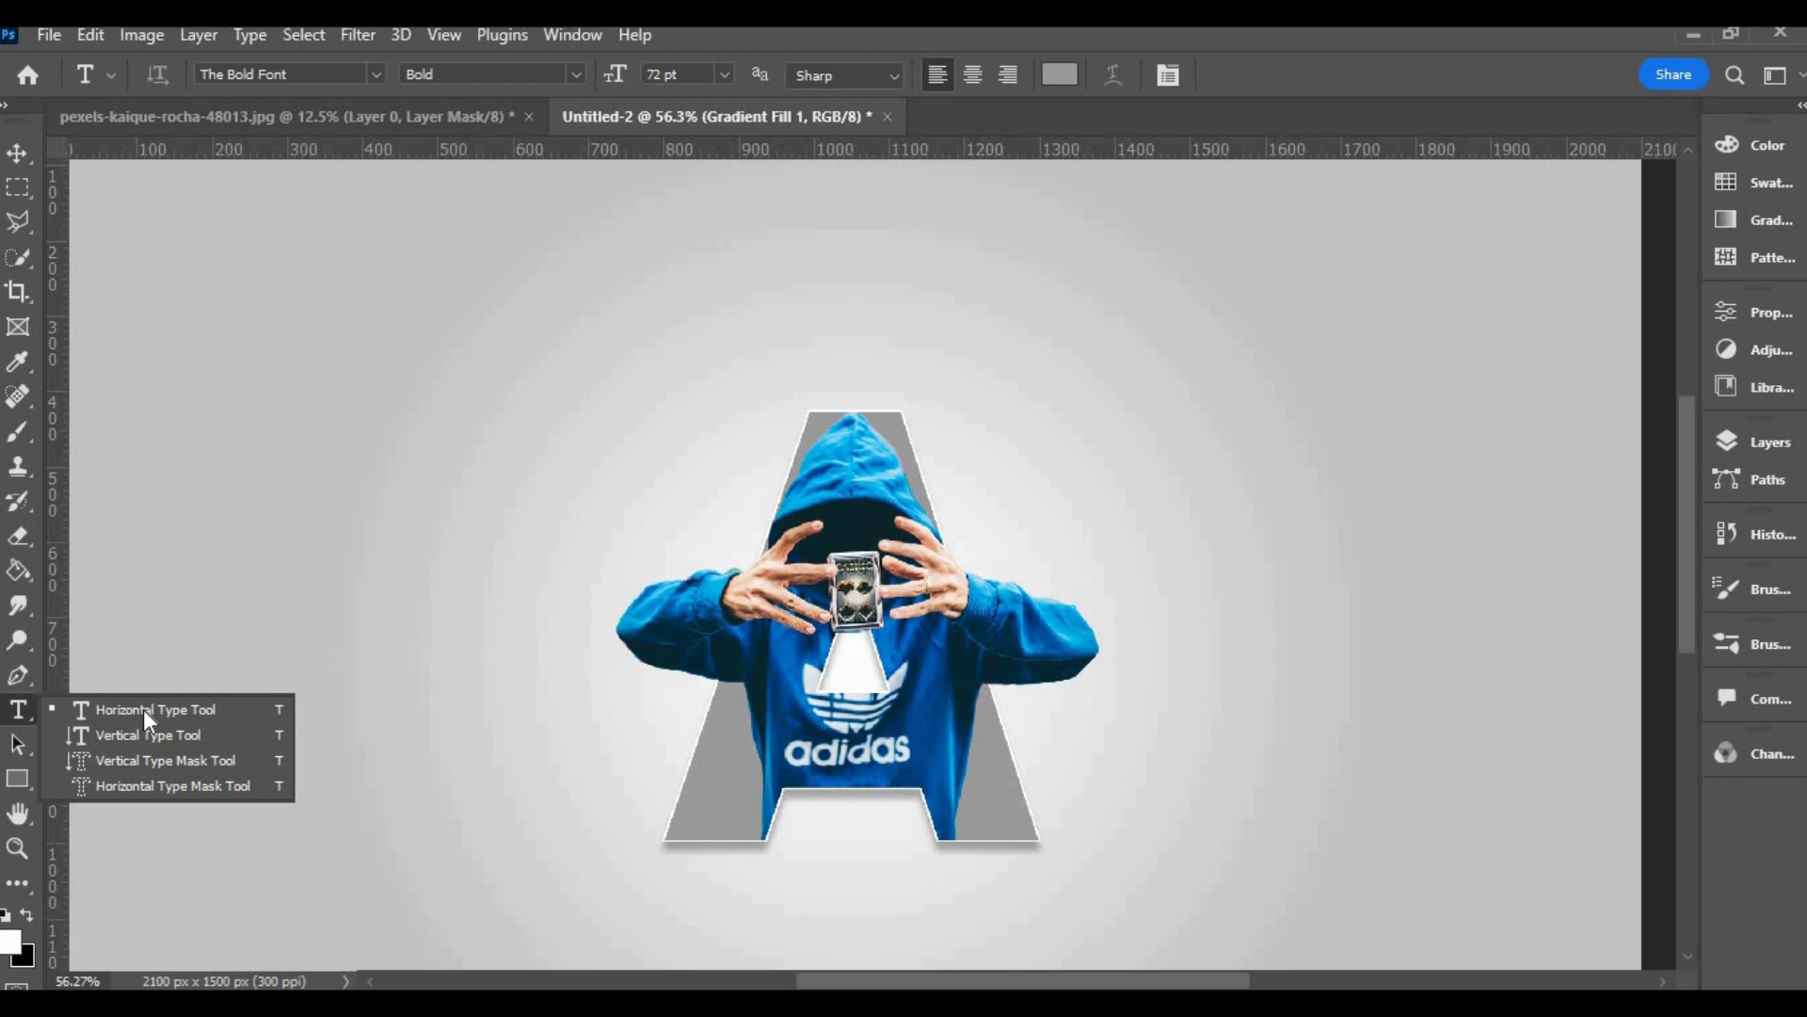
left_click(147, 709)
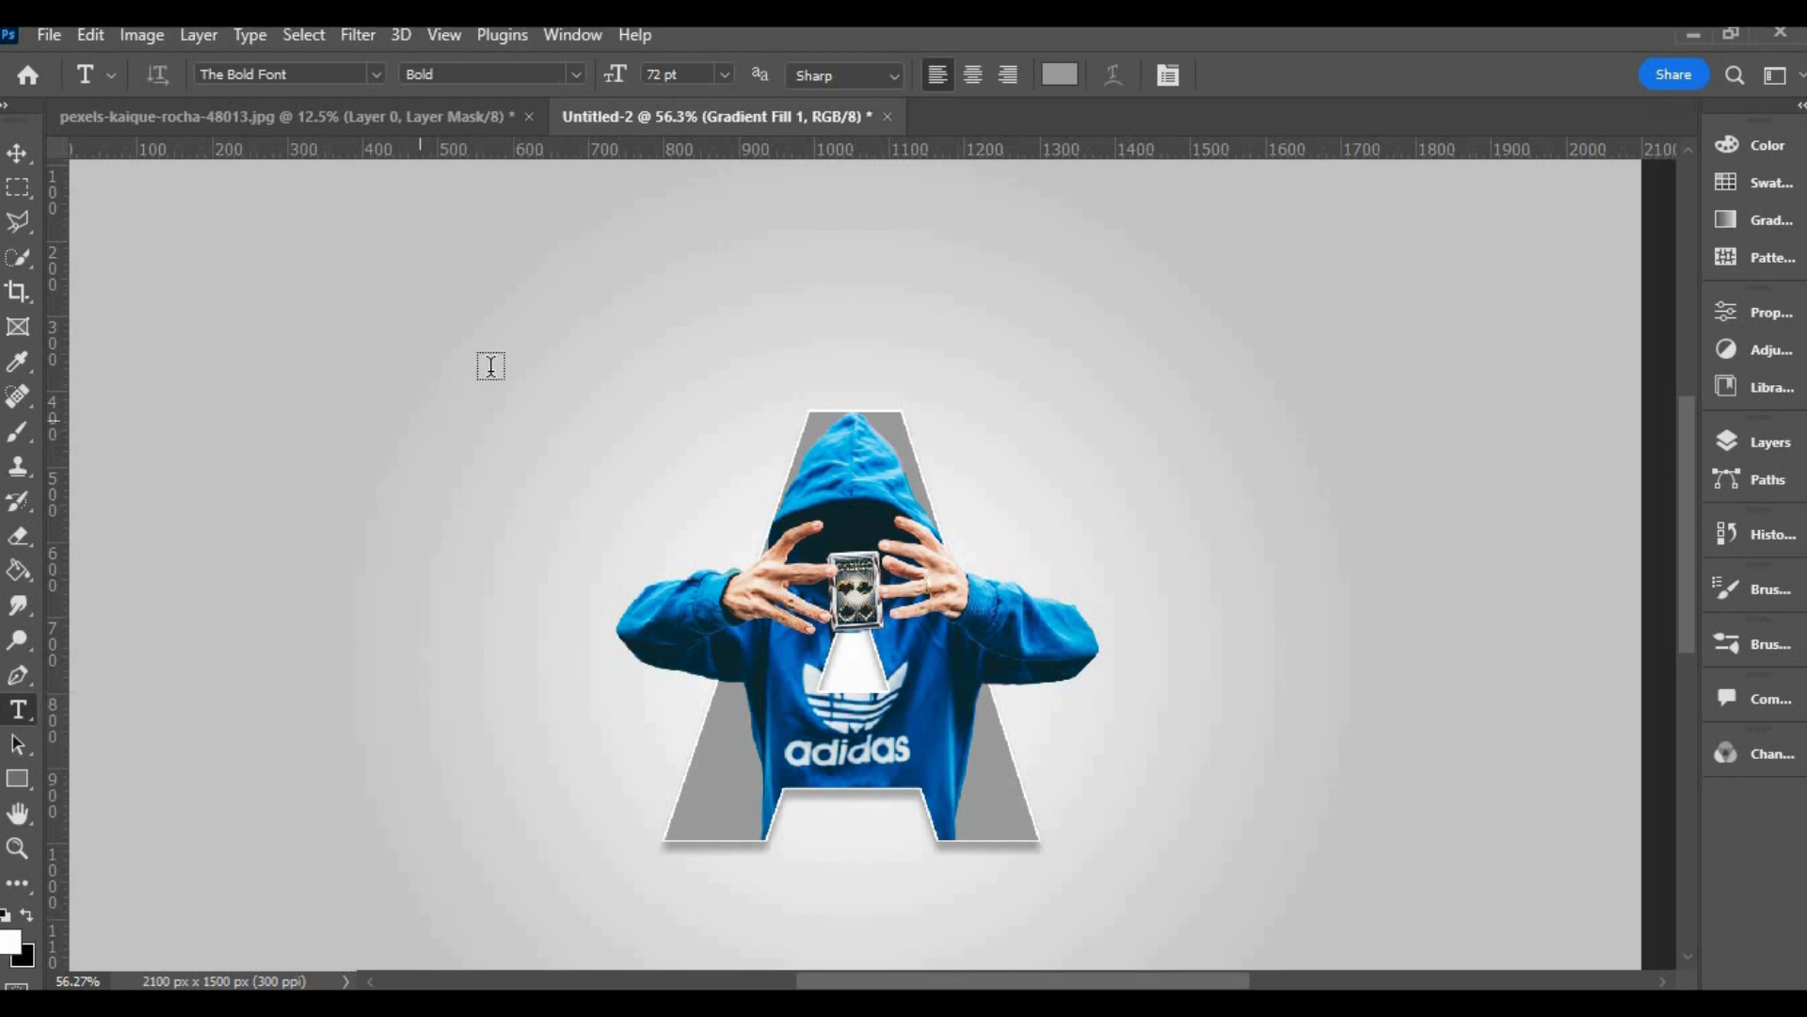
left_click(745, 299)
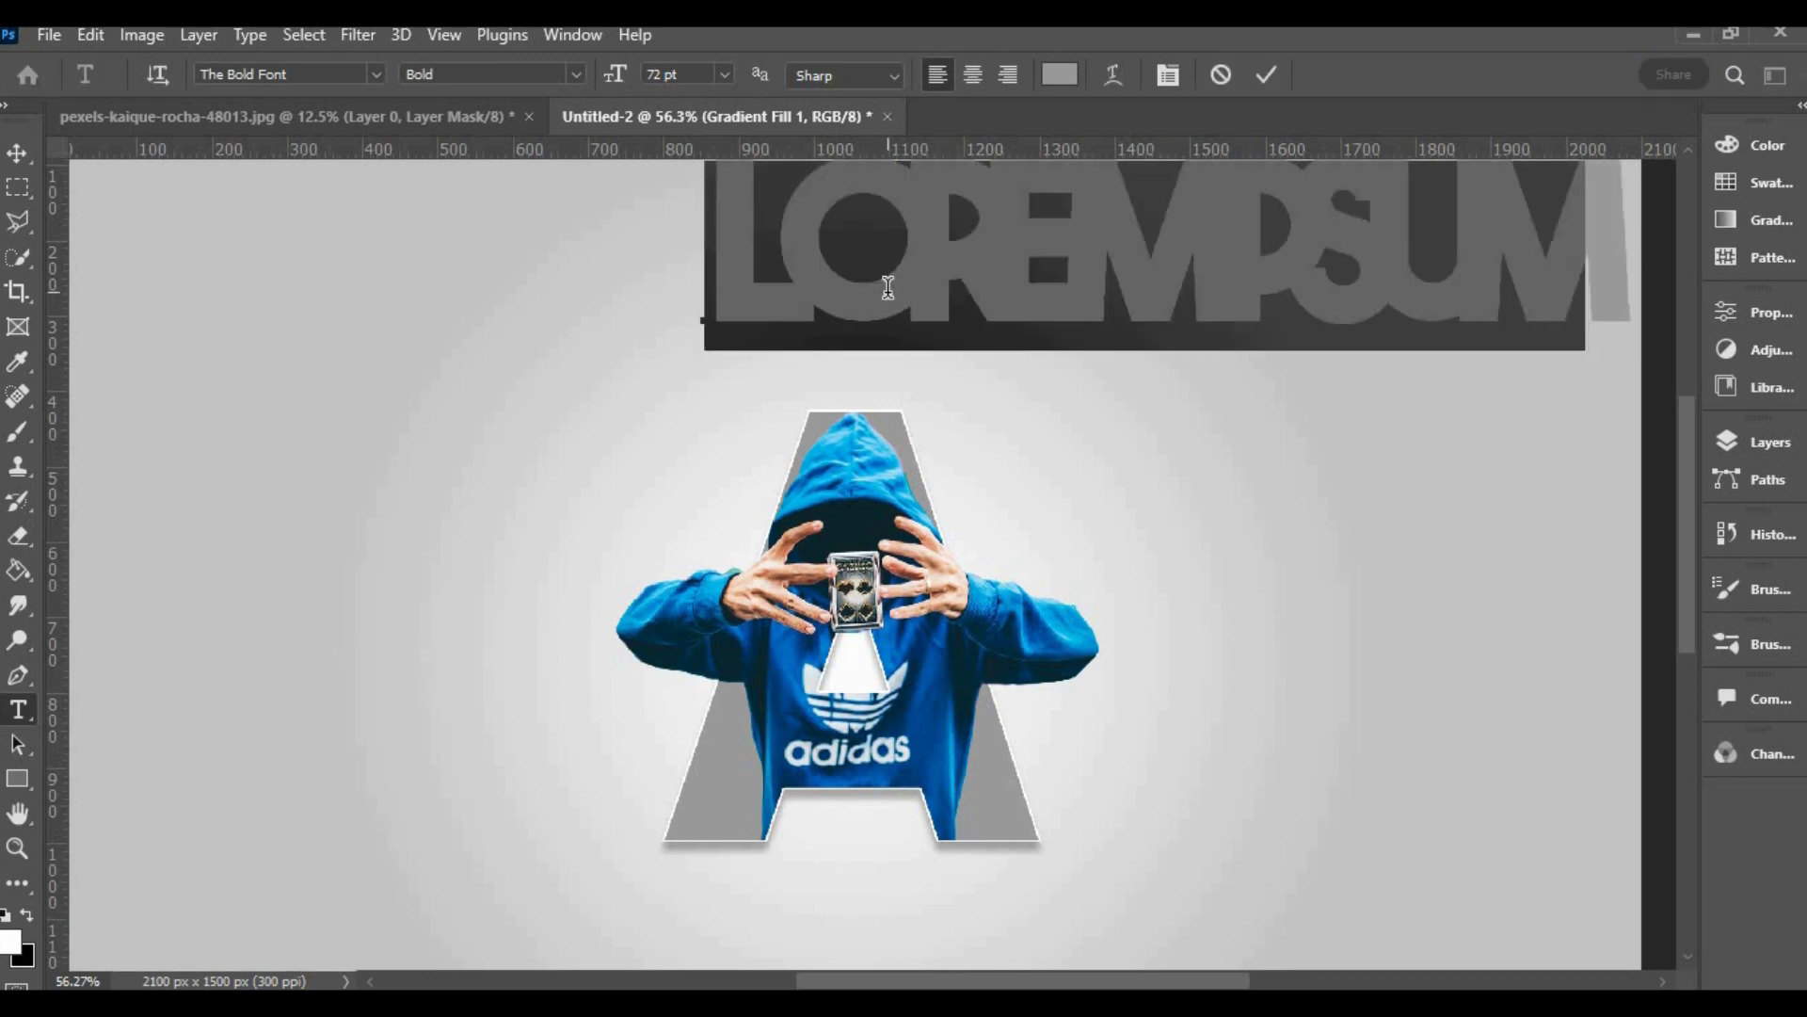
left_click(888, 287)
type("LETTER")
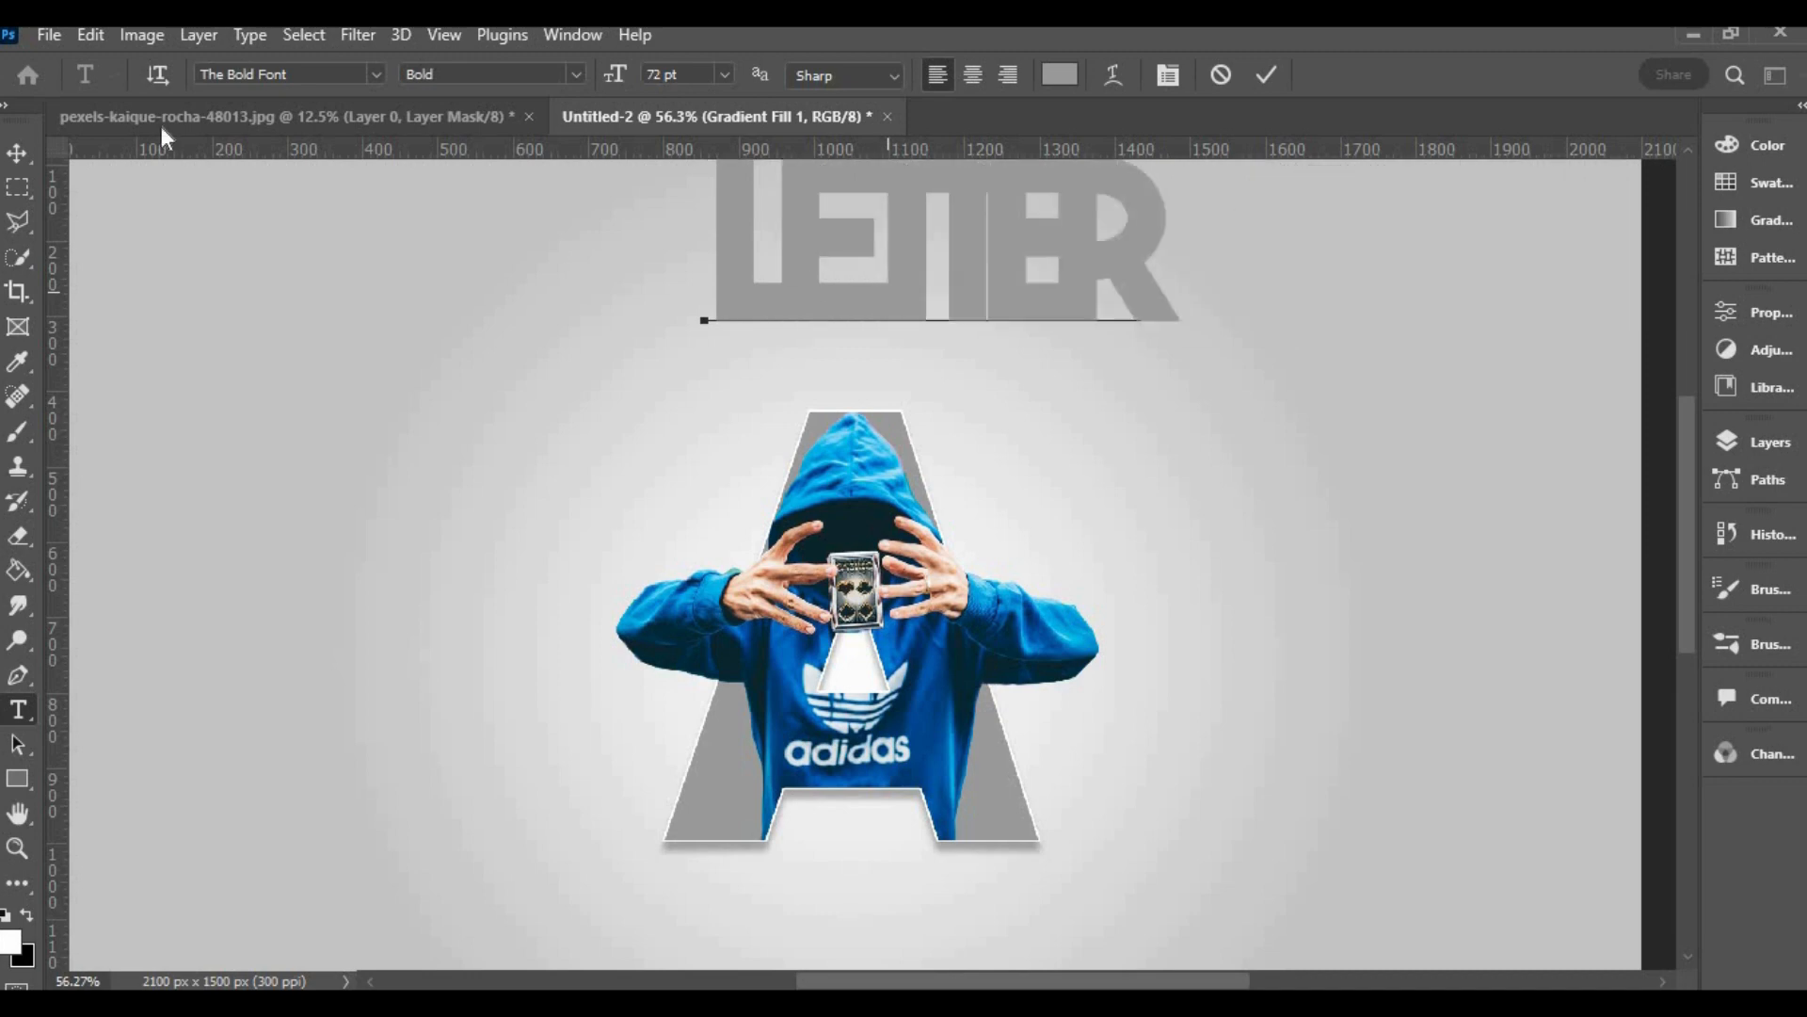
left_click(17, 152)
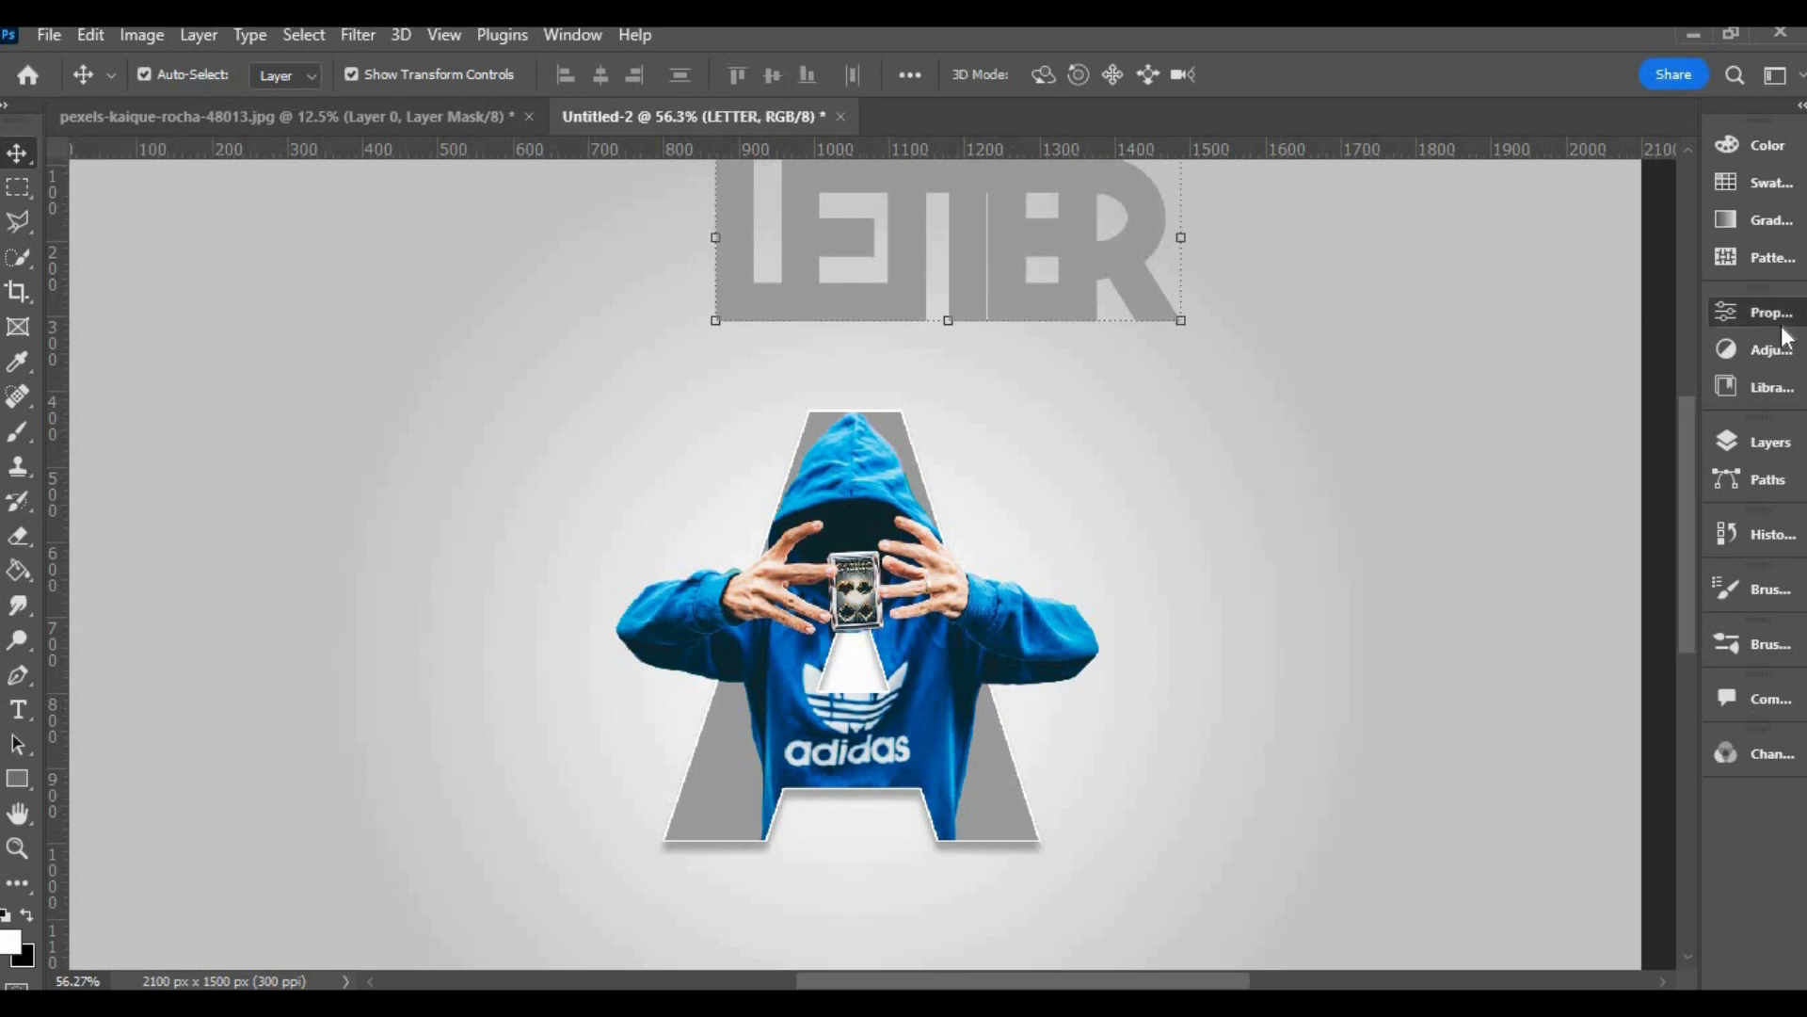
- Set the LETTER text's tracking to 200 and its font size to 30 pt
left_click(1782, 323)
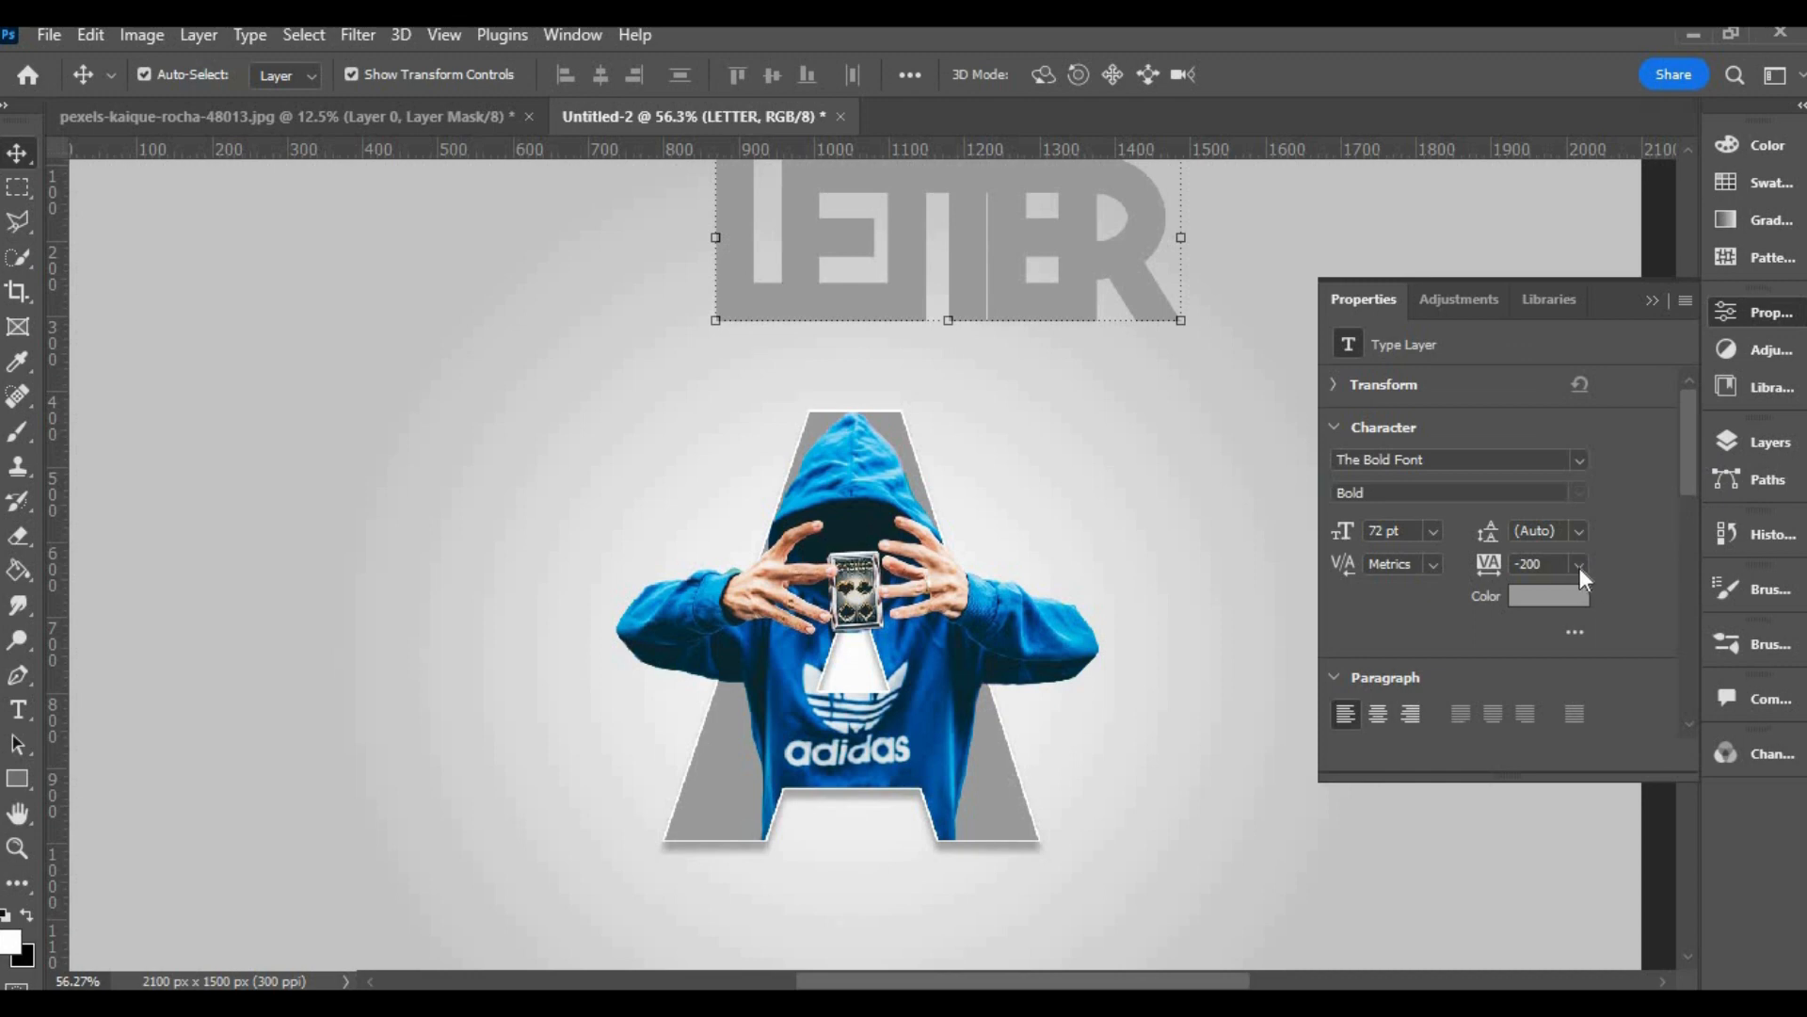
left_click(1580, 644)
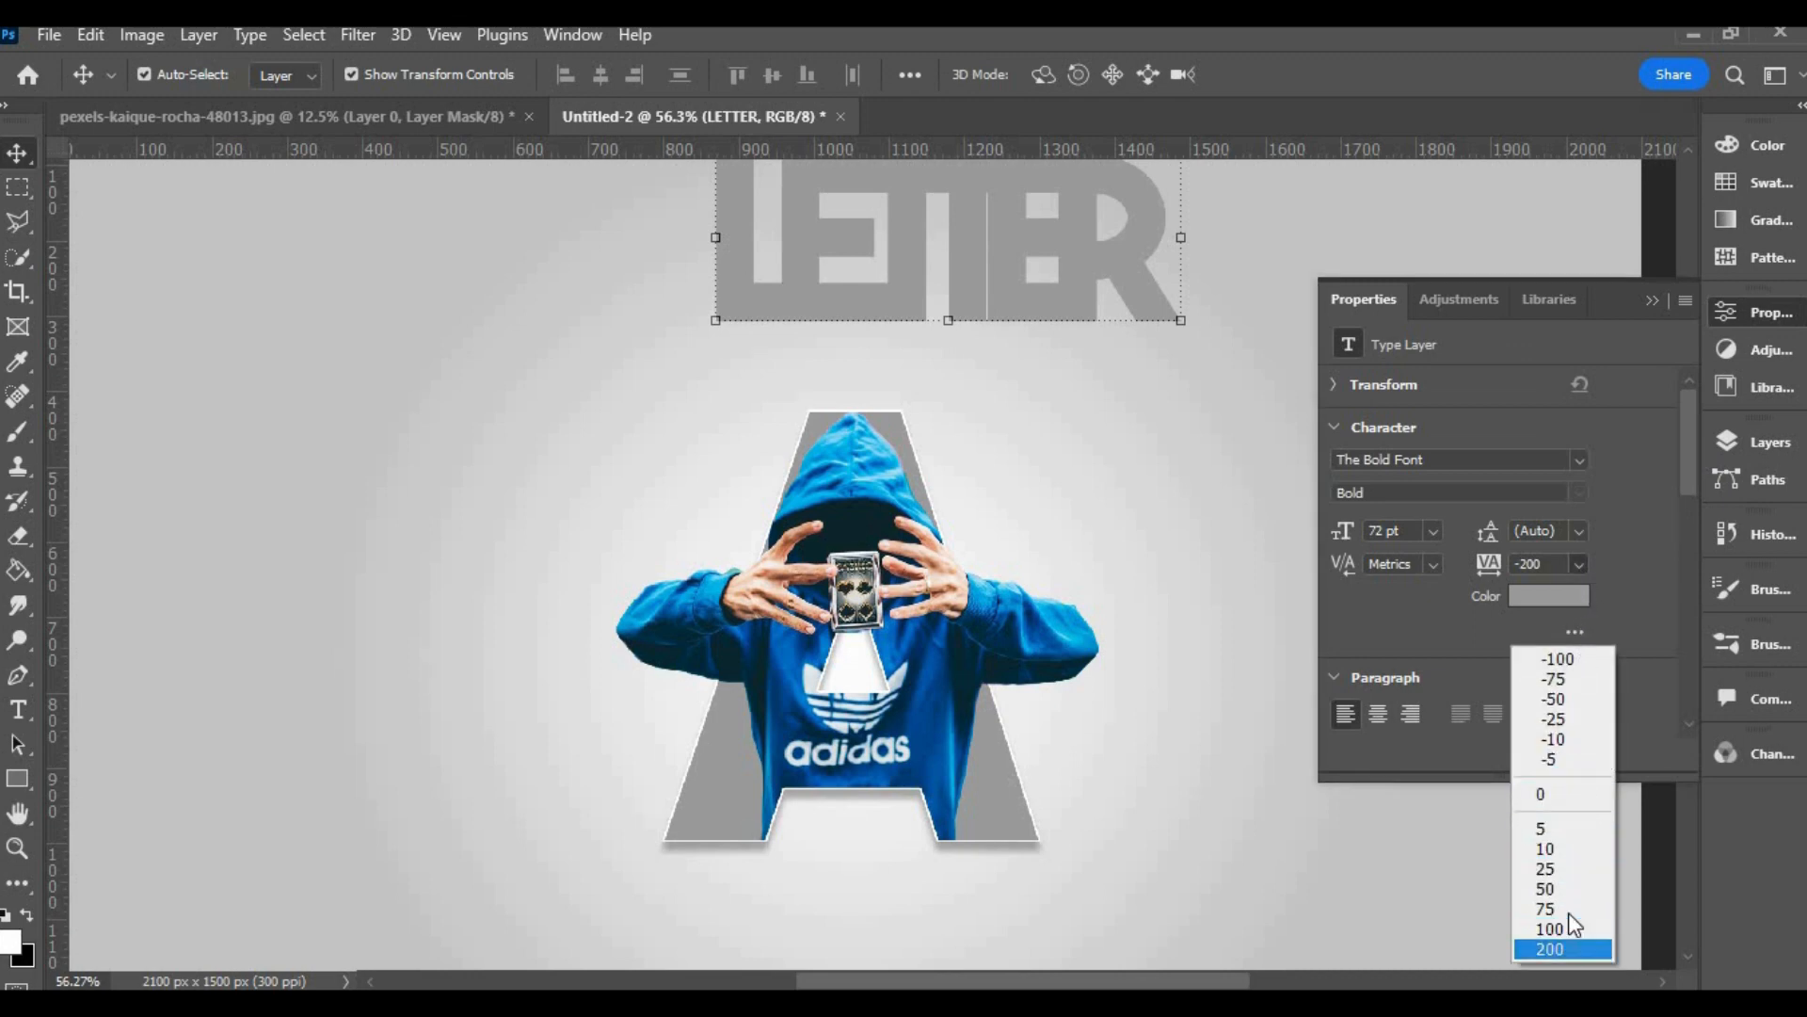
left_click(1567, 942)
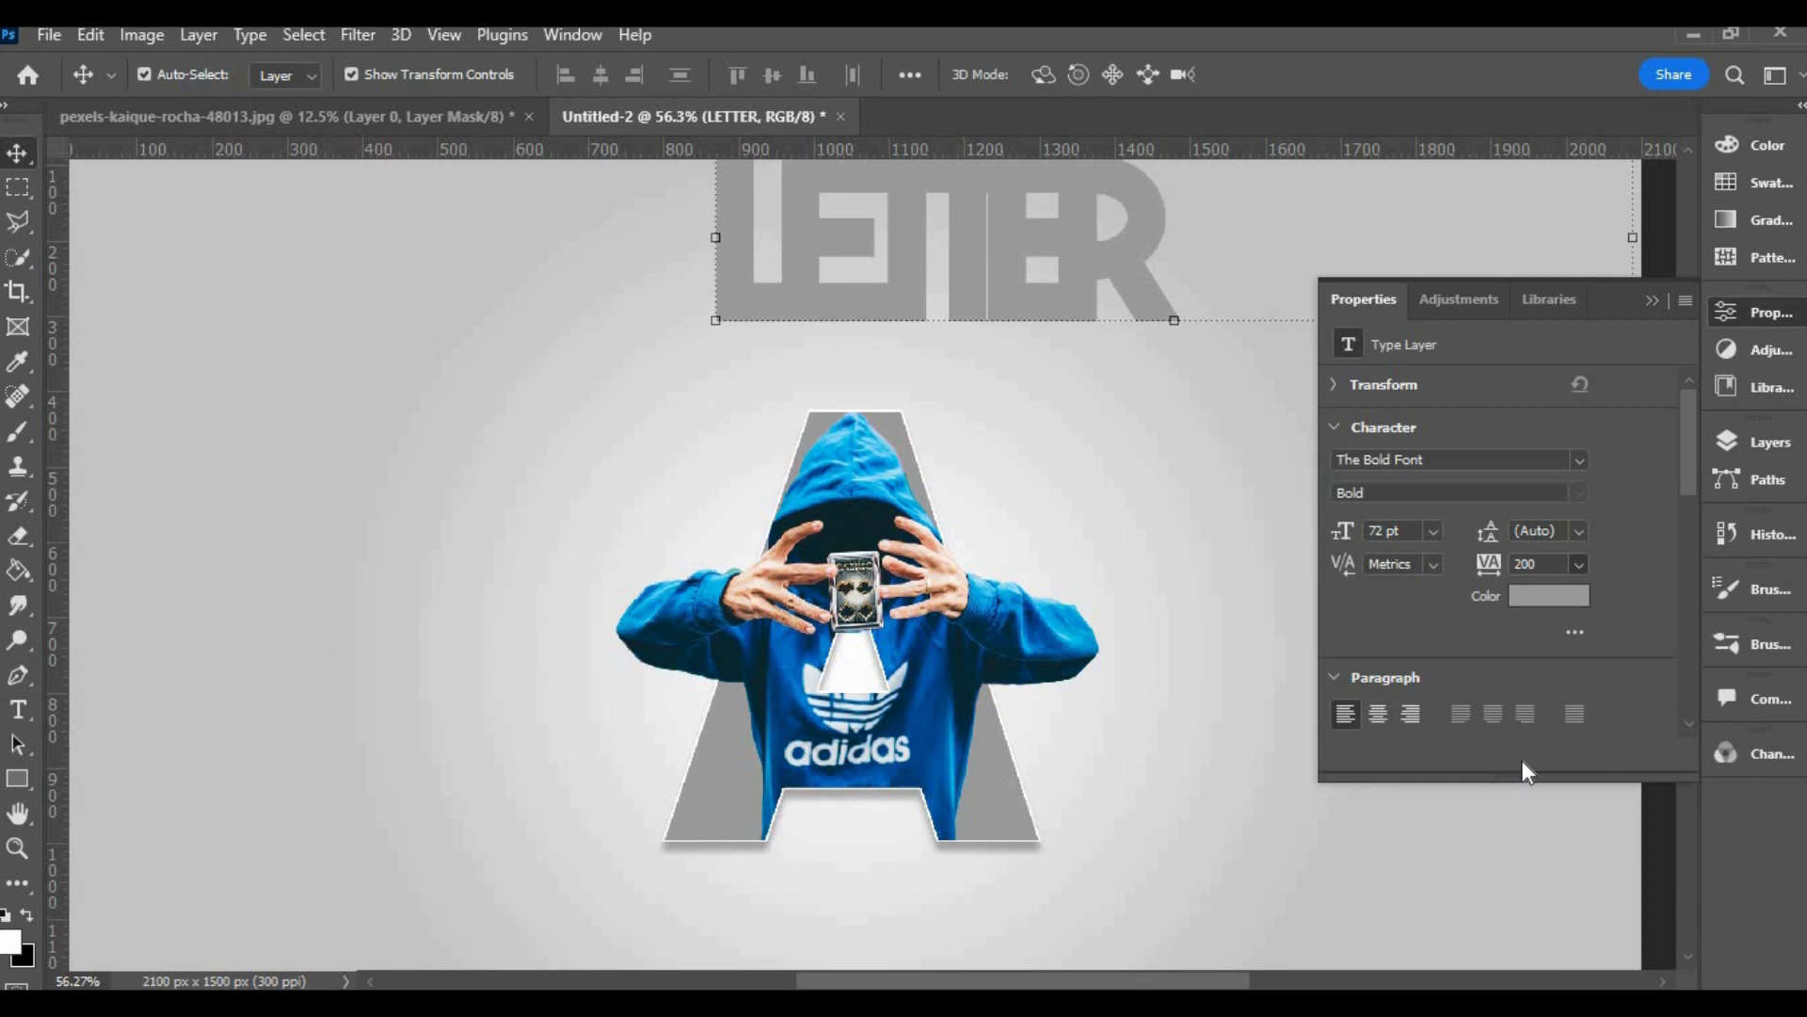
left_click(1432, 530)
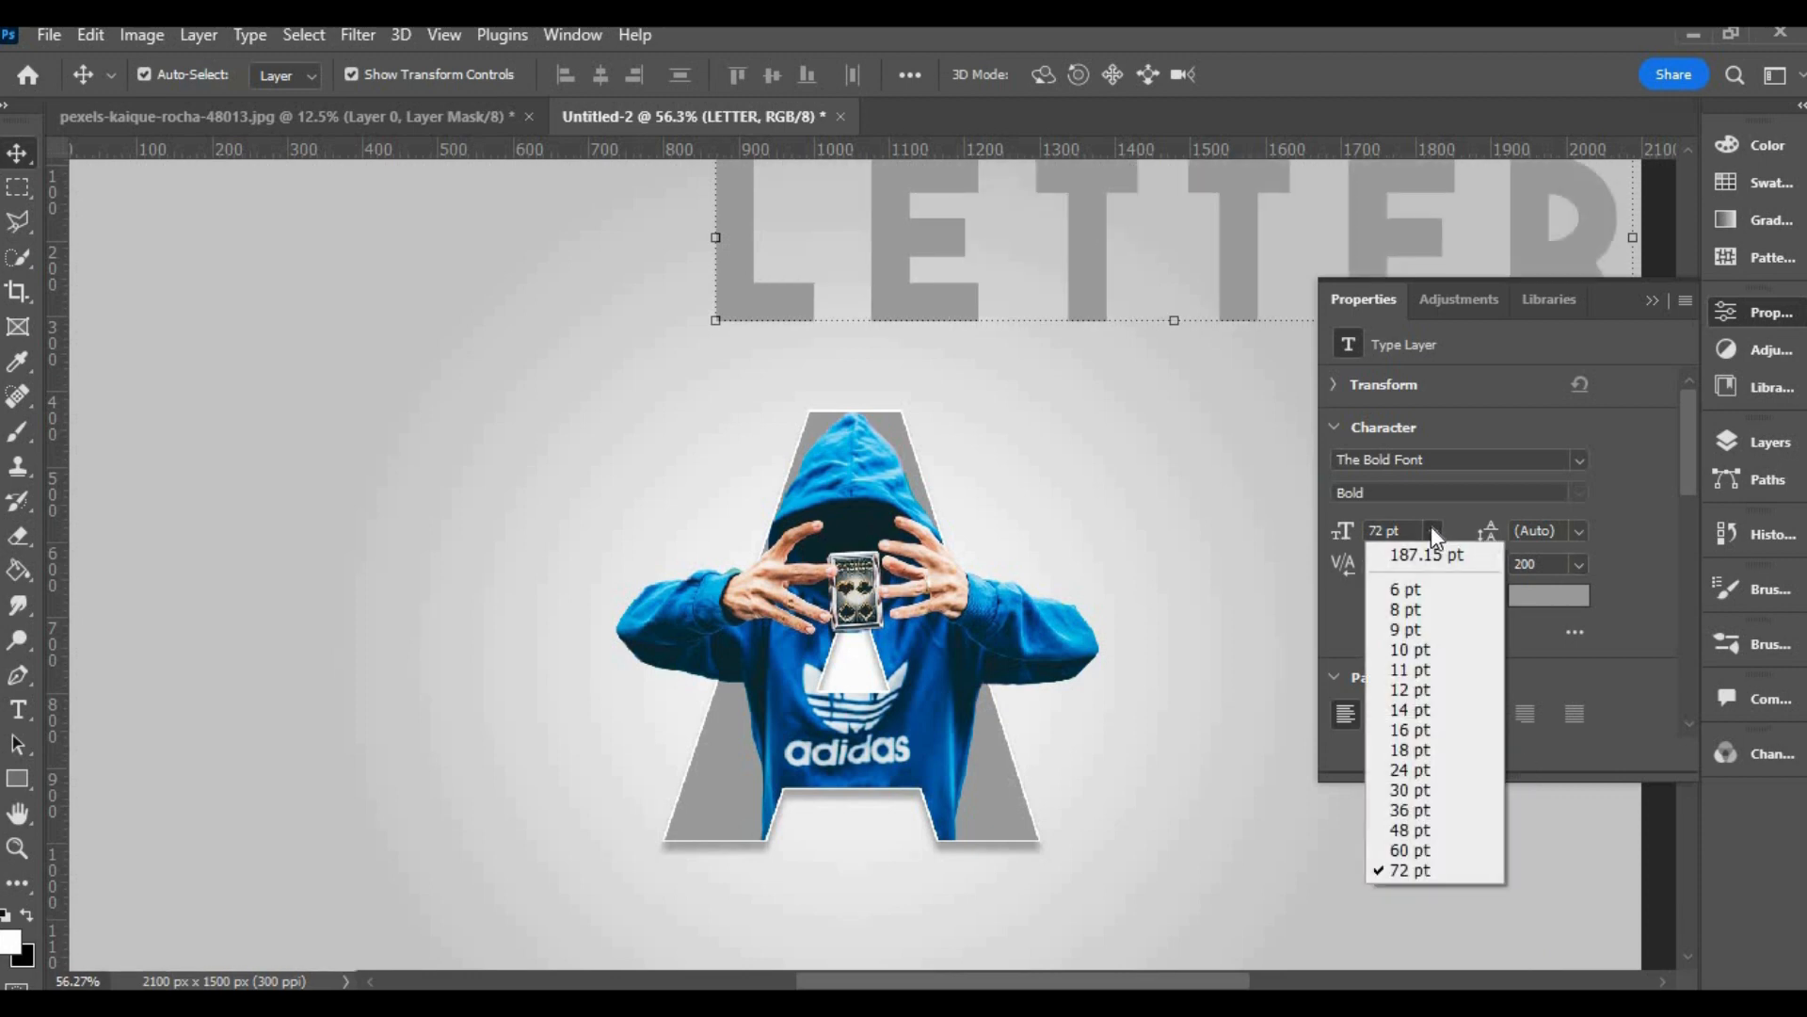
left_click(1417, 789)
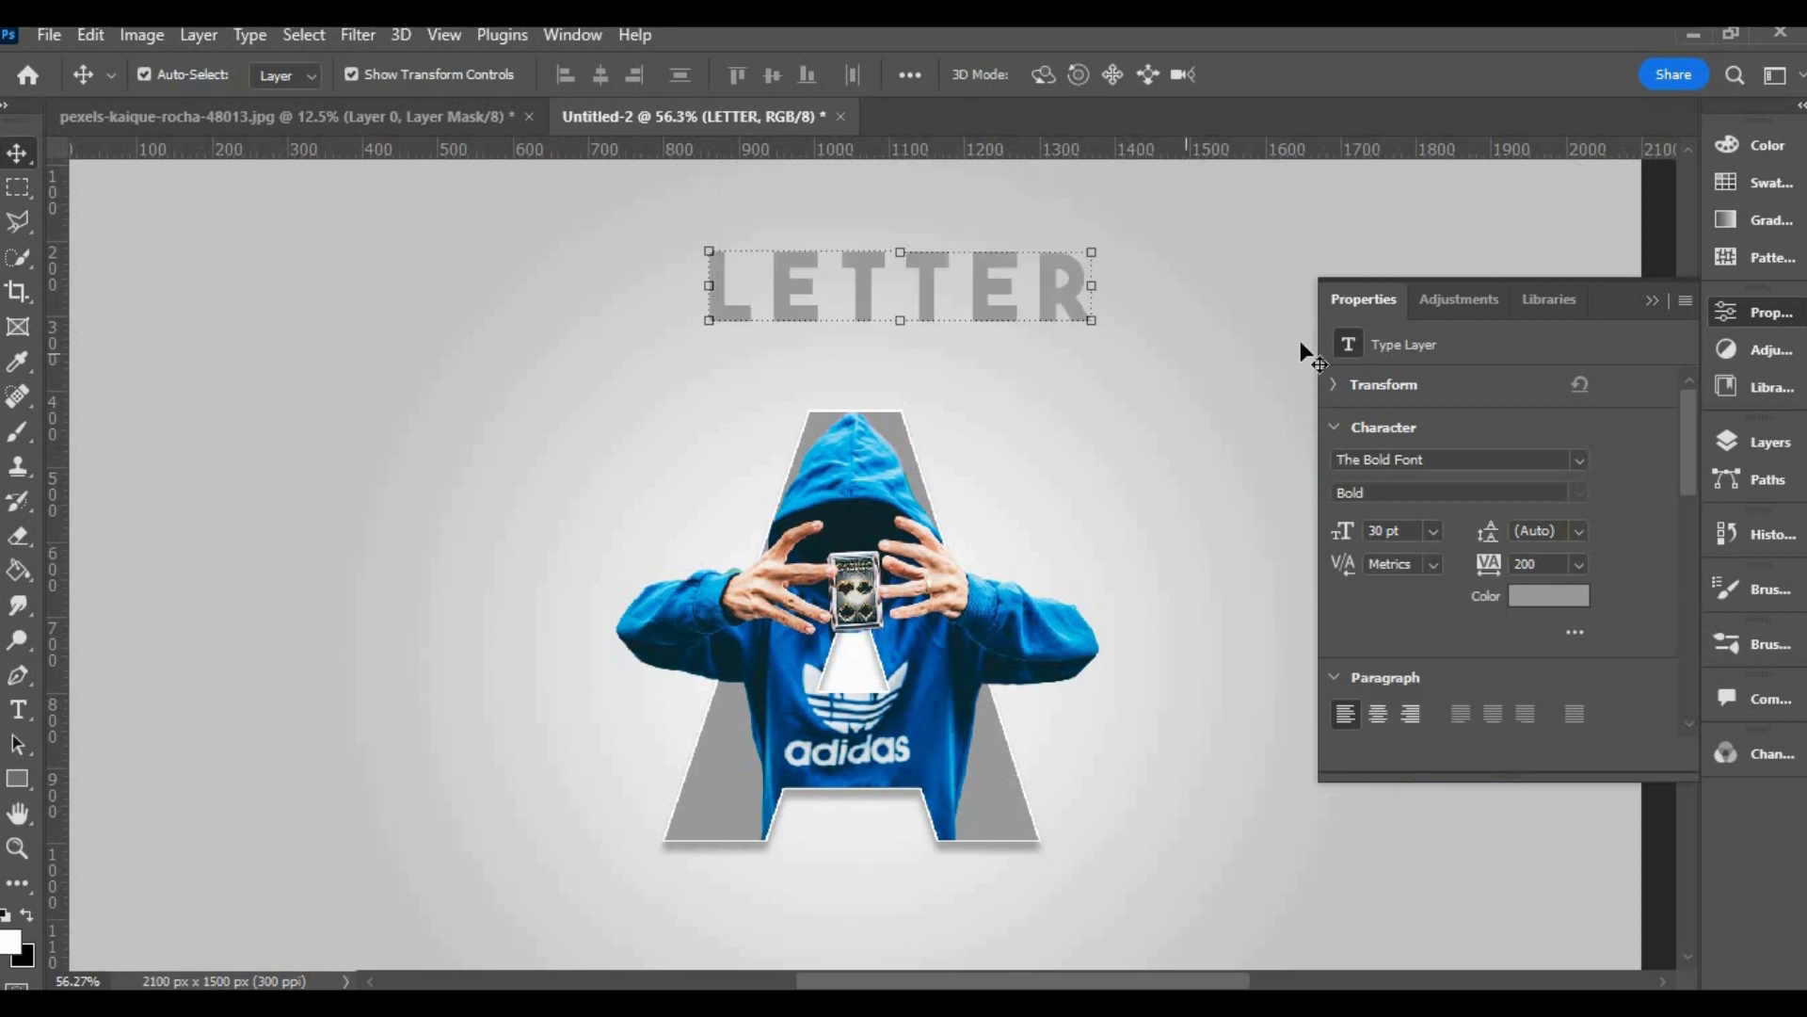
left_click(1653, 300)
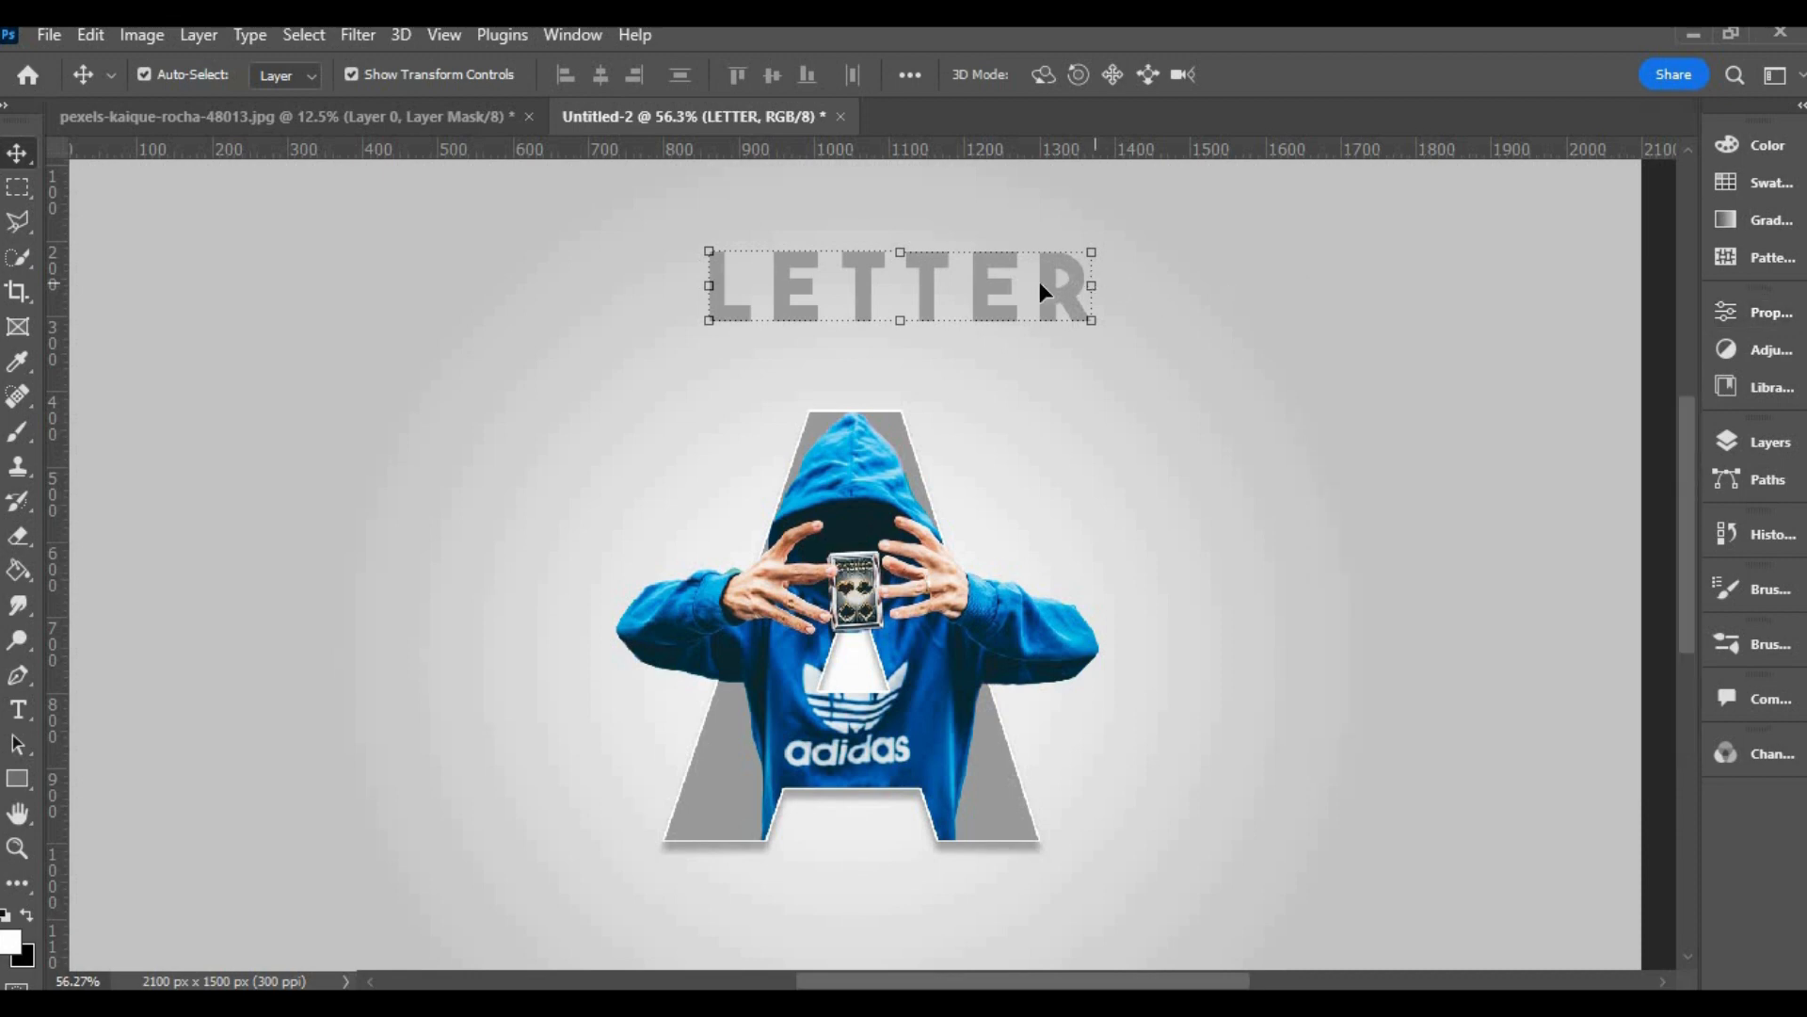
- Centre the LETTER text above the large A and place a duplicate of it centred below the A
left_click_drag(1049, 296, 1014, 297)
left_click_drag(888, 279, 885, 750)
key("z")
key("v")
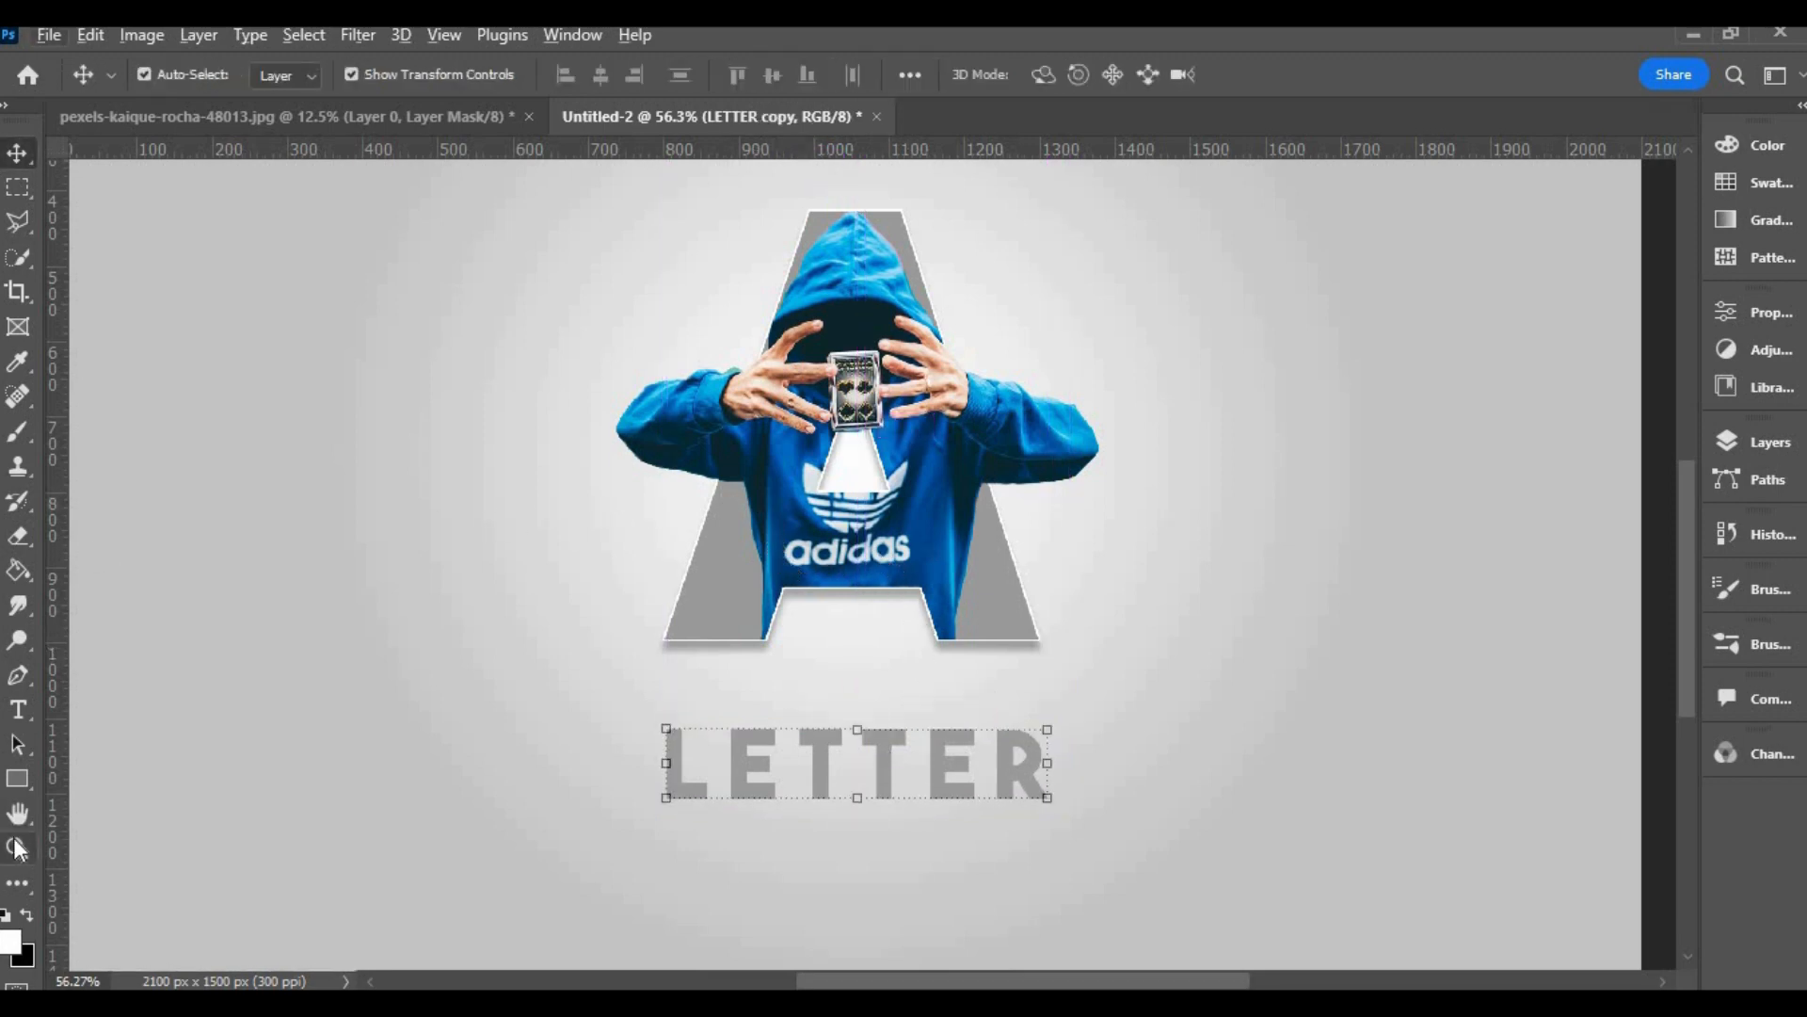
key("z")
left_click(832, 495, "alt")
left_click(832, 496, "alt")
left_click(832, 495, "alt")
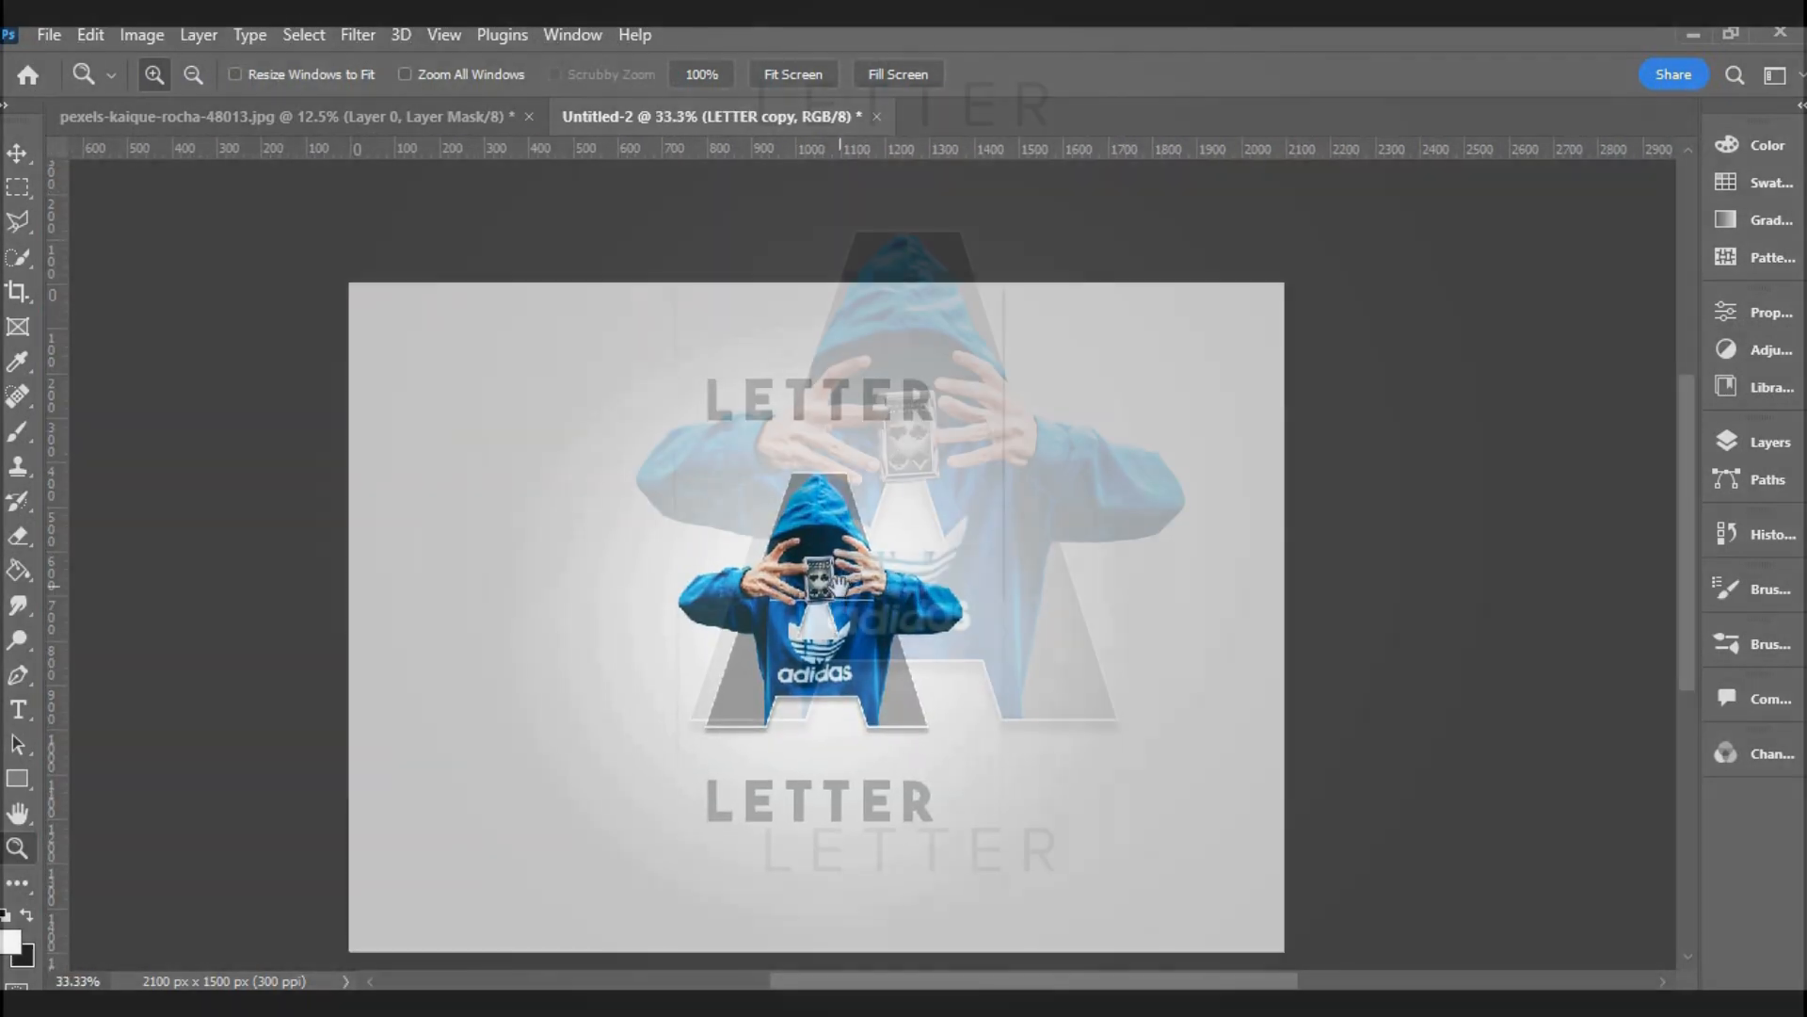